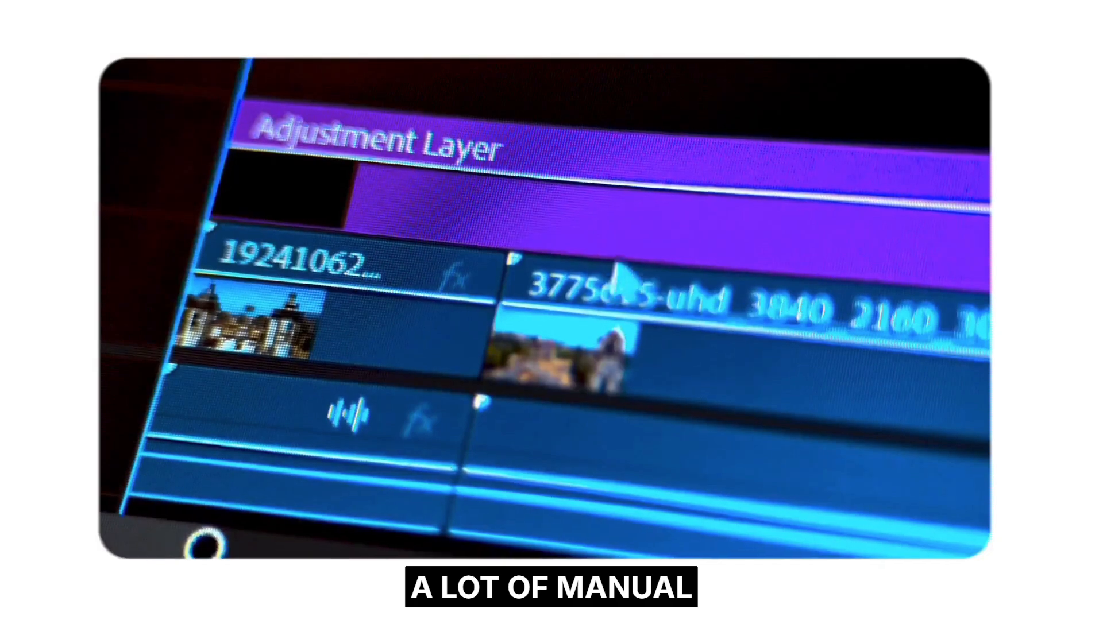
Adjust the audio gain of the timeline clip beneath the adjustment layer by 5 dB
right_click(455, 364)
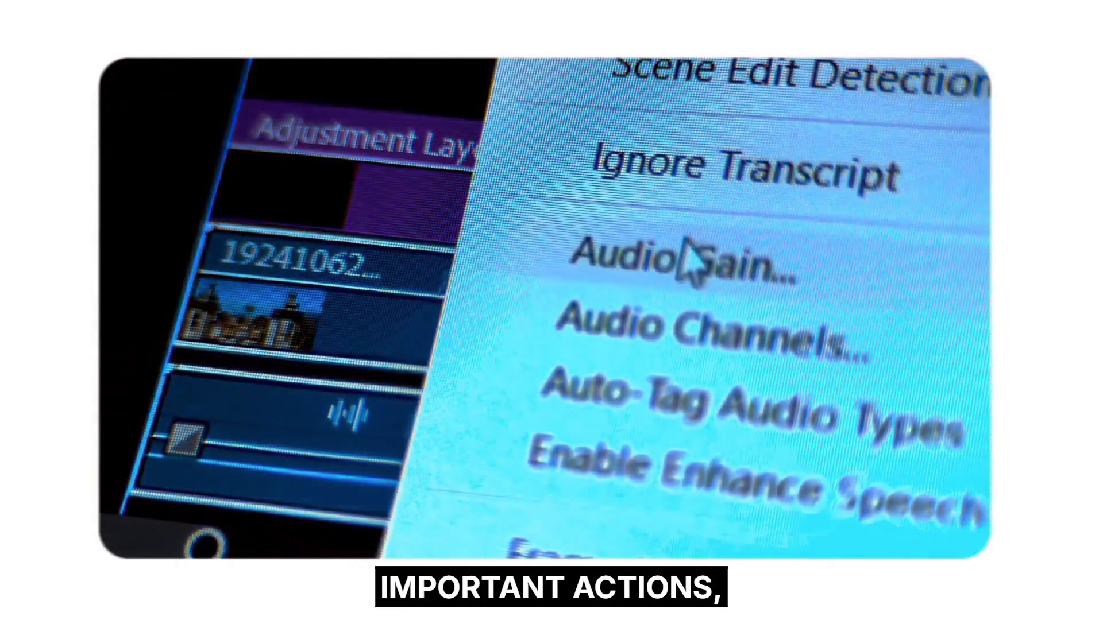
left_click(678, 259)
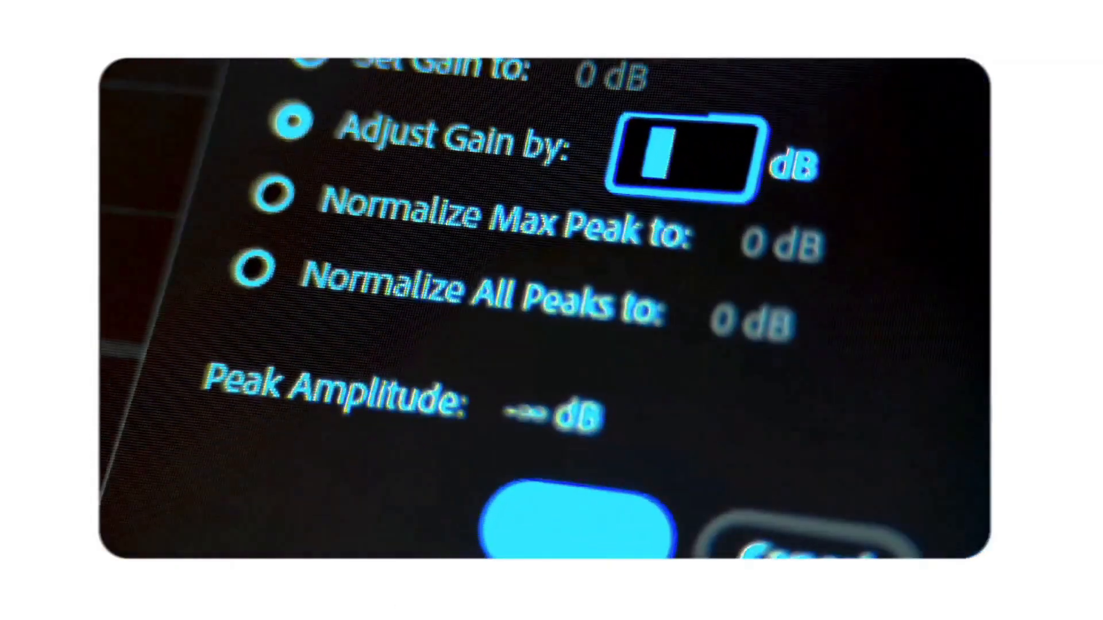
type("5")
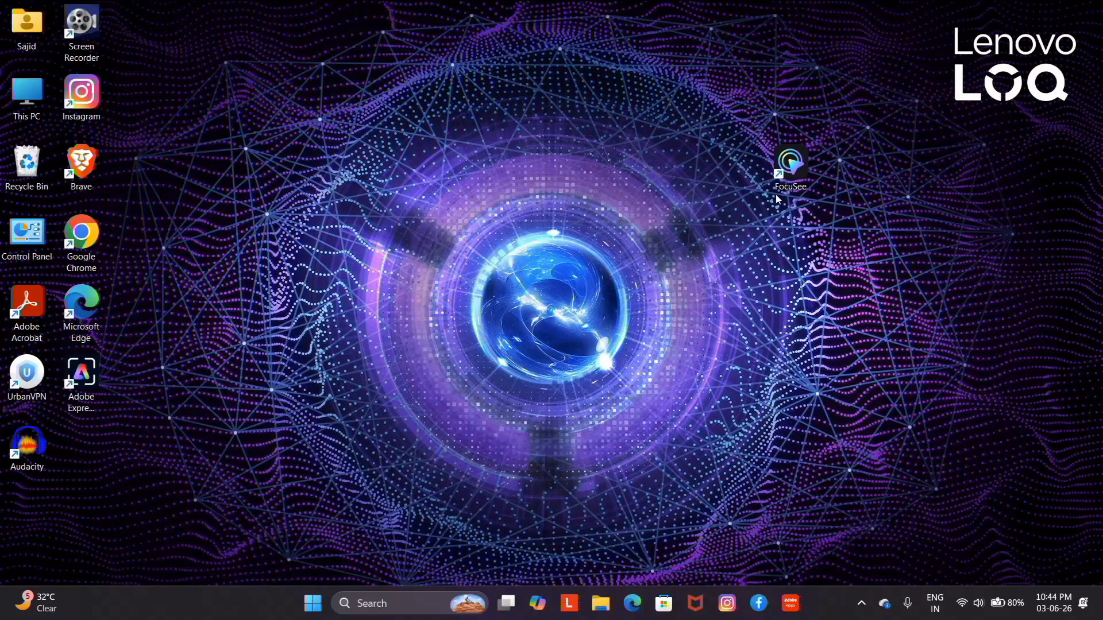
Launch FocuSee and set up a full-screen recording with the camera set to None
double_click(787, 167)
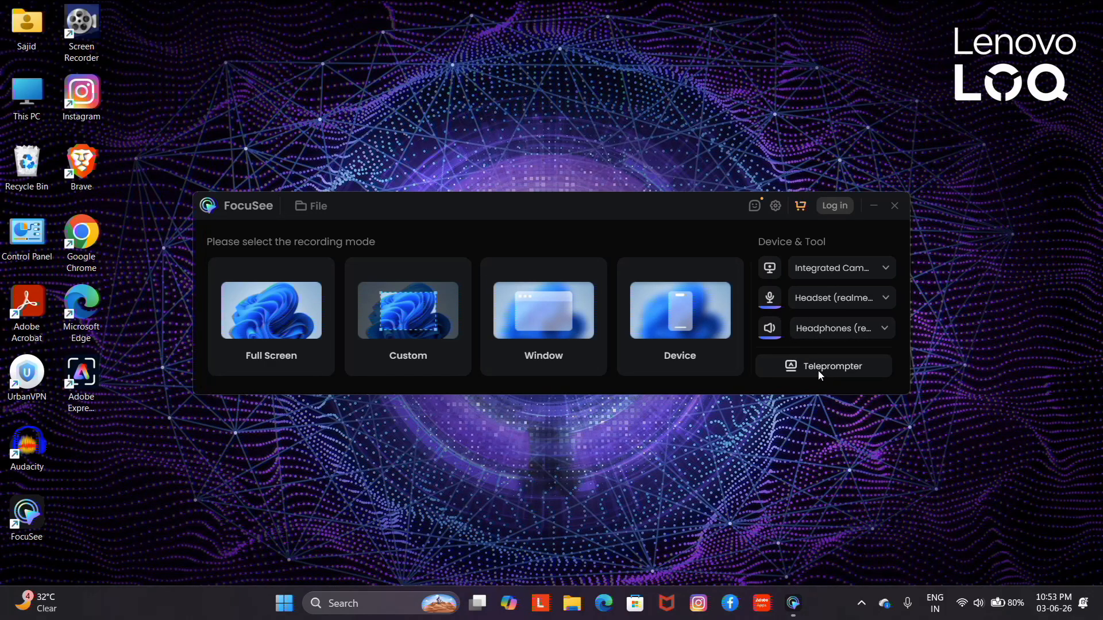
left_click(271, 330)
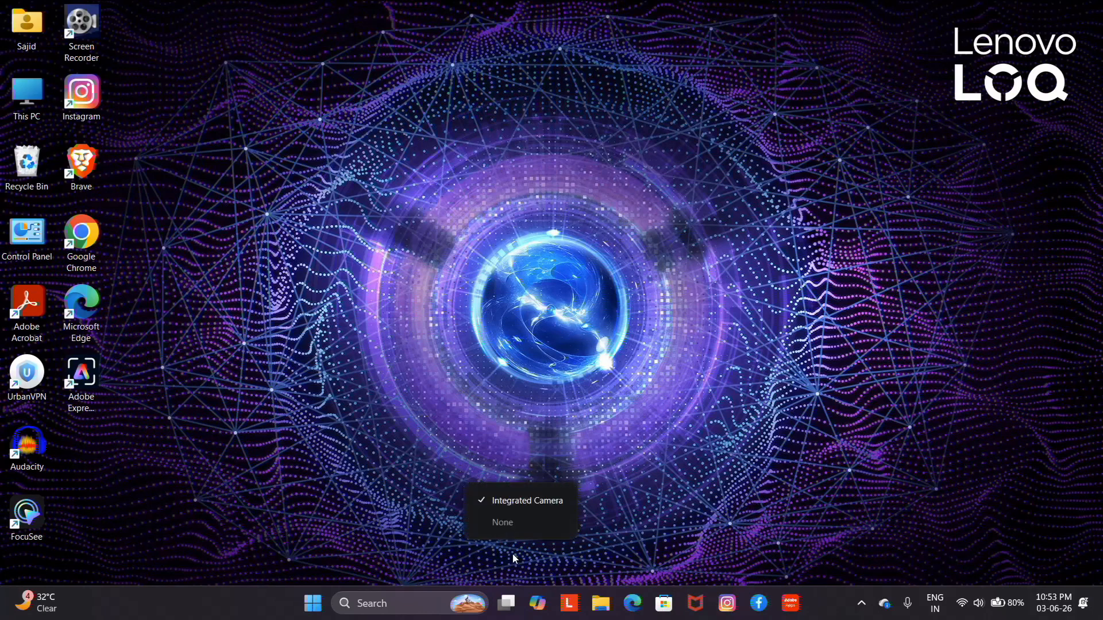
left_click(533, 522)
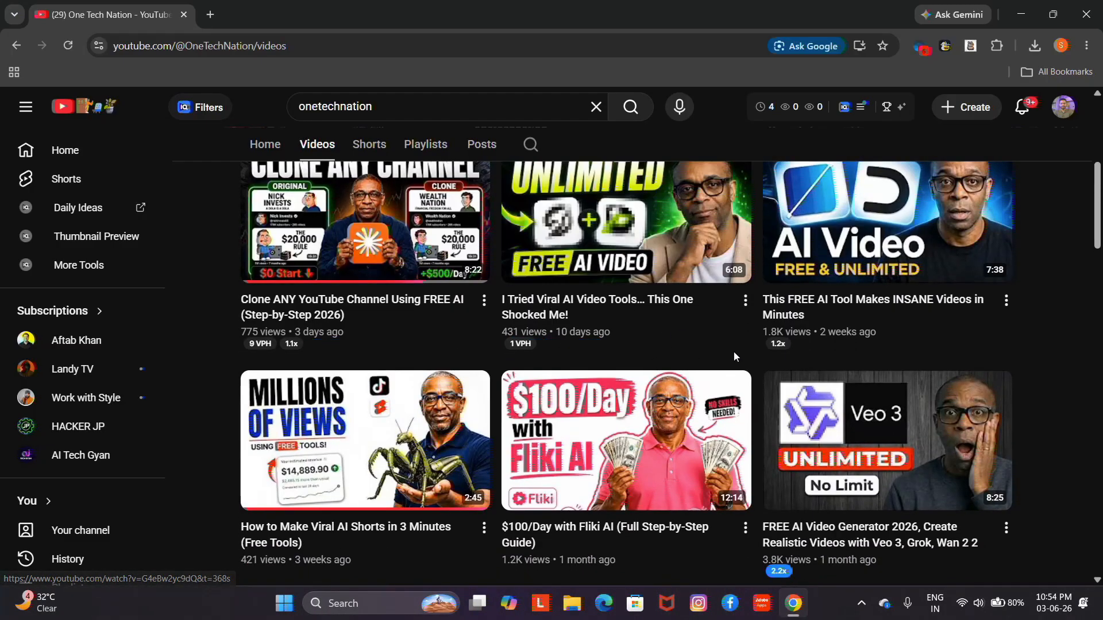
Browse the video list of the One Tech Nation YouTube channel
scroll(741, 359, "down", 2)
scroll(744, 359, "down", 2)
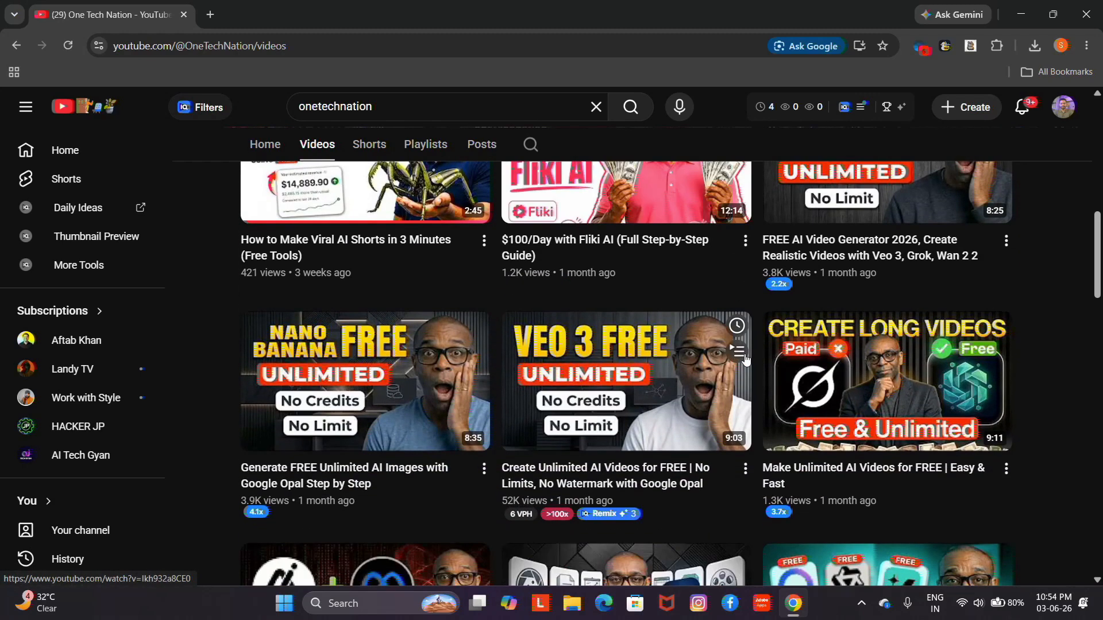
scroll(744, 360, "up", 5)
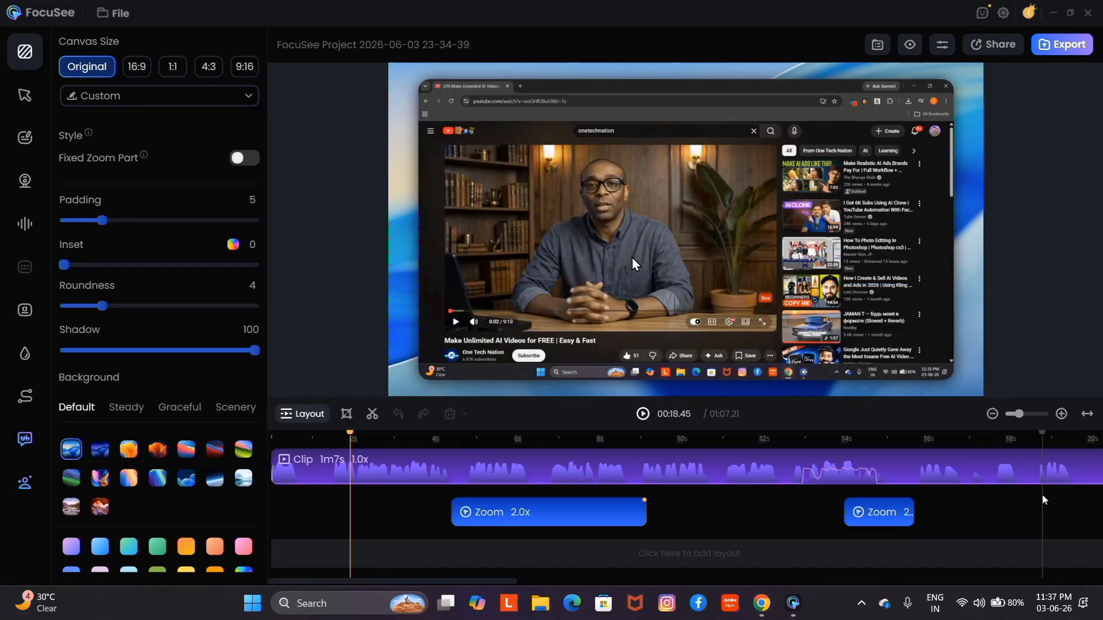
Review the recorded clip and its zoom segments along the timeline, returning to the beginning
scroll(1042, 497, "right", 10)
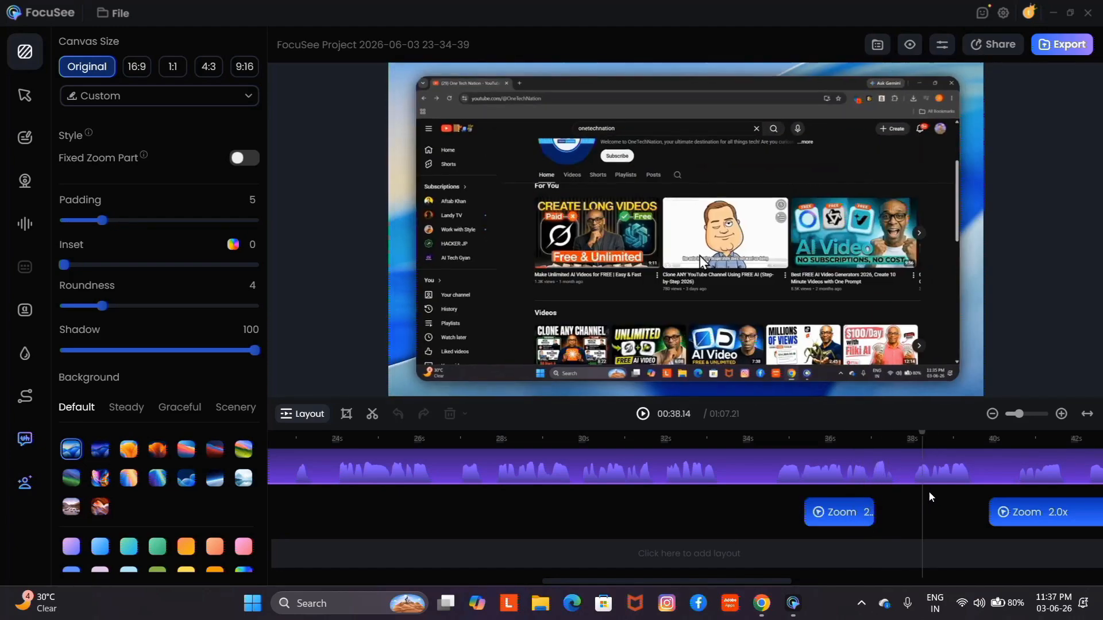
scroll(1074, 494, "right", 1)
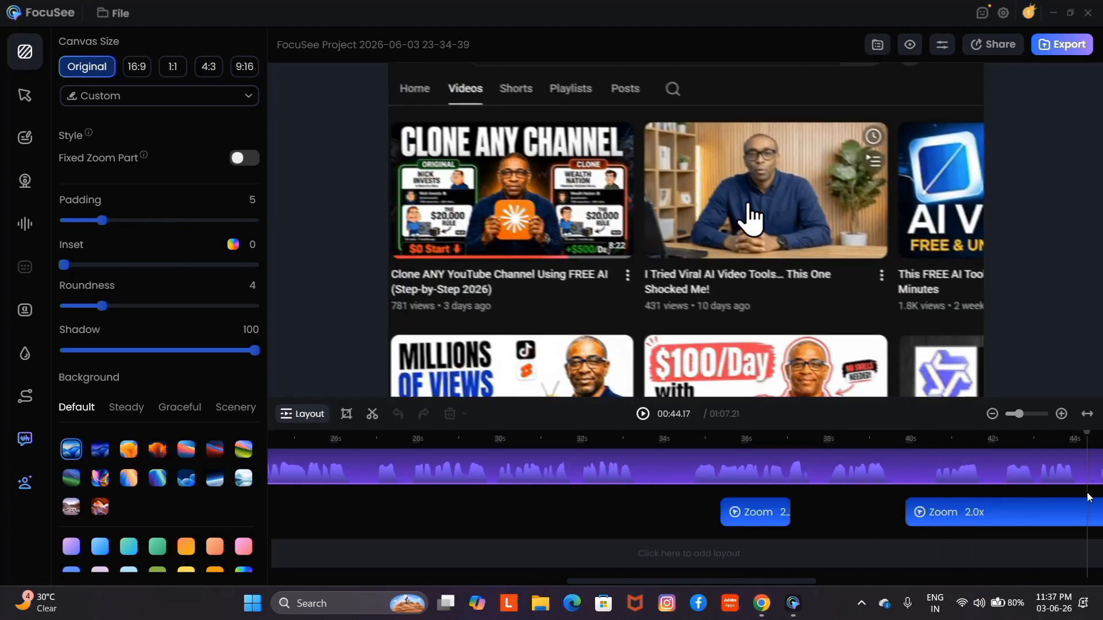
scroll(1089, 497, "right", 6)
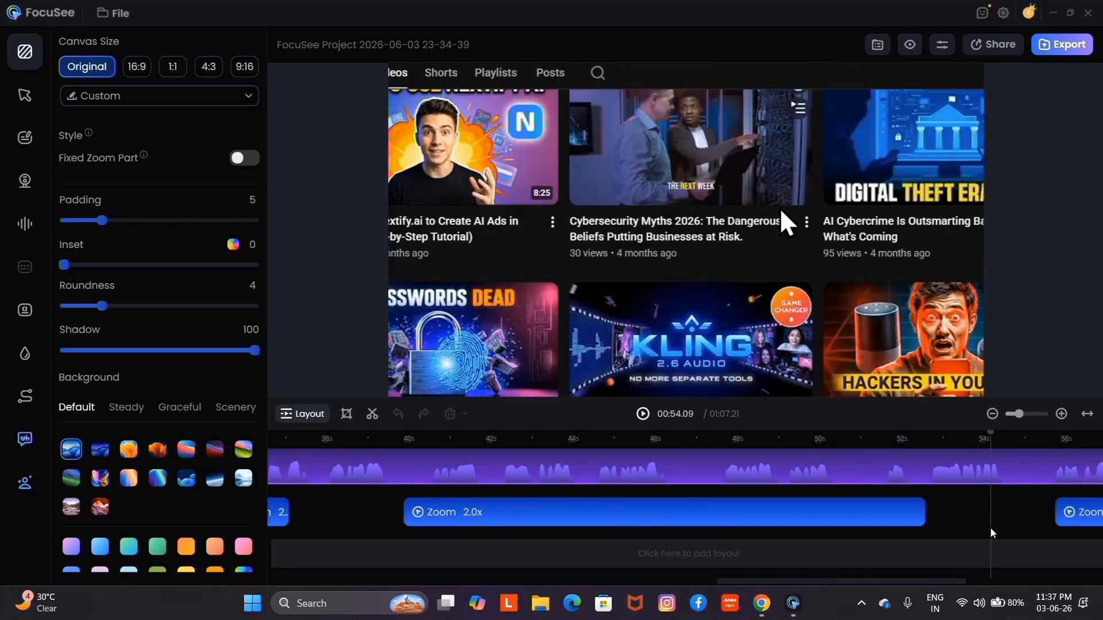
scroll(990, 526, "left", 17)
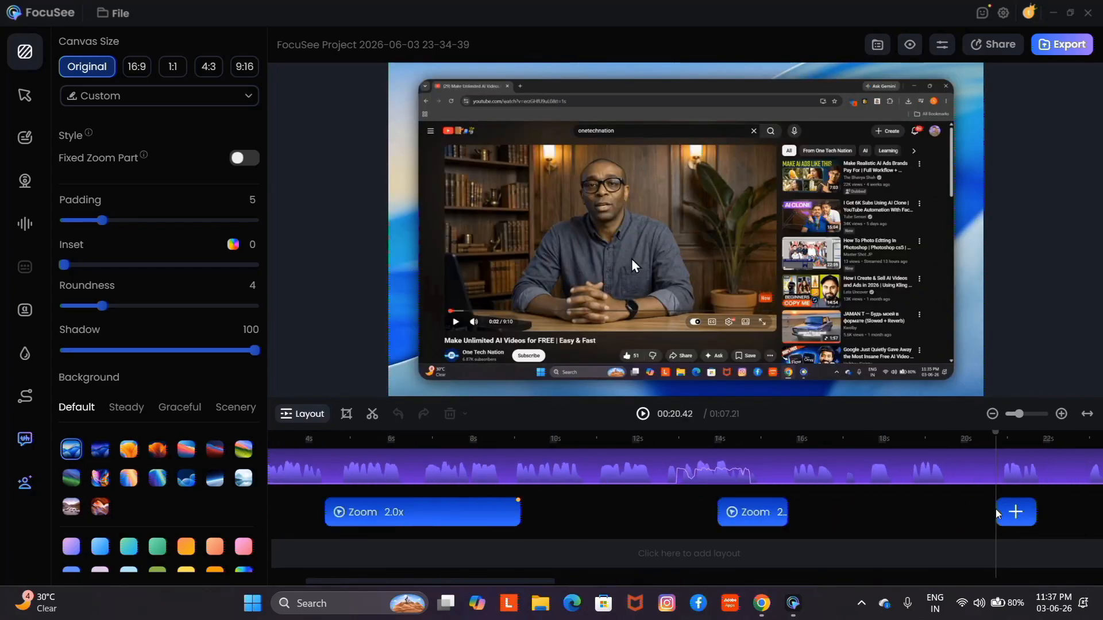
scroll(996, 513, "left", 1)
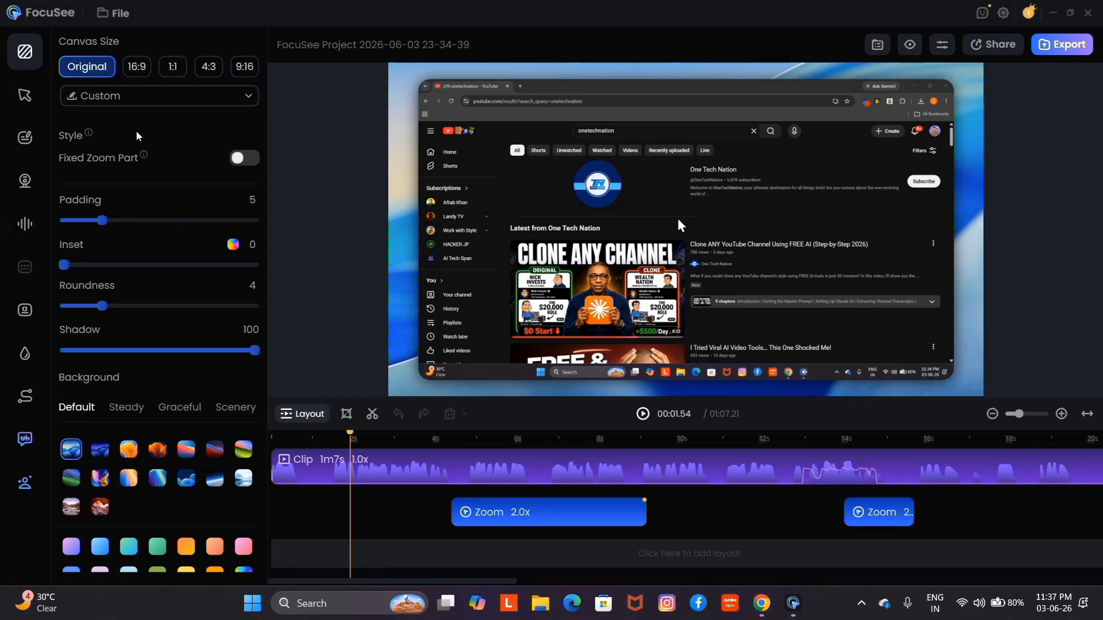
Try the 16:9, 1:1, 4:3 and 9:16 canvas sizes and switch back to Original
left_click(139, 68)
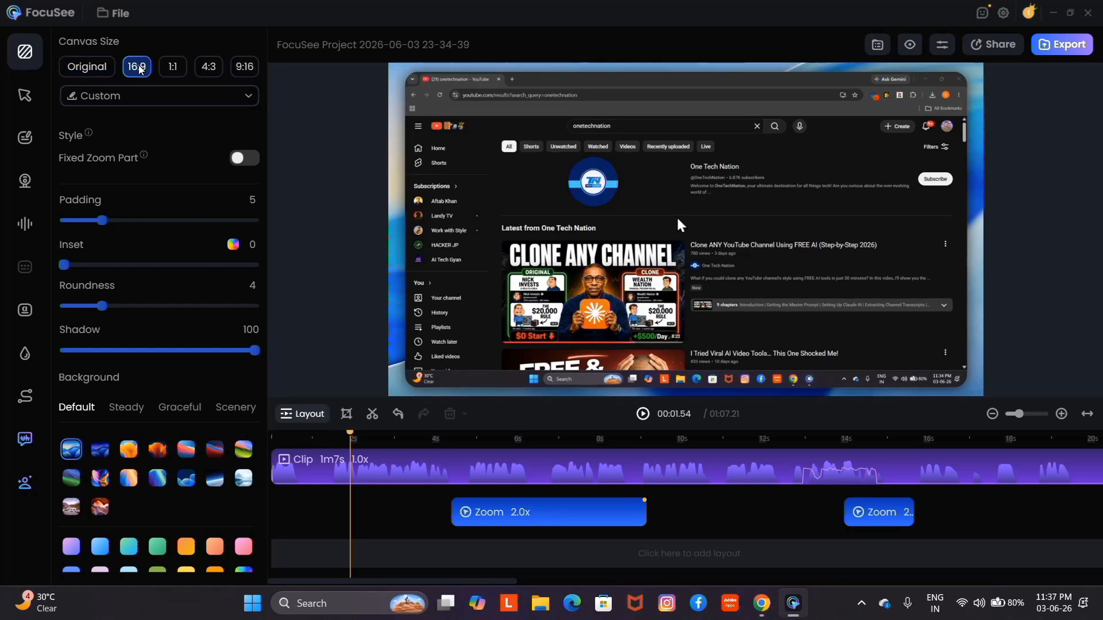
left_click(168, 71)
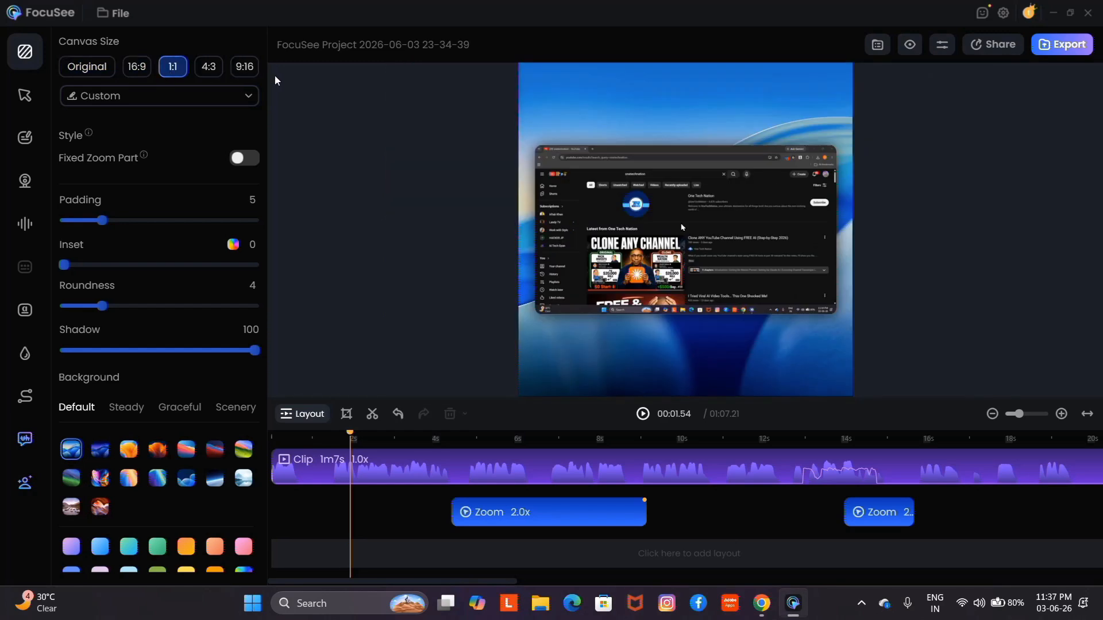
left_click(217, 71)
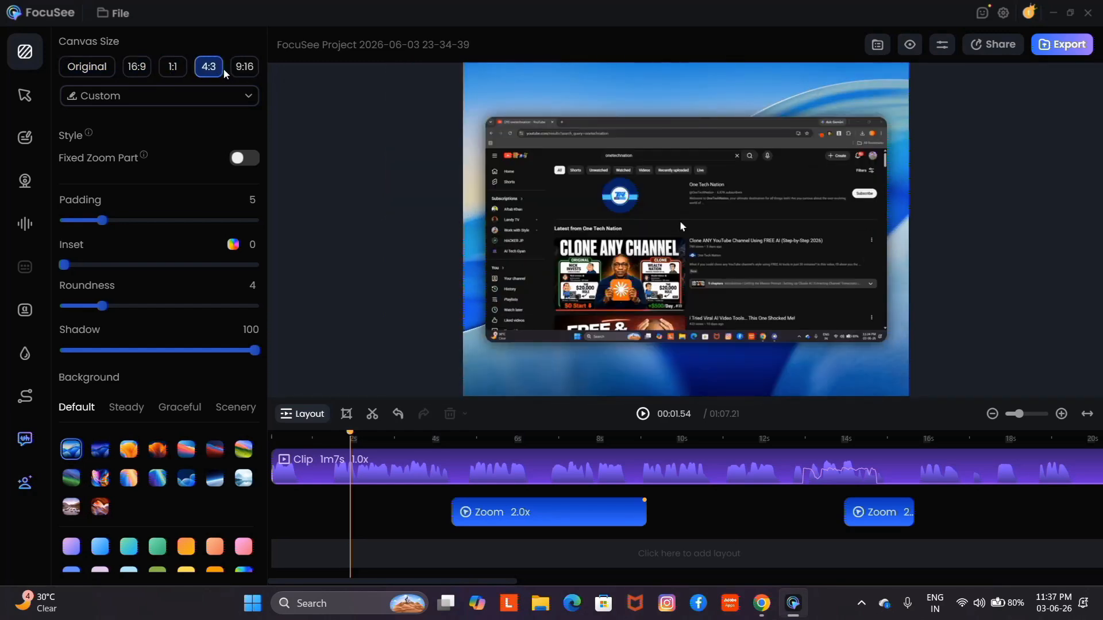
left_click(246, 69)
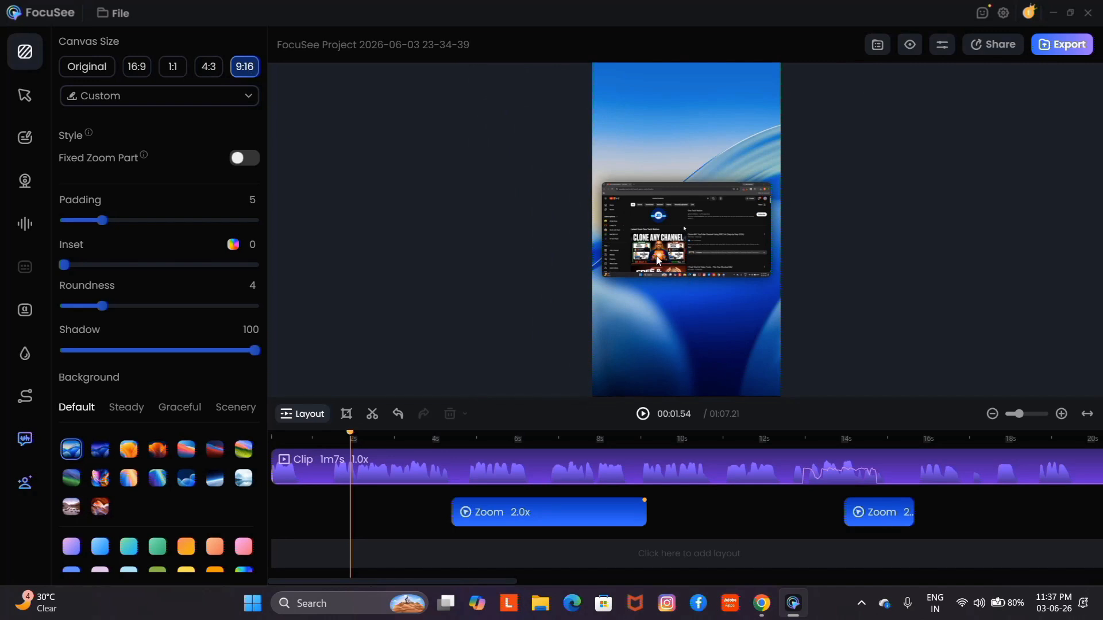
left_click(87, 67)
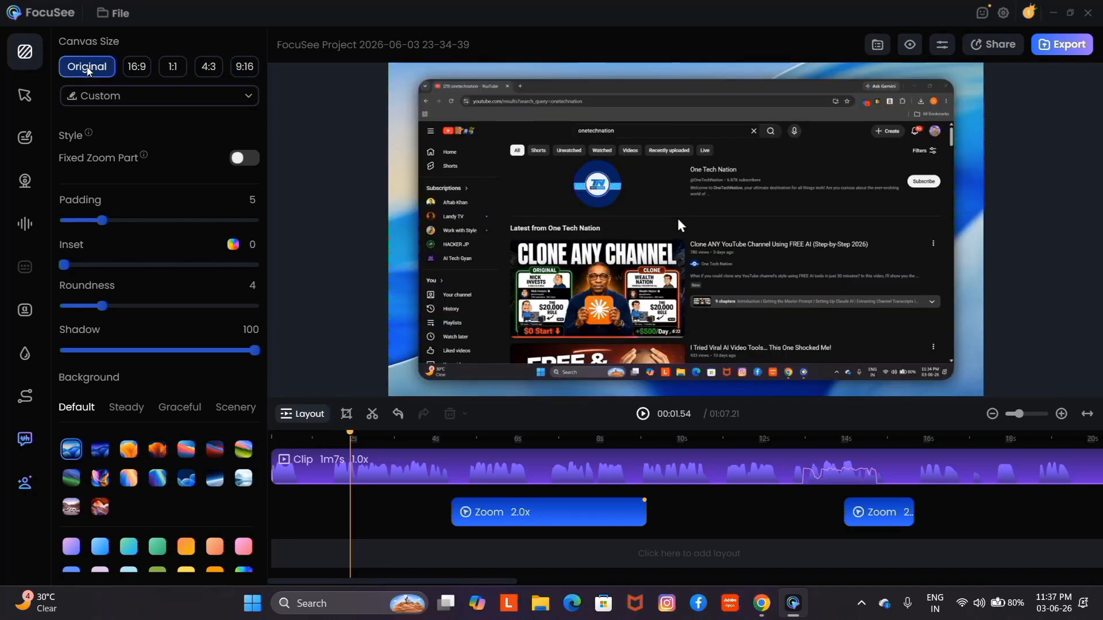
Examine the canvas presets for social platforms and keep the Custom option
left_click(123, 89)
left_click(163, 103)
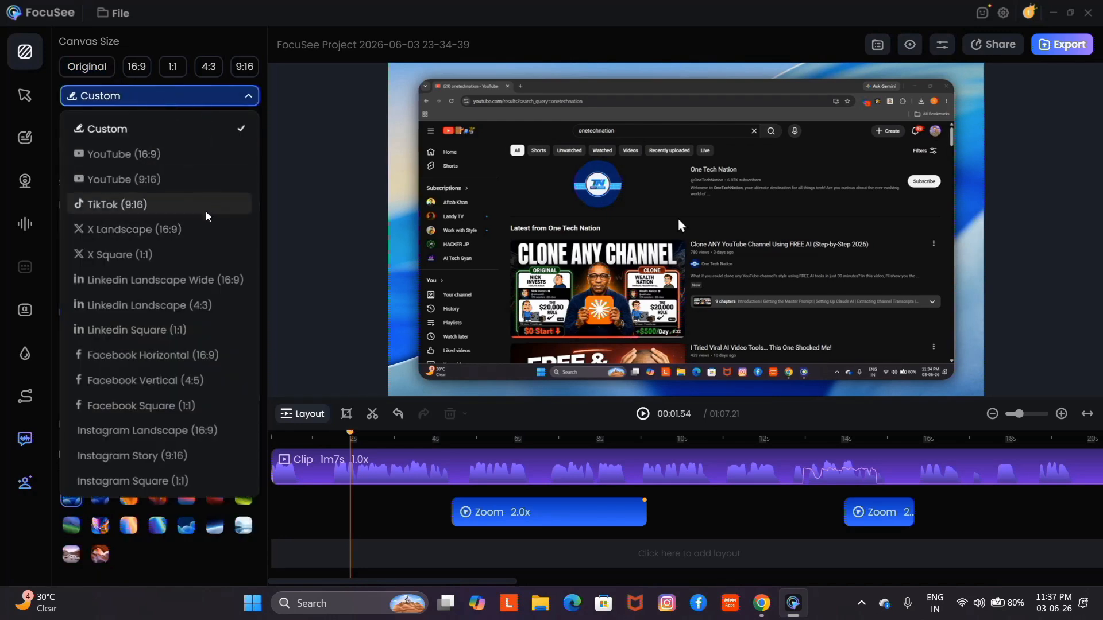
left_click(216, 97)
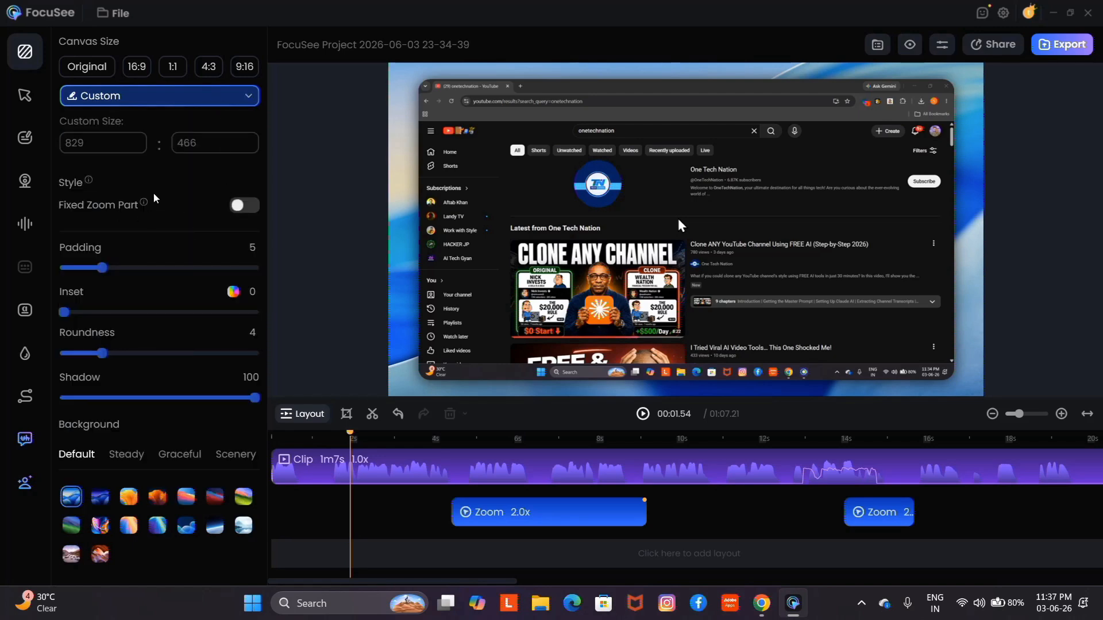
Try a padding of 25 around the recording and return it to 5
scroll(128, 197, "down", 1)
scroll(145, 221, "down", 1)
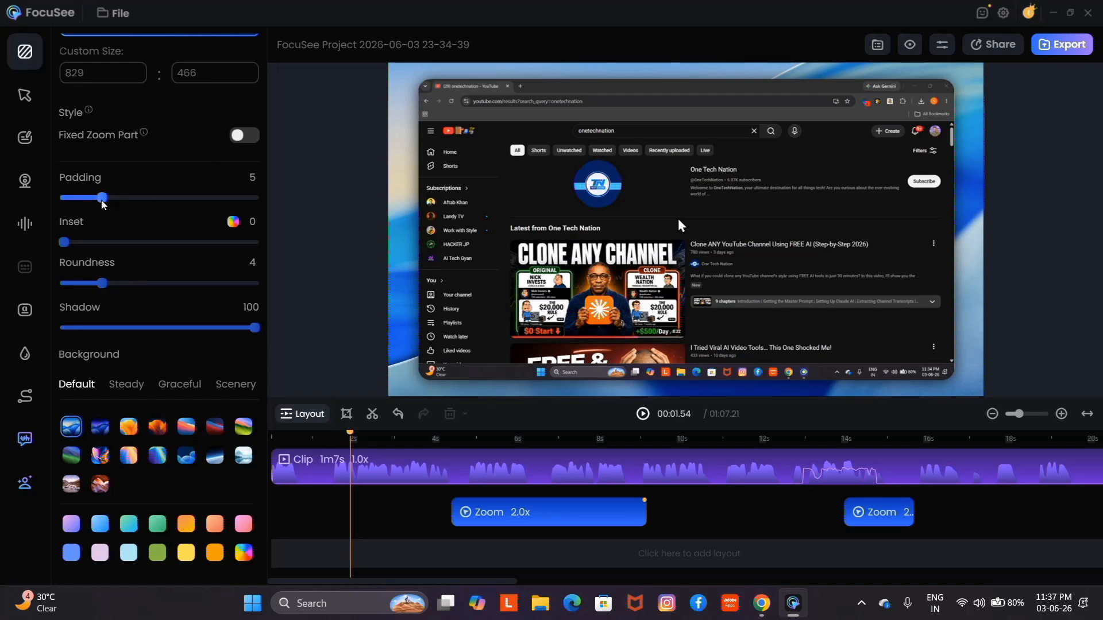
left_click_drag(103, 198, 265, 170)
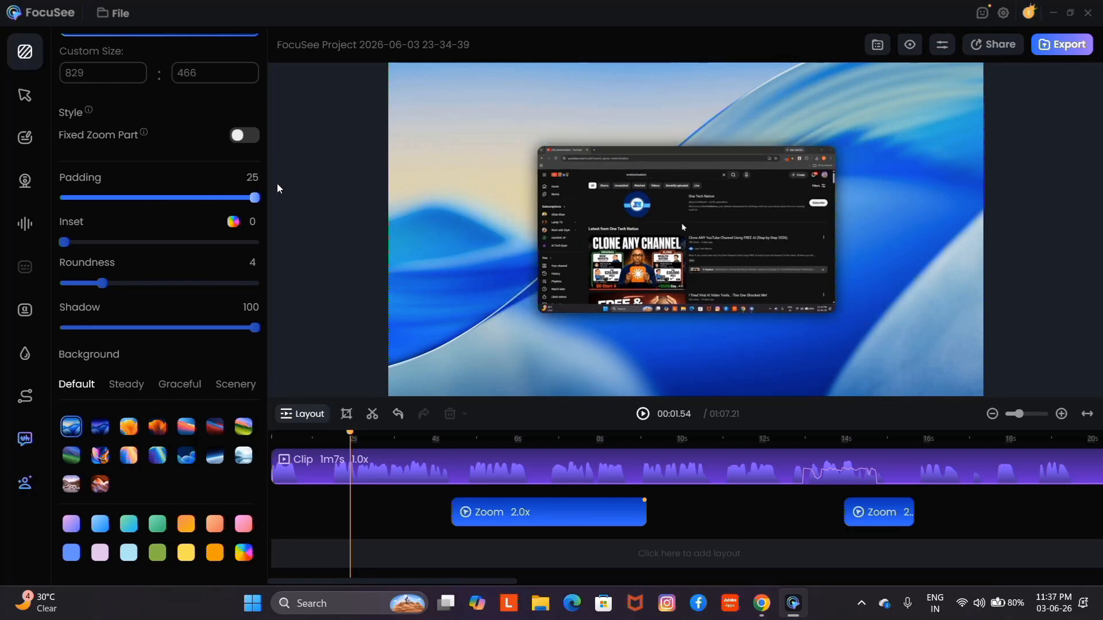
left_click_drag(255, 198, 99, 218)
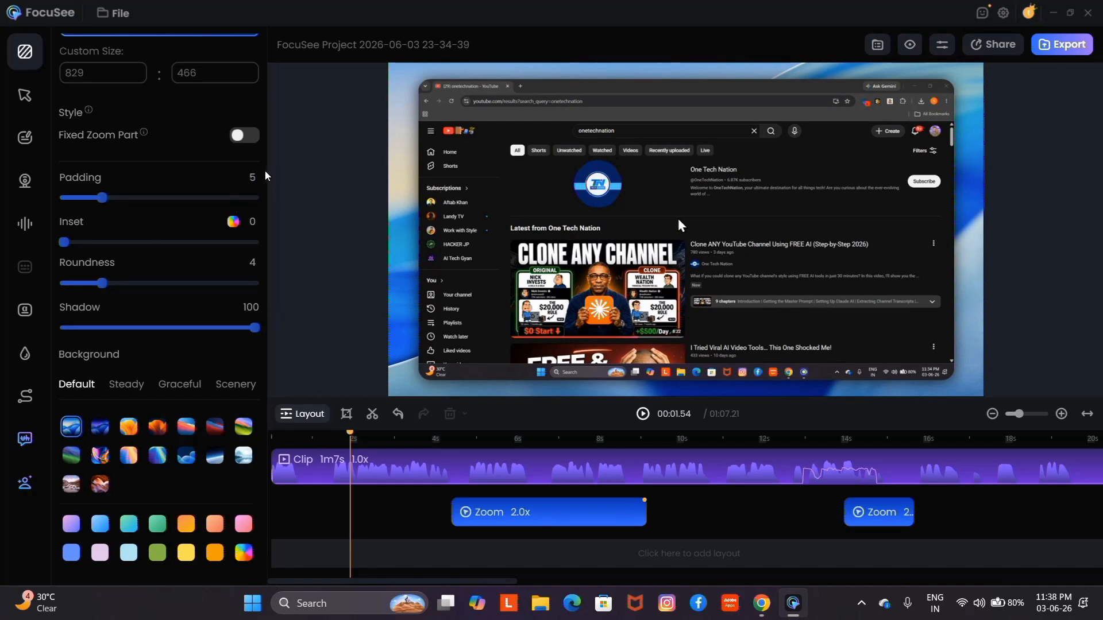
Try an inset of 60 in red (#FF0000) and in blue, reduce it to 33, and return it to 0
left_click_drag(64, 242, 396, 261)
left_click_drag(112, 242, 330, 216)
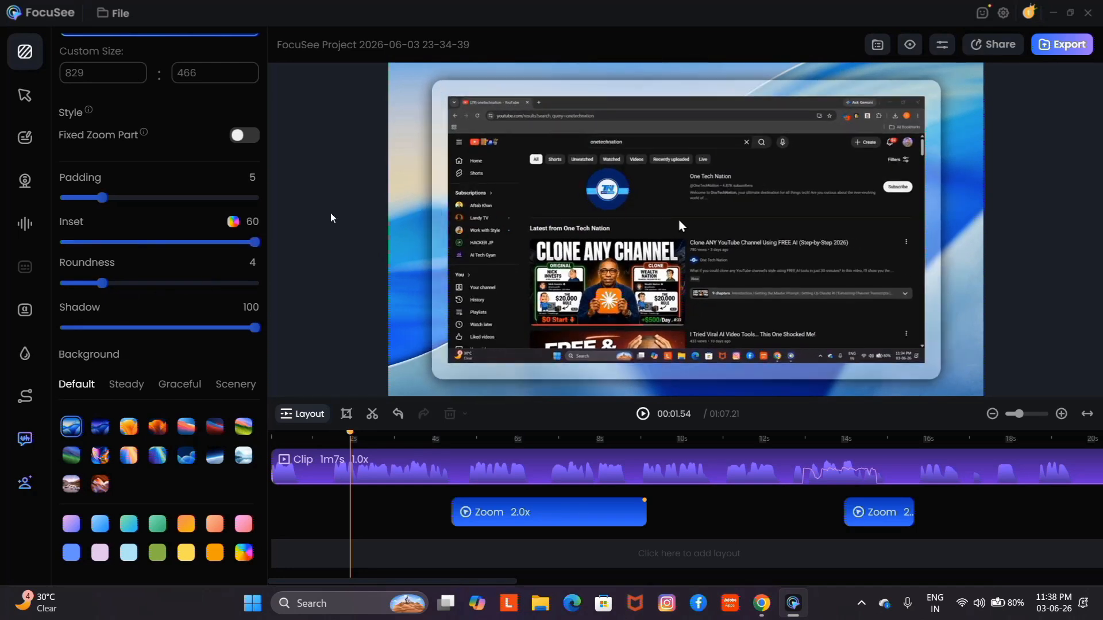
left_click(233, 221)
left_click_drag(263, 284, 397, 252)
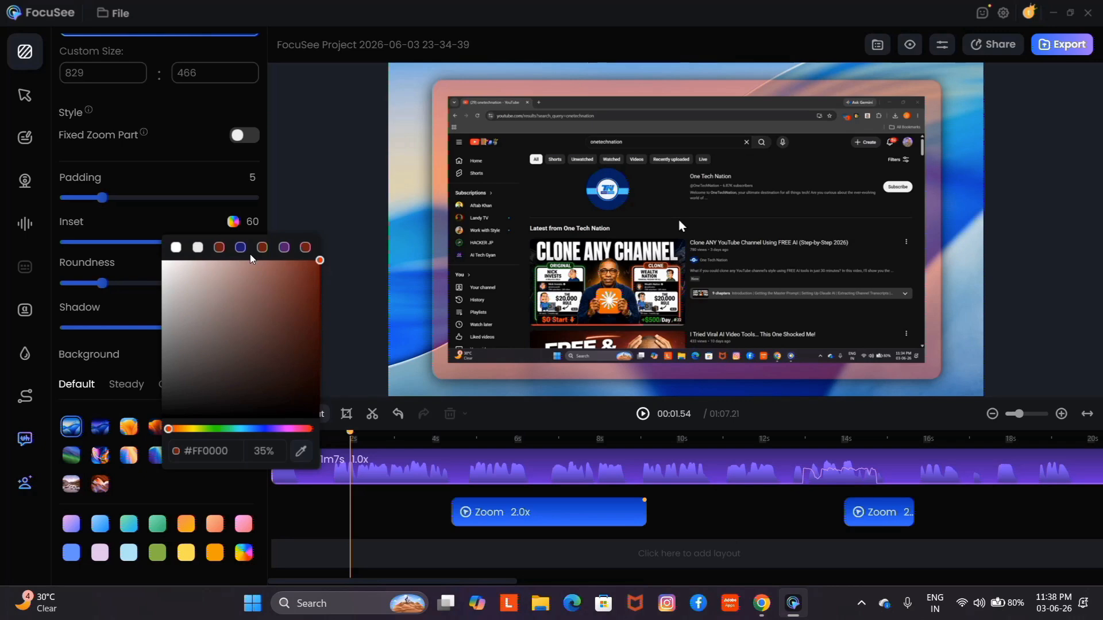
left_click(242, 247)
left_click(179, 221)
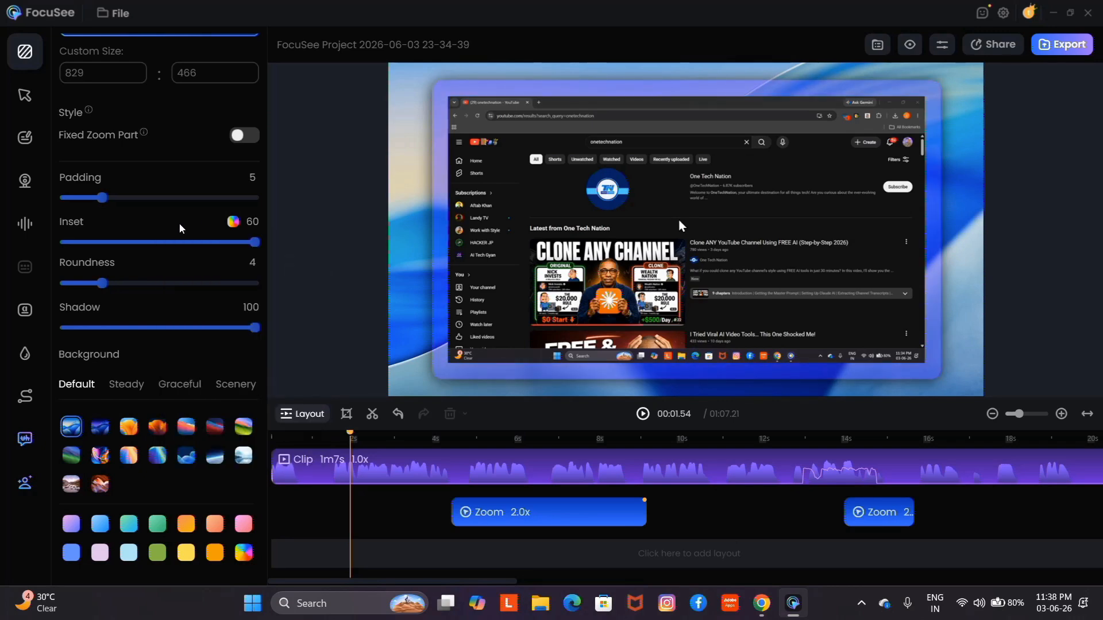
left_click(169, 242)
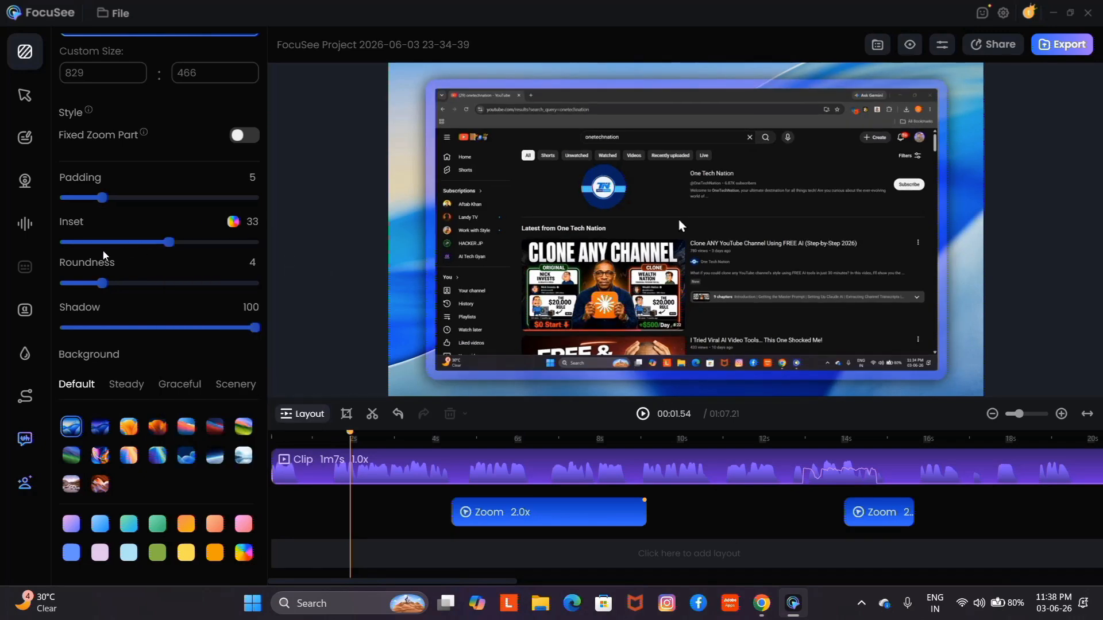
left_click_drag(169, 242, 63, 243)
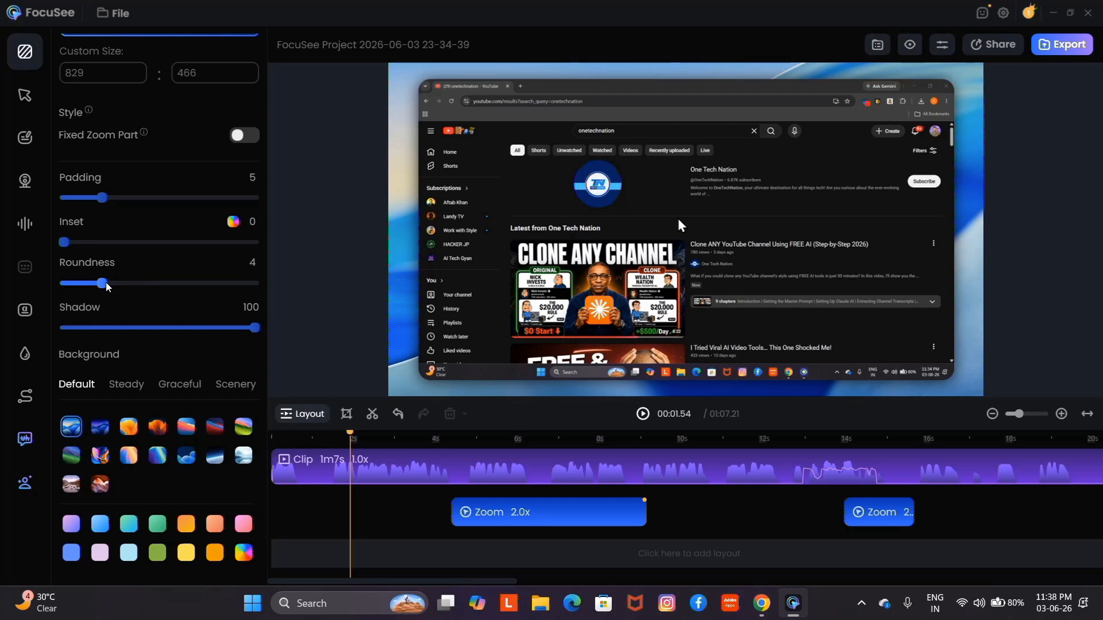
Try corner roundness values of 20 and 0 on the recording and return it to 4
left_click_drag(103, 284, 261, 265)
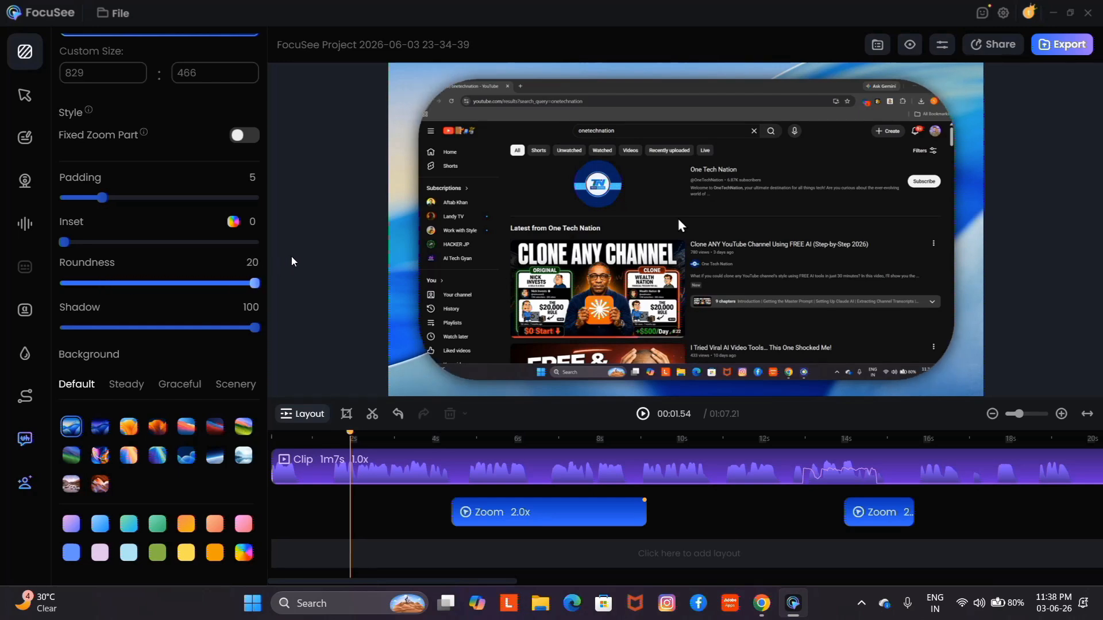
left_click_drag(255, 283, 2, 370)
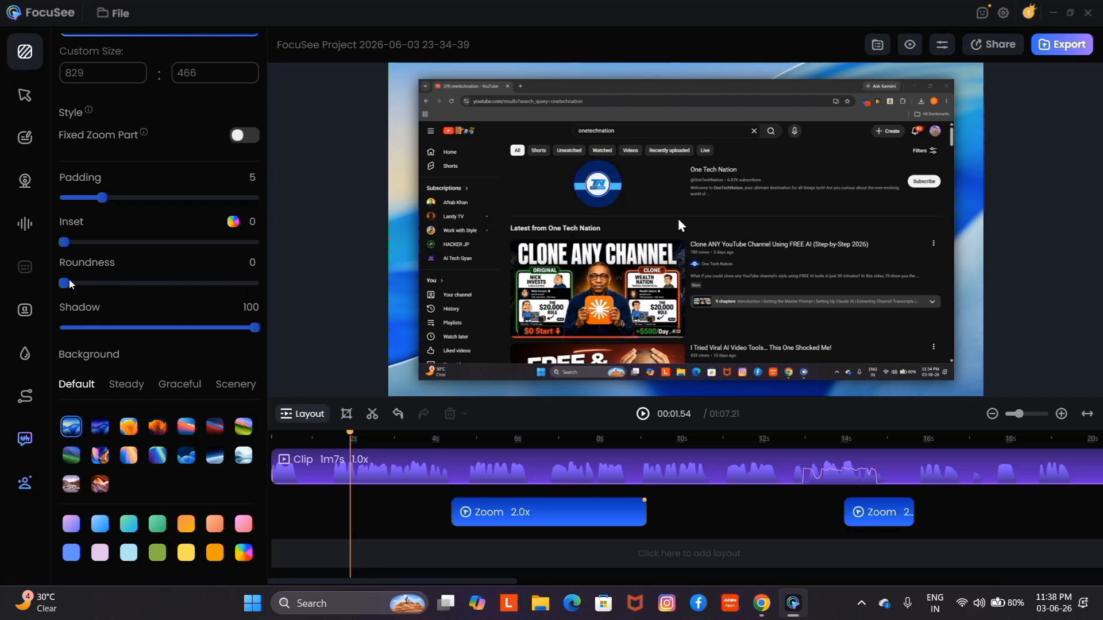
left_click_drag(70, 283, 104, 287)
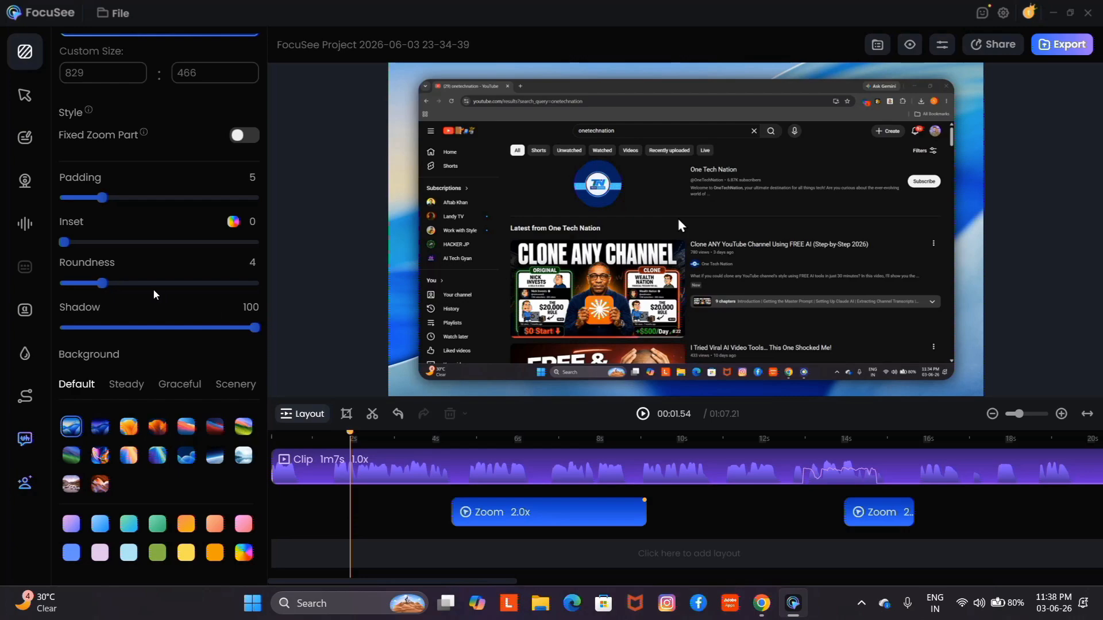
left_click_drag(109, 289, 83, 298)
left_click_drag(91, 295, 100, 293)
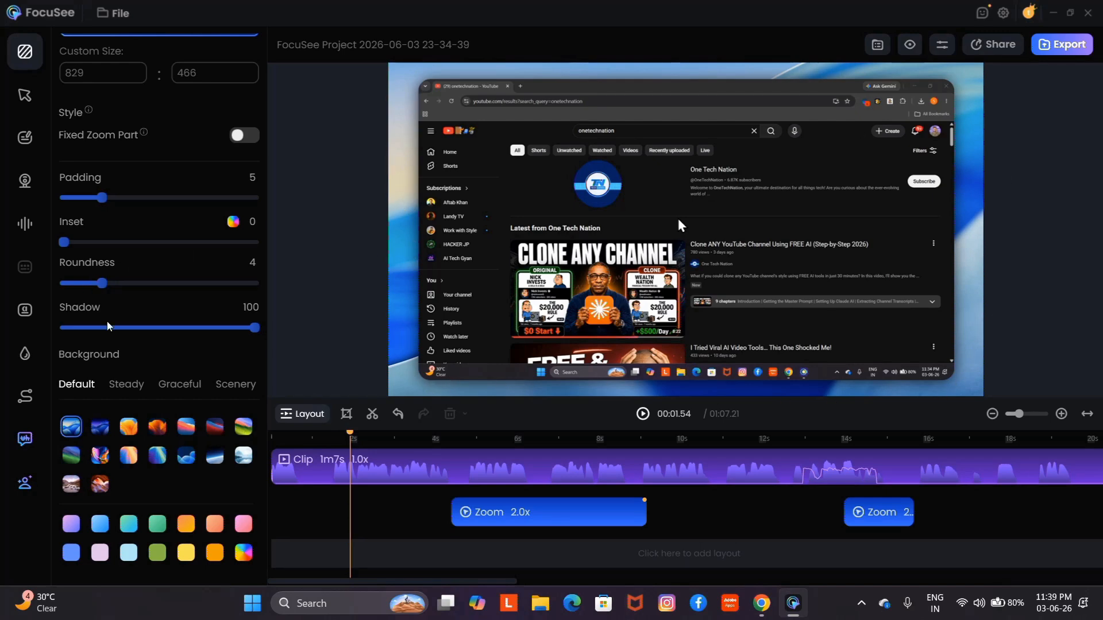
Try a shadow strength of 6 on the recording and raise it to 99
left_click_drag(258, 330, 167, 330)
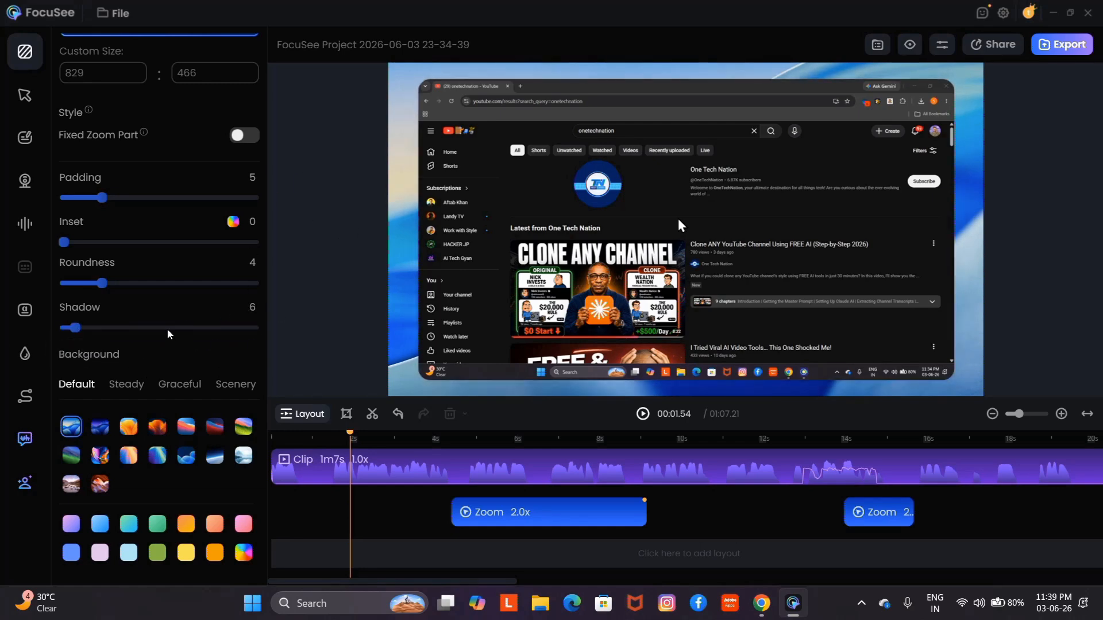
left_click(252, 327)
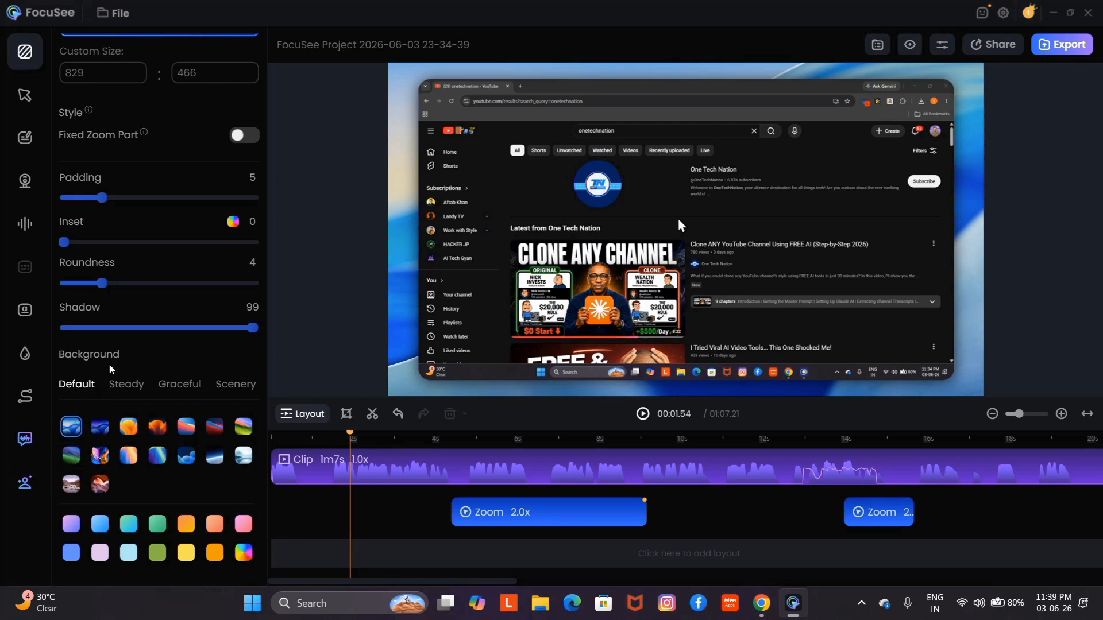
Try the second and third Default background wallpapers and apply the fourth, dark orange one
left_click(96, 432)
left_click(130, 428)
left_click(157, 428)
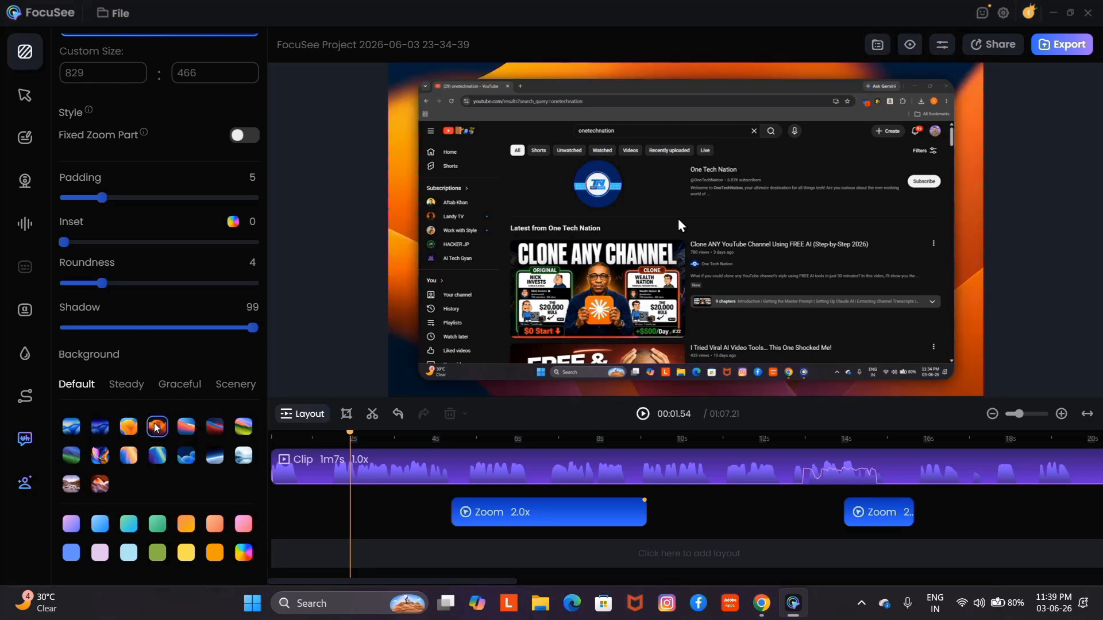
Try the fifth, sixth and seventh Default wallpapers and the last one in the second row as the recording's background
left_click(186, 428)
left_click(214, 427)
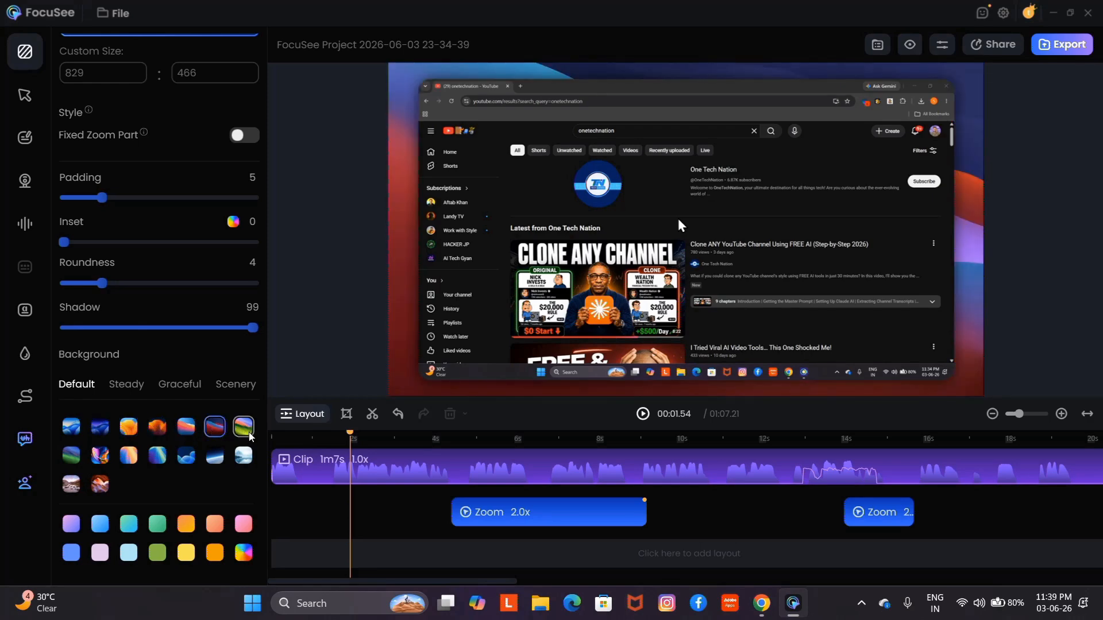
left_click(249, 434)
left_click(249, 456)
Try the gradient backgrounds from purple-blue through green and peach to pink, try solid orange, and open the custom background colour picker
left_click(102, 528)
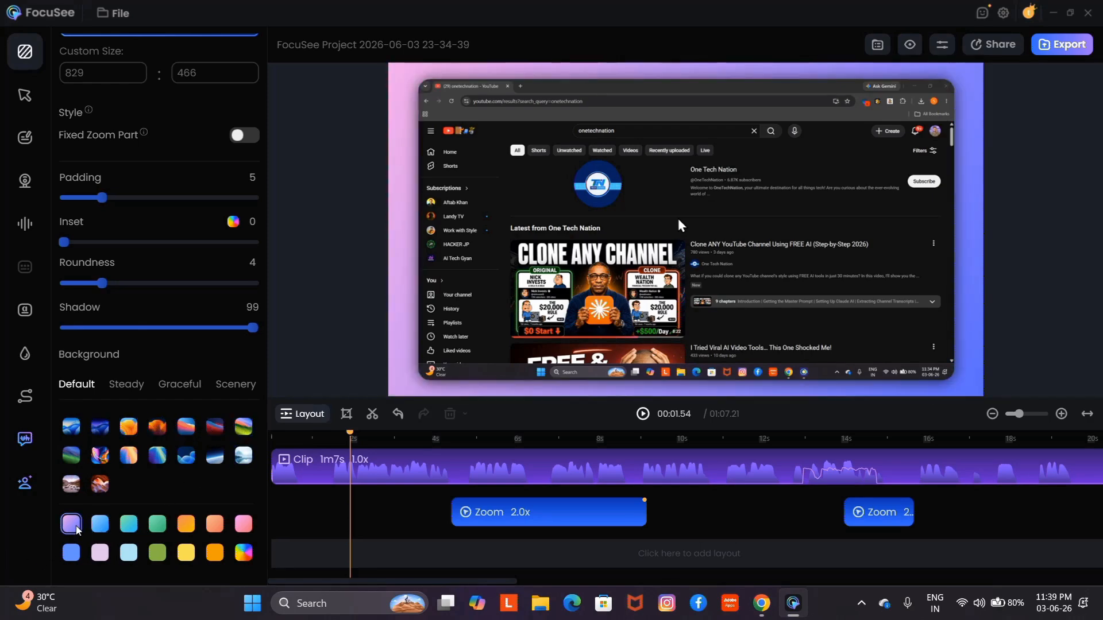
left_click(128, 524)
left_click(157, 524)
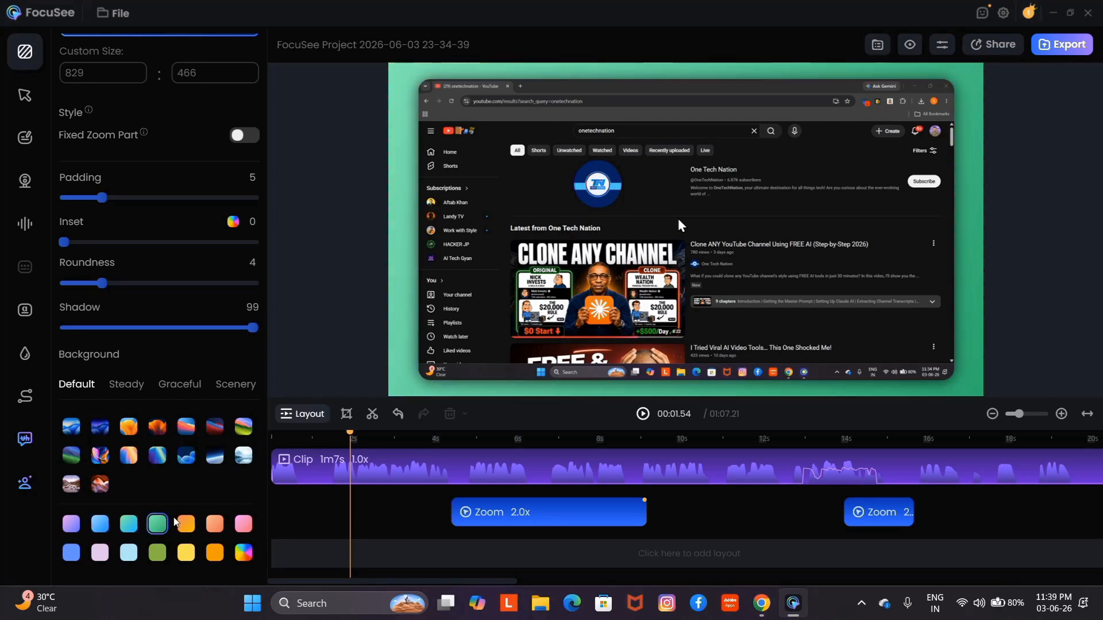
left_click(194, 525)
left_click(214, 524)
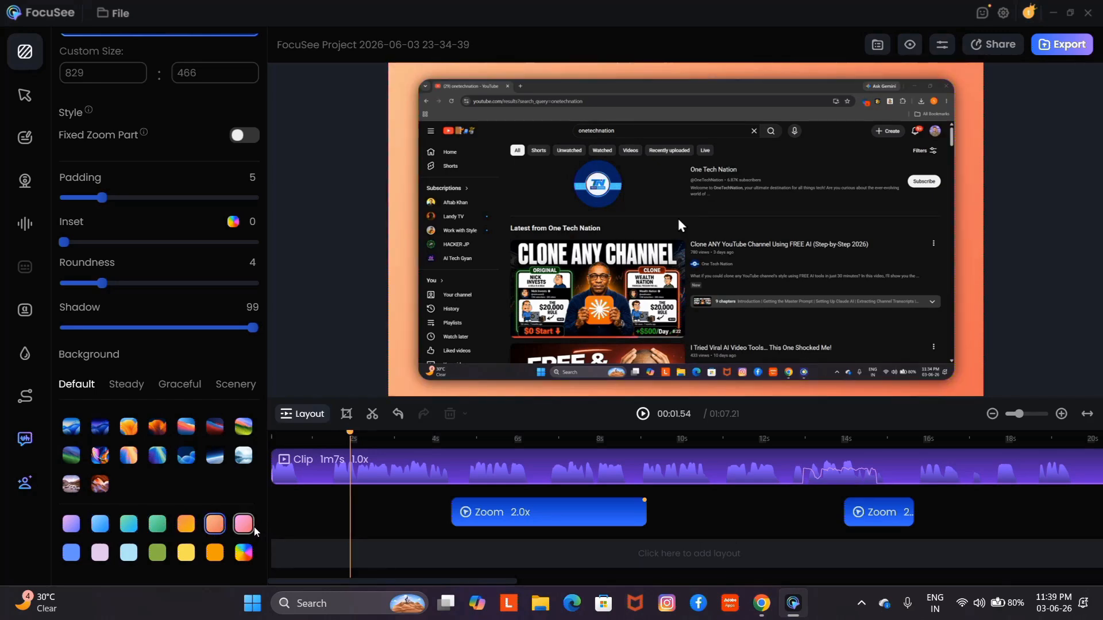
left_click(243, 524)
left_click(214, 552)
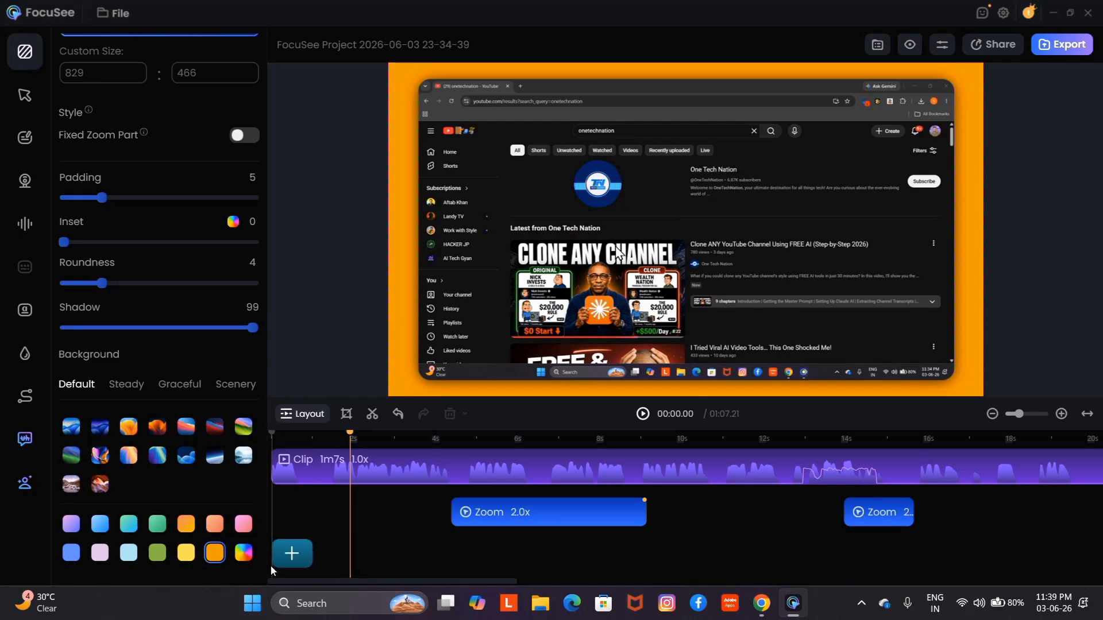
left_click(243, 552)
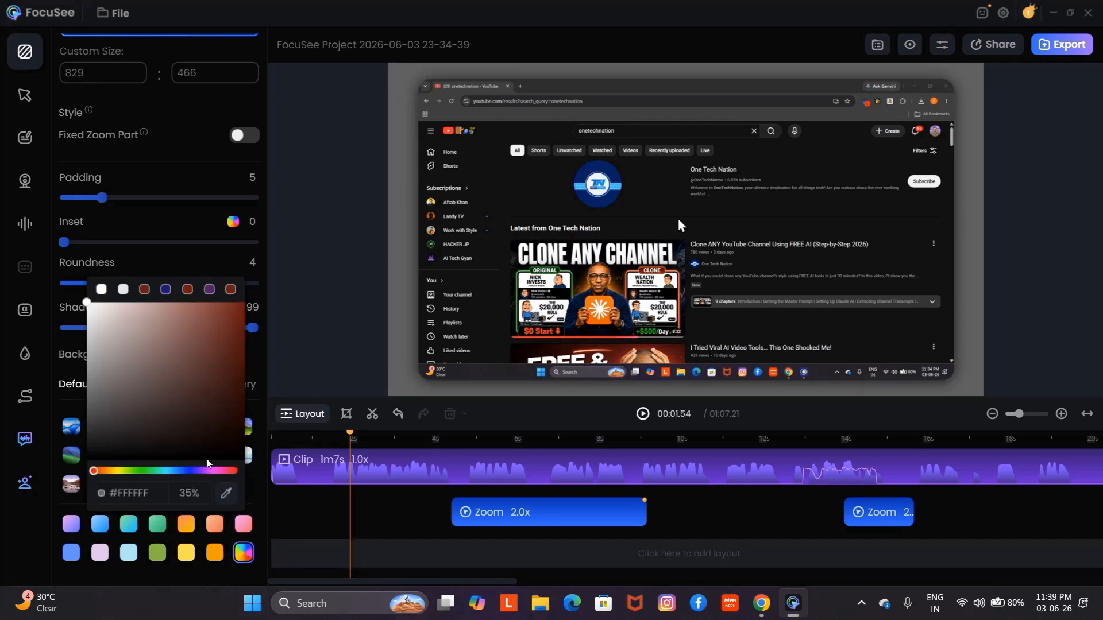
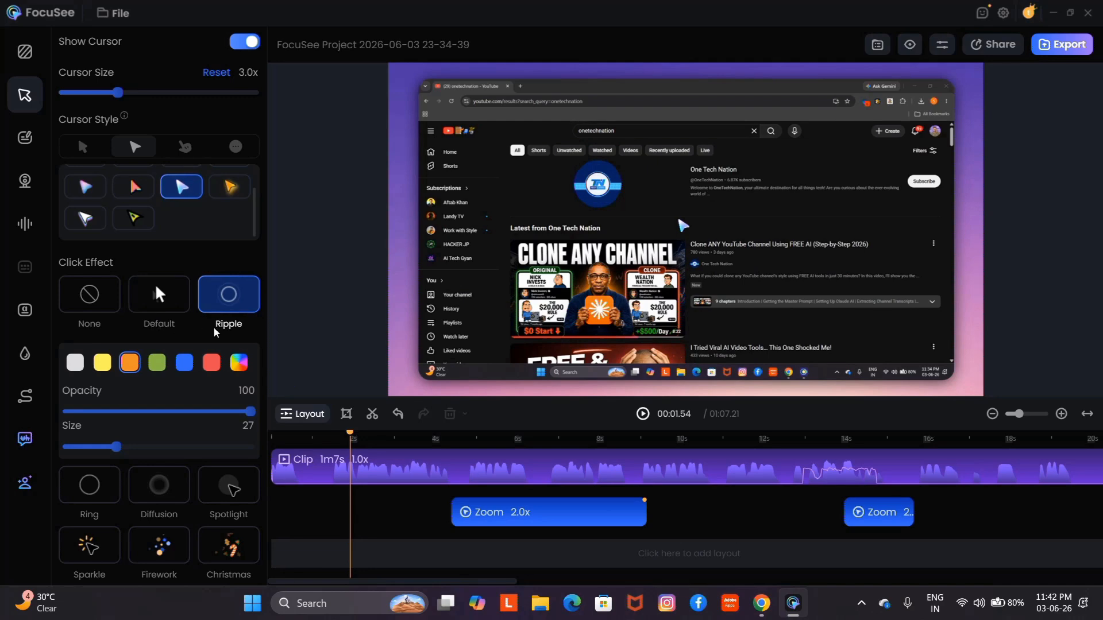
Try red and yellow for the Ripple click effect and set its colour to light grey
scroll(215, 332, "down", 1)
left_click(212, 331)
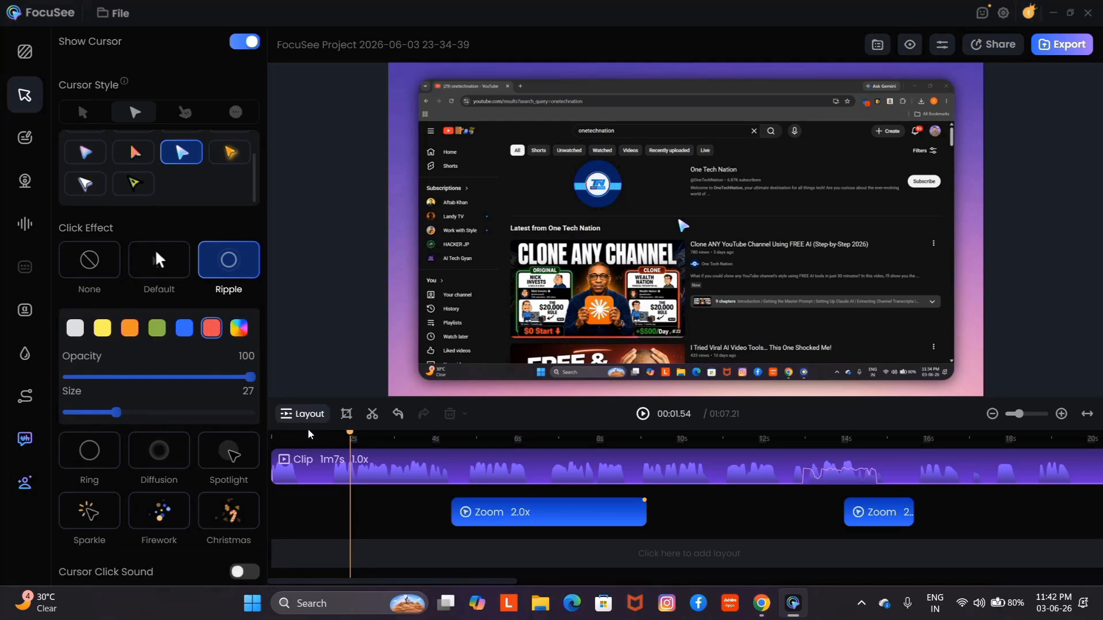
left_click(102, 328)
left_click(82, 332)
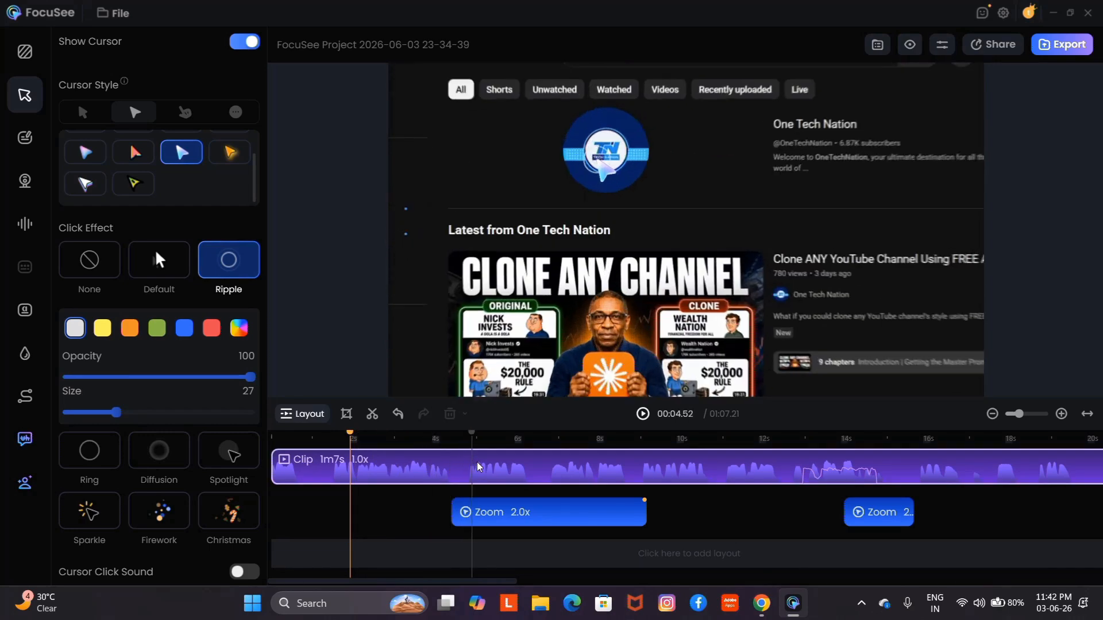
Try the Ring, Diffusion, Spotlight and Sparkle click effects for the cursor
left_click(95, 443)
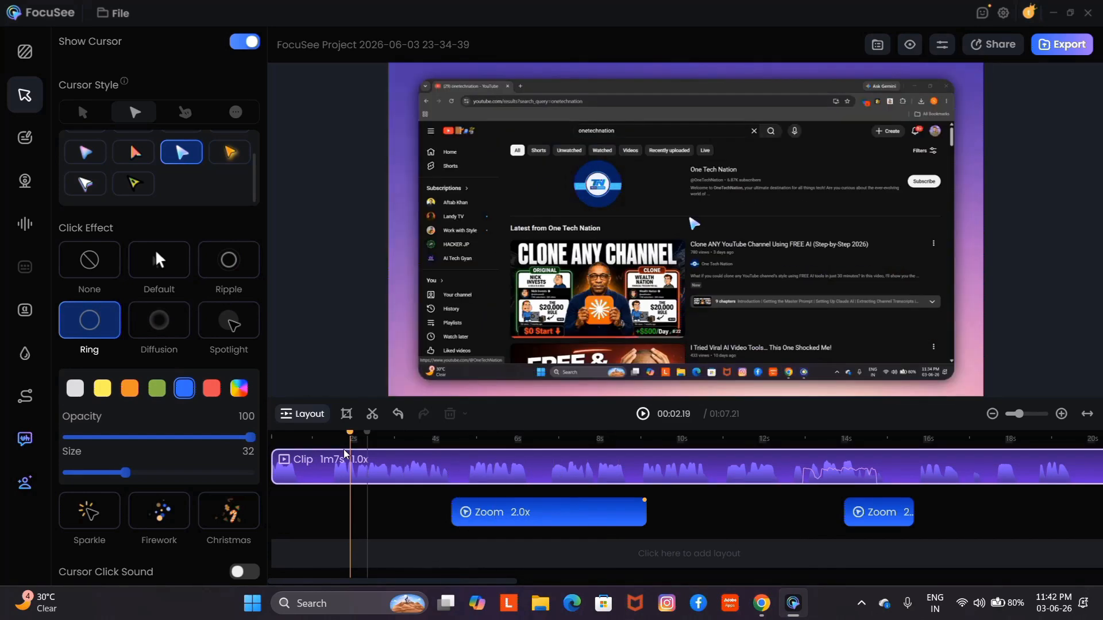
left_click(155, 339)
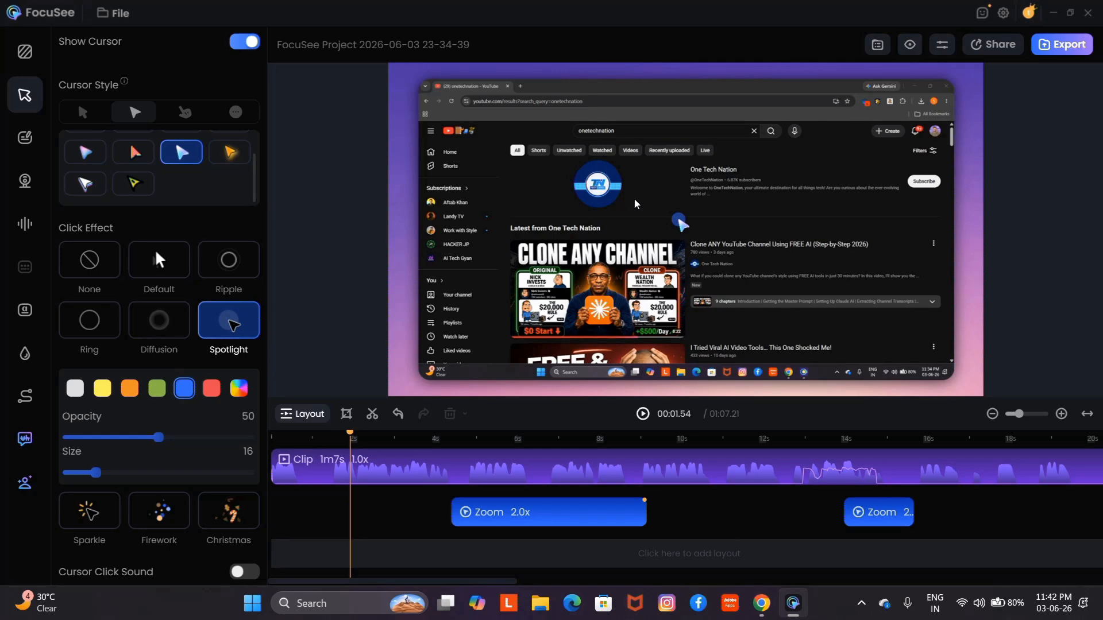
left_click(81, 520)
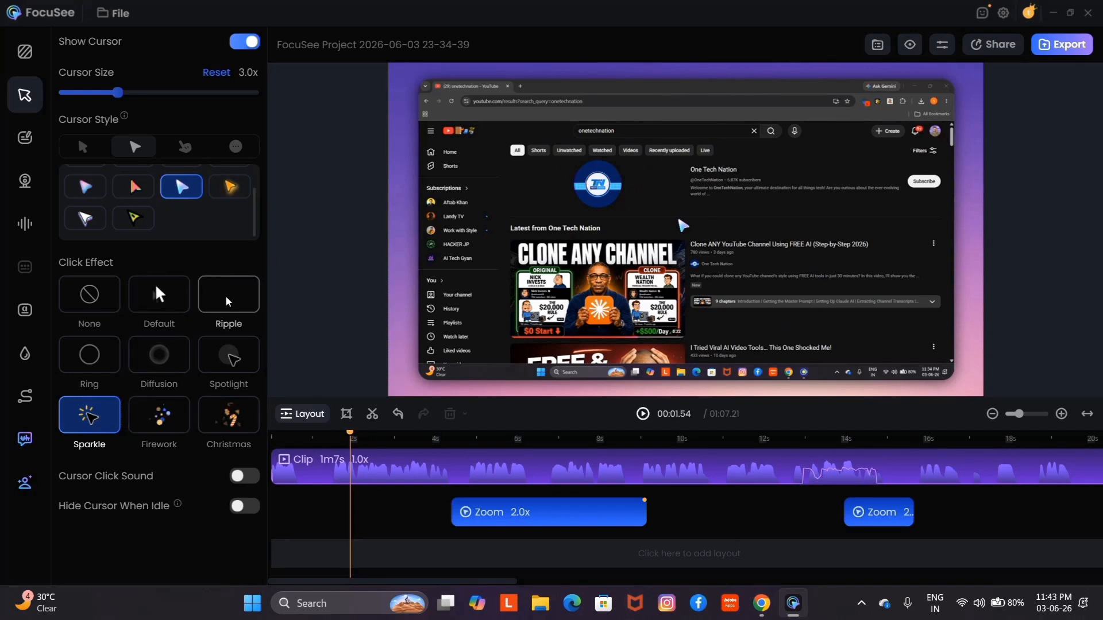
Reapply the Ripple click effect, try a ripple size of 100 and return it to 27
left_click(256, 301)
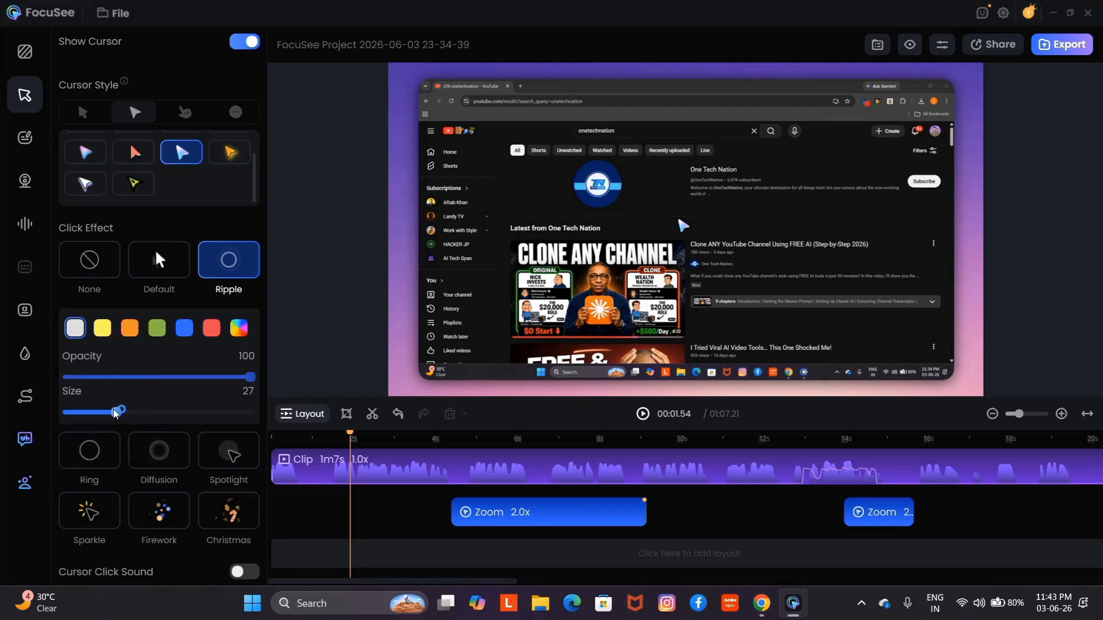
left_click_drag(118, 412, 251, 412)
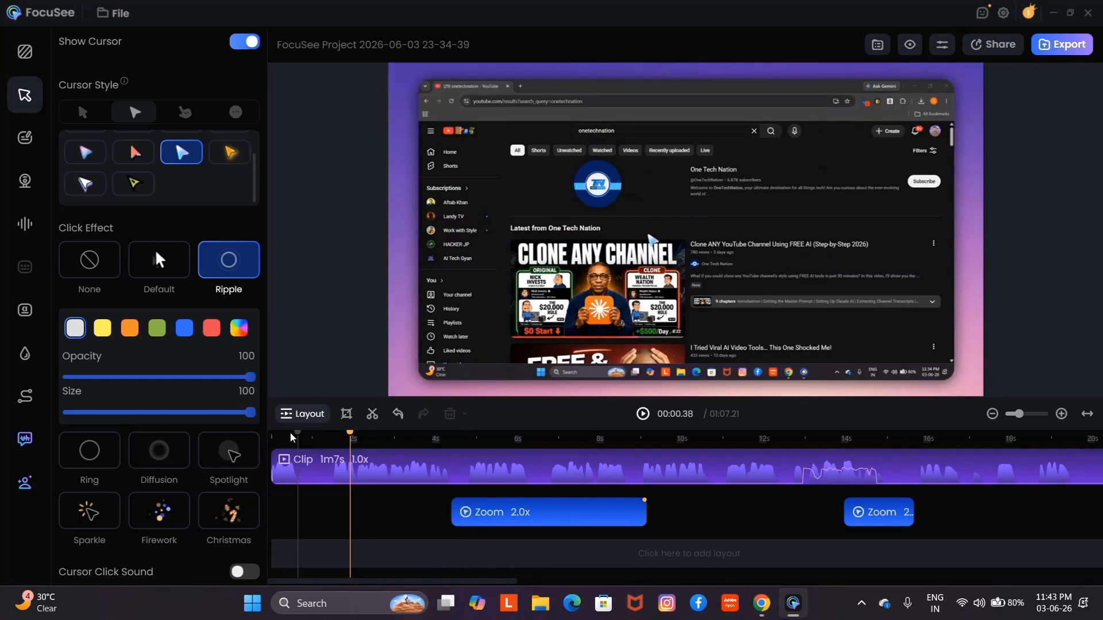
left_click_drag(202, 412, 99, 414)
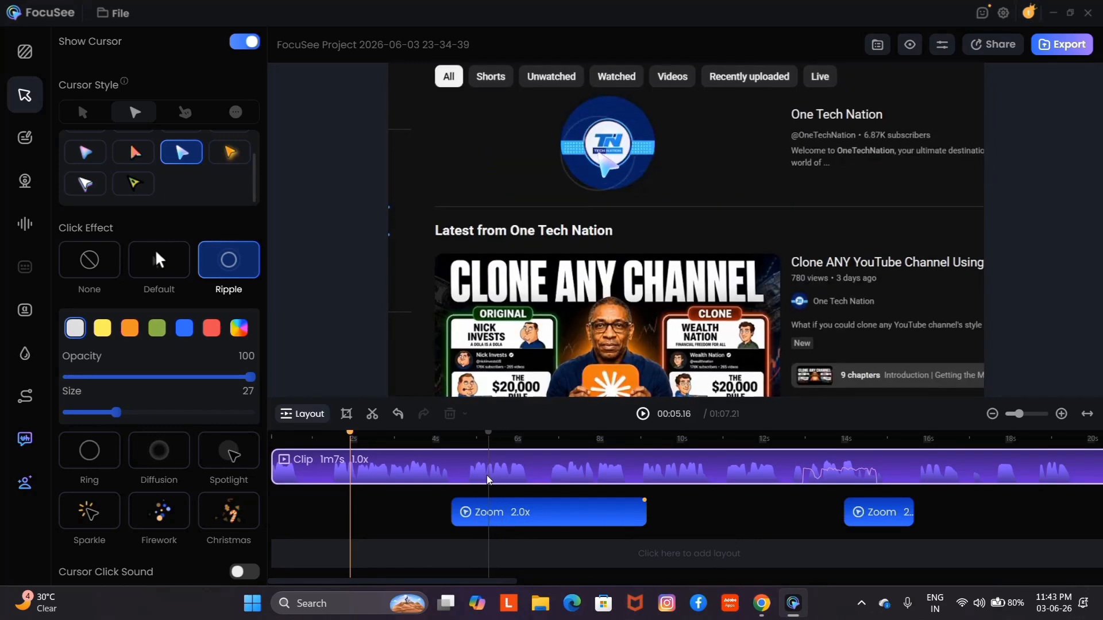
Add a pink outlined text annotation reading "focusee" and place it near the lower edge of the recording
left_click(30, 145)
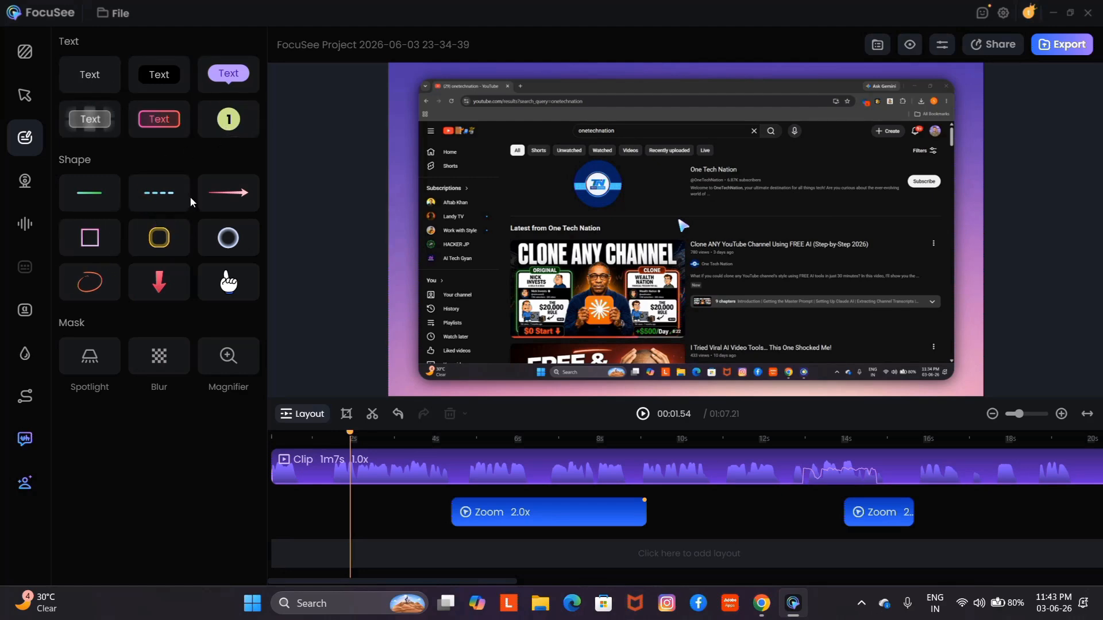
left_click(150, 121)
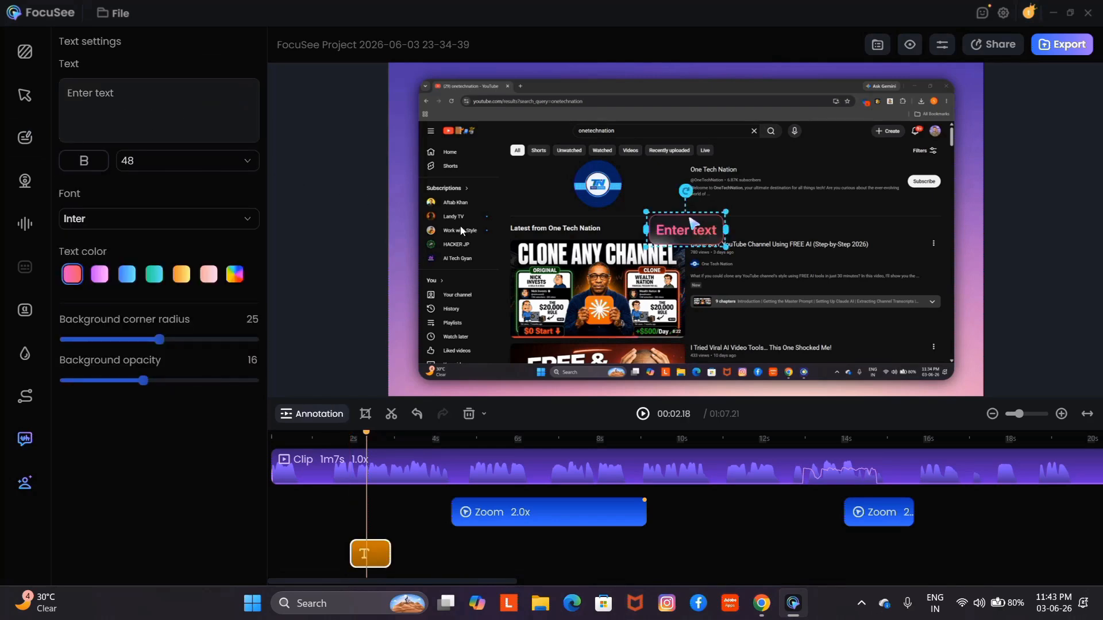
left_click(151, 116)
type("focusee")
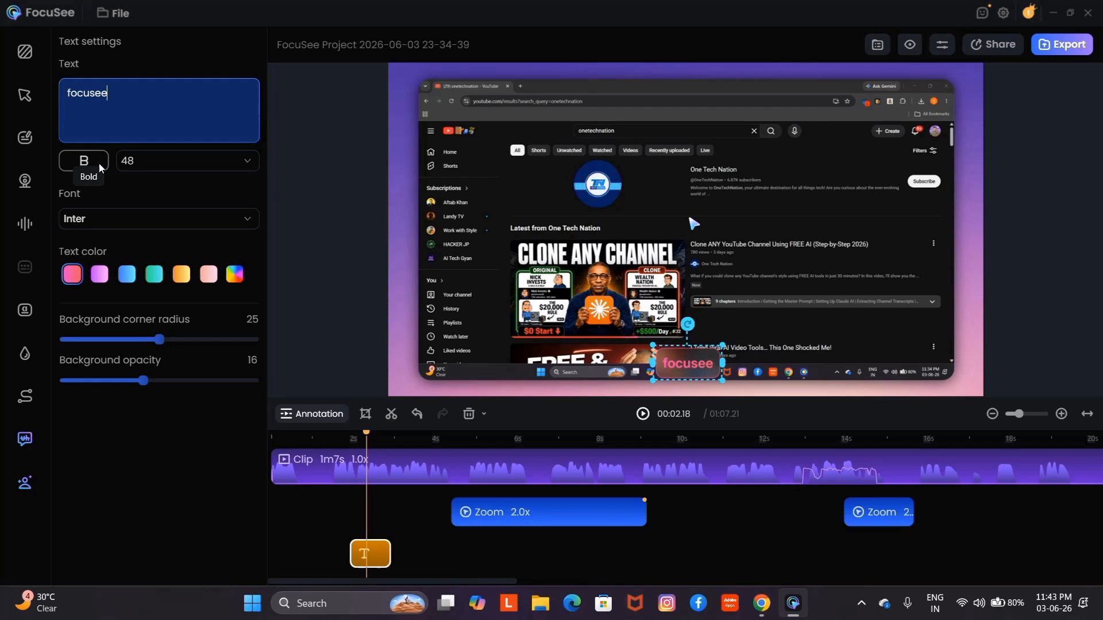
Try a size of 96 for the "focusee" text, set it to 40, and switch bold on and off again
left_click(149, 161)
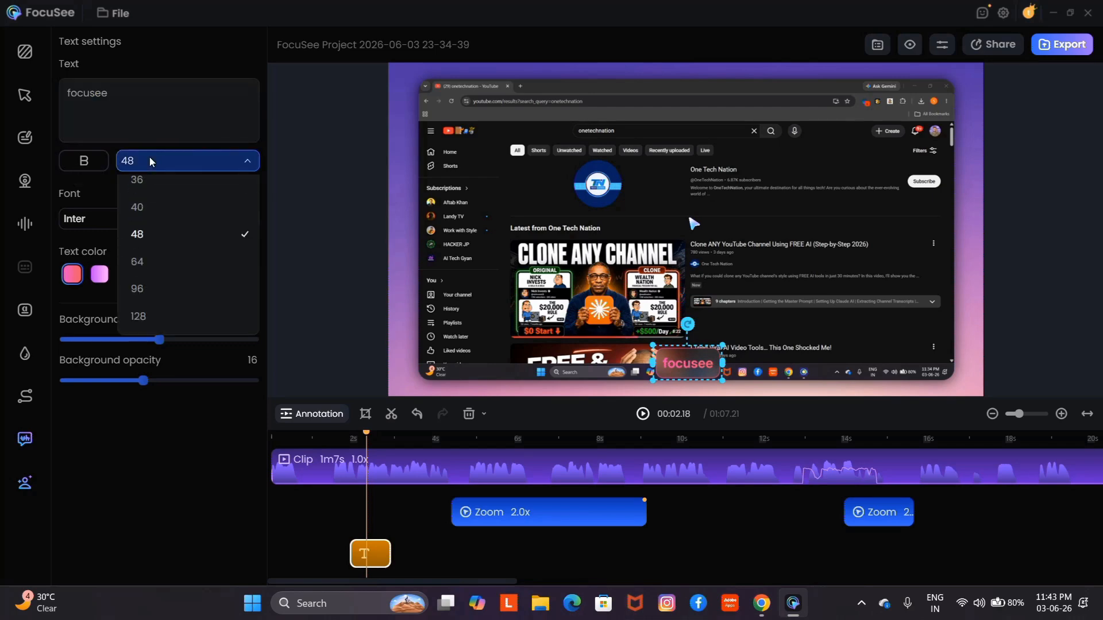
left_click(181, 362)
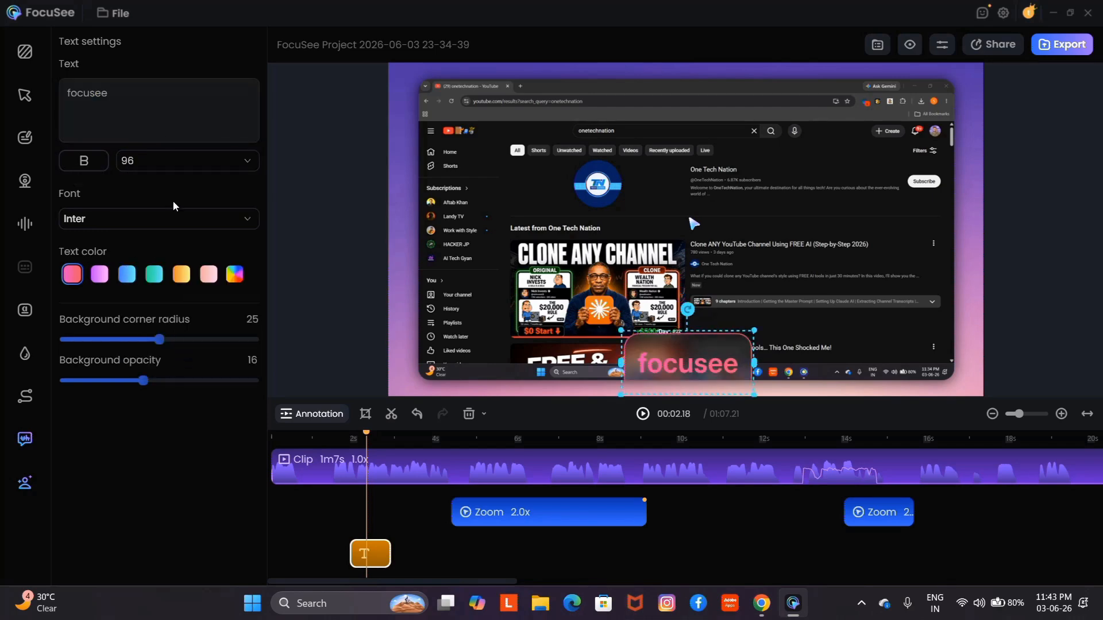
left_click(167, 161)
left_click(158, 257)
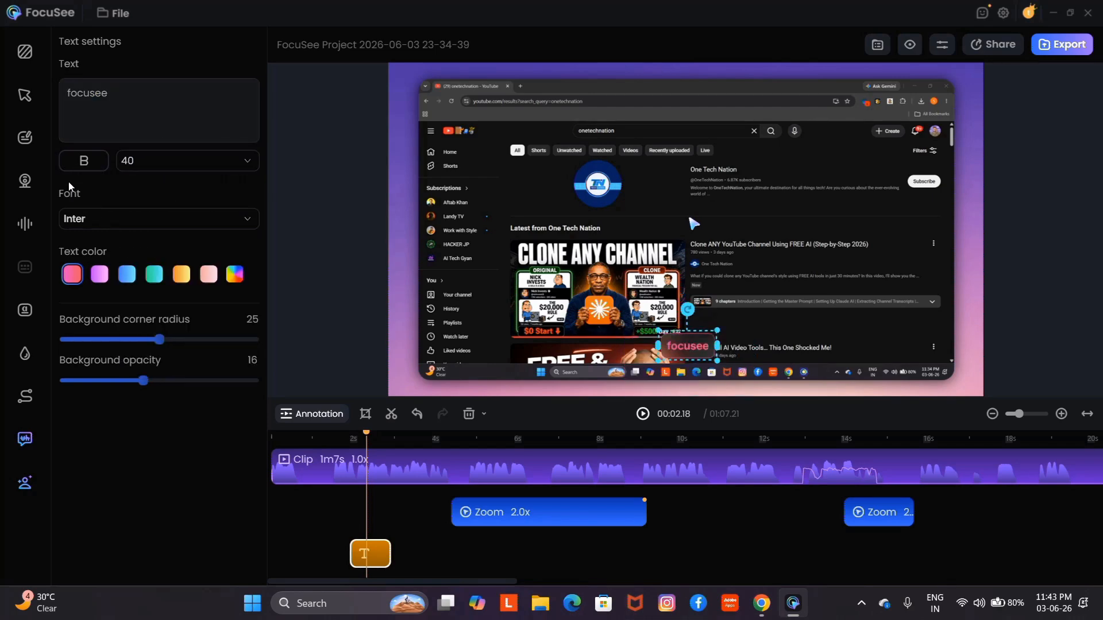
left_click(90, 167)
left_click(105, 164)
Style the "focusee" annotation with the orange gradient text colour, a background corner radius of 27 and a background opacity of 30
left_click(127, 274)
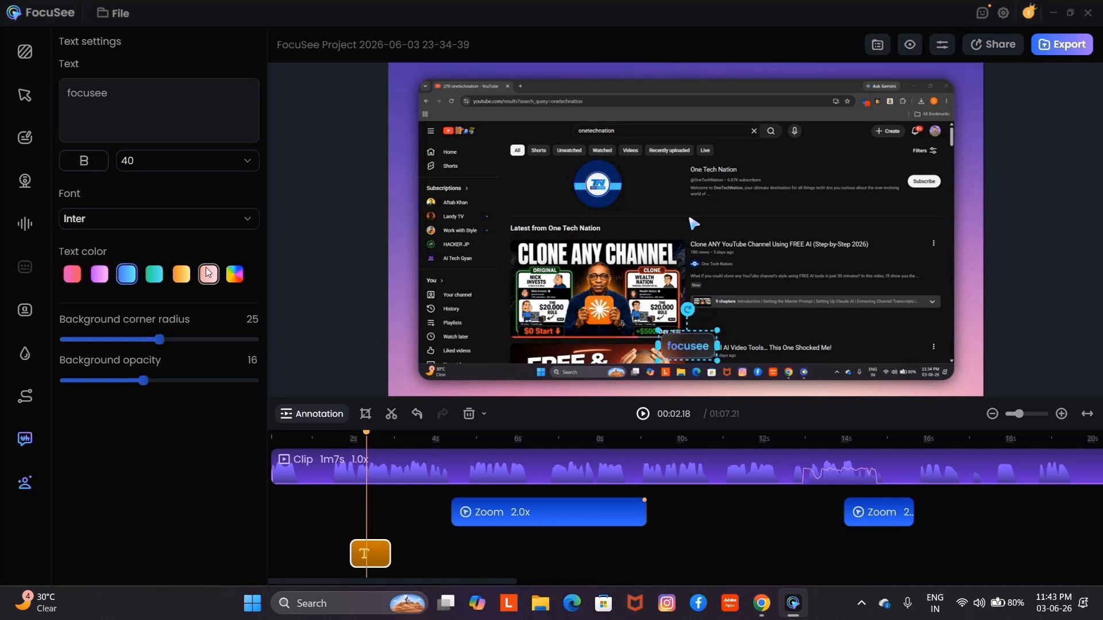
left_click(182, 275)
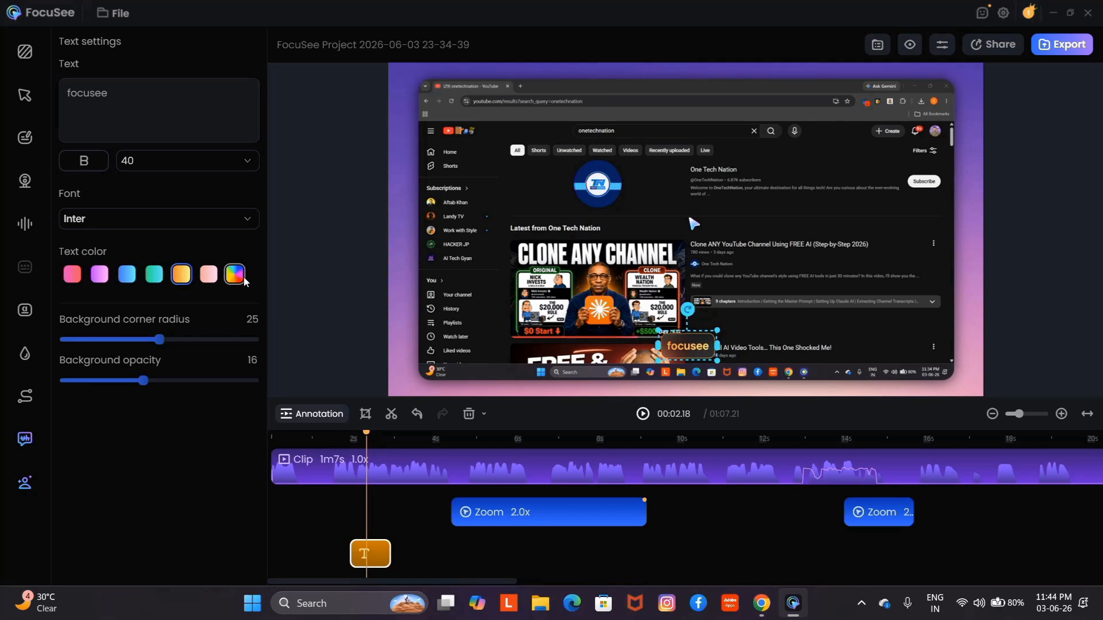
left_click_drag(159, 339, 4, 417)
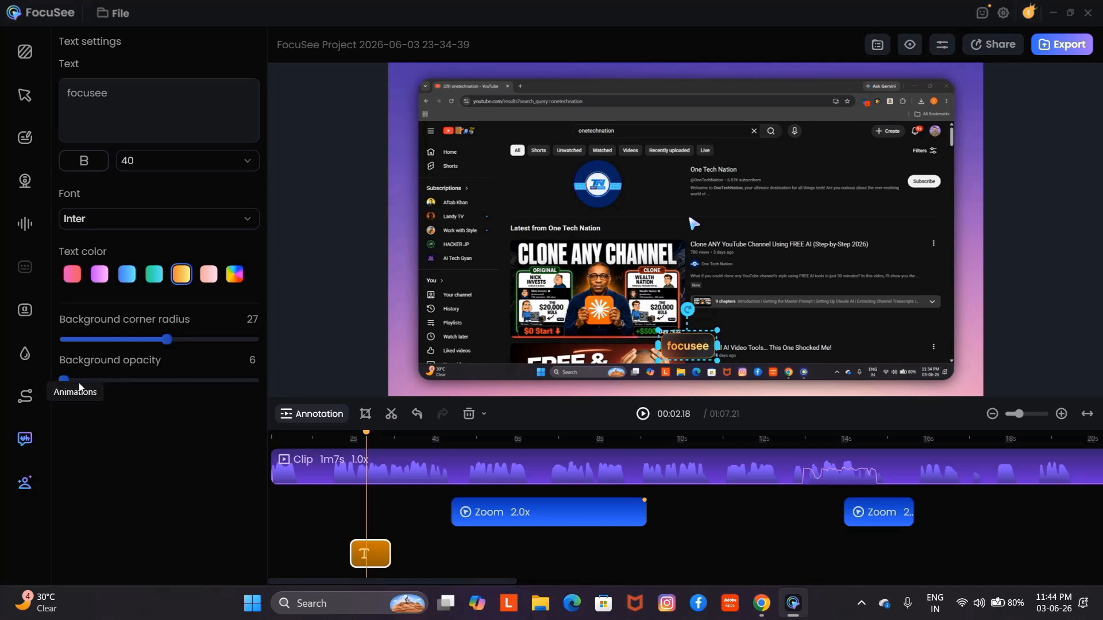
left_click_drag(80, 388, 256, 396)
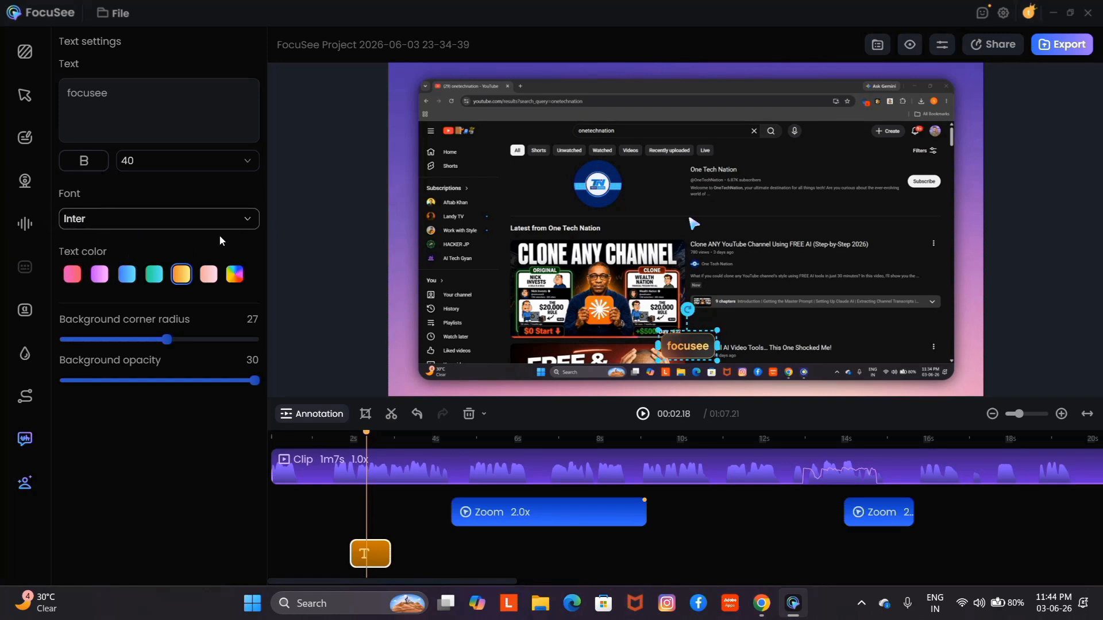
Try the Segoe Script and MingLiU_MSCS-ExtB fonts on the "focusee" text
left_click(222, 217)
scroll(172, 294, "down", 3)
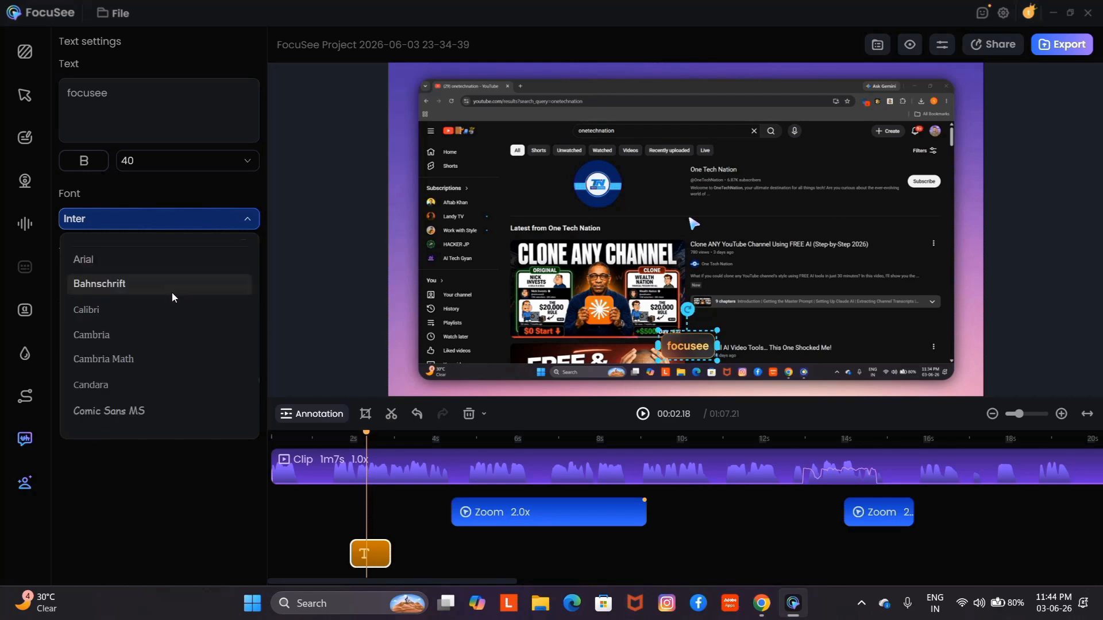
scroll(171, 292, "down", 15)
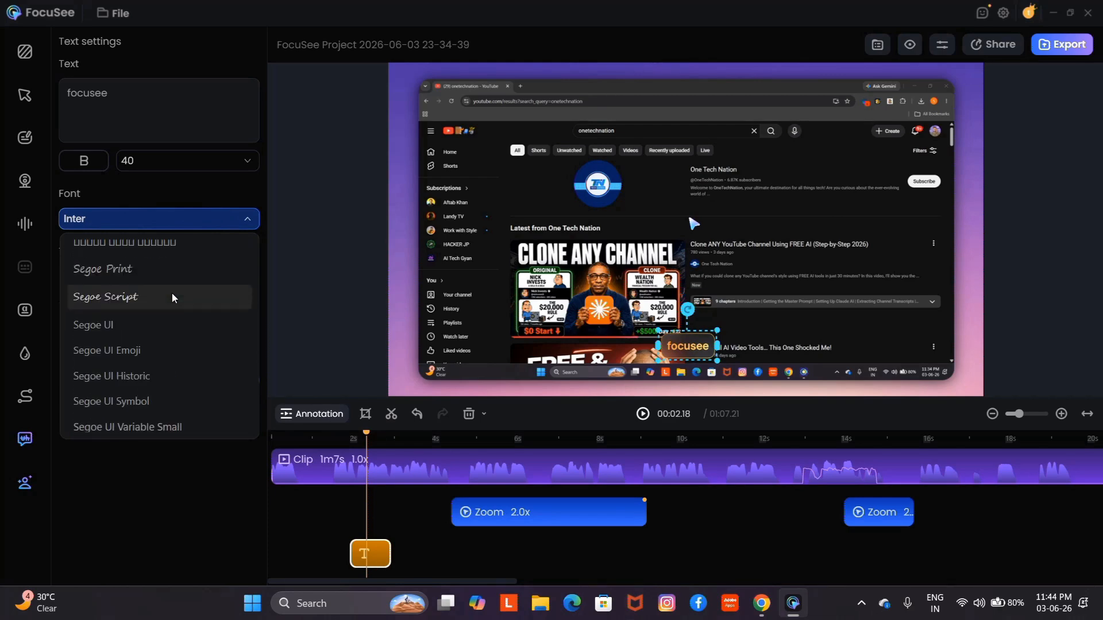
left_click(172, 298)
left_click(173, 219)
scroll(167, 312, "up", 3)
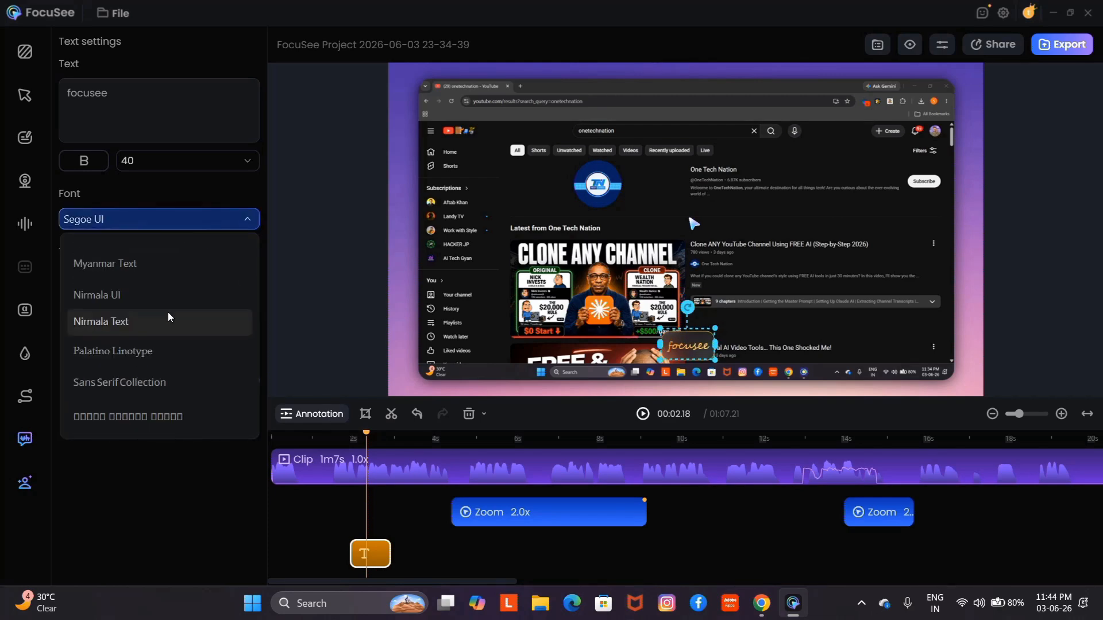
scroll(168, 312, "up", 2)
left_click(164, 287)
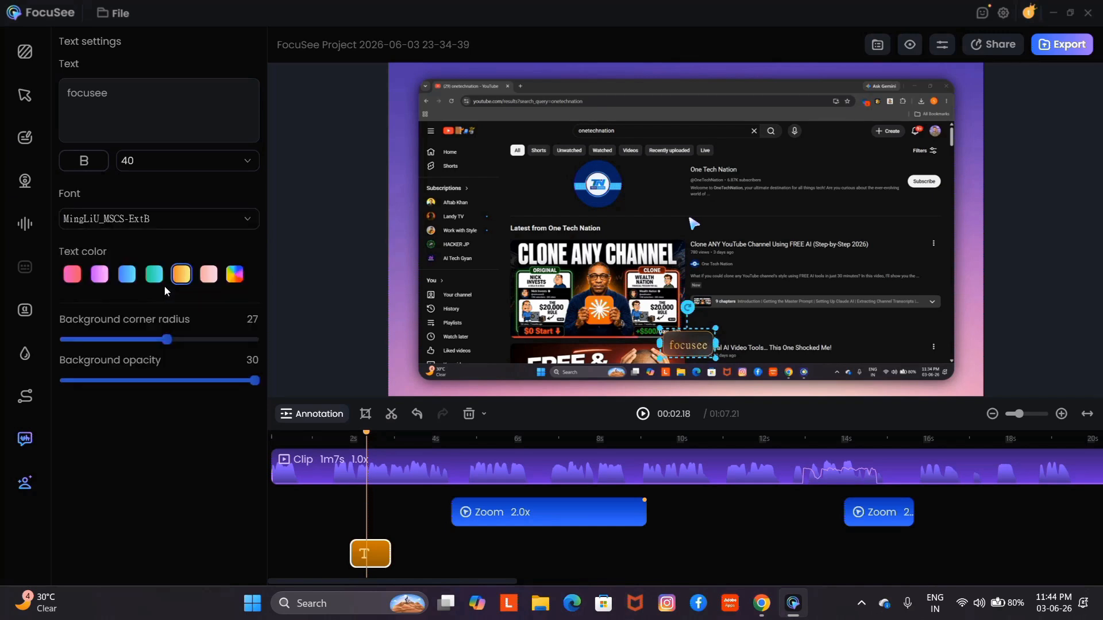
Try the Impact font on the "focusee" text and set it to Noto Sans SC
left_click(180, 224)
scroll(147, 362, "up", 10)
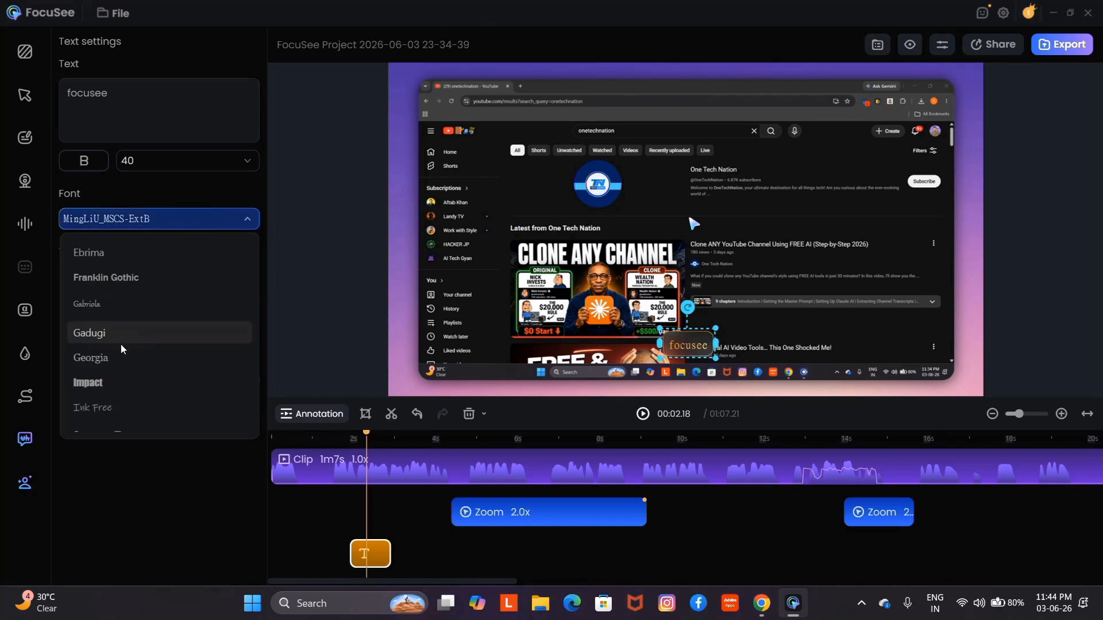
left_click(109, 382)
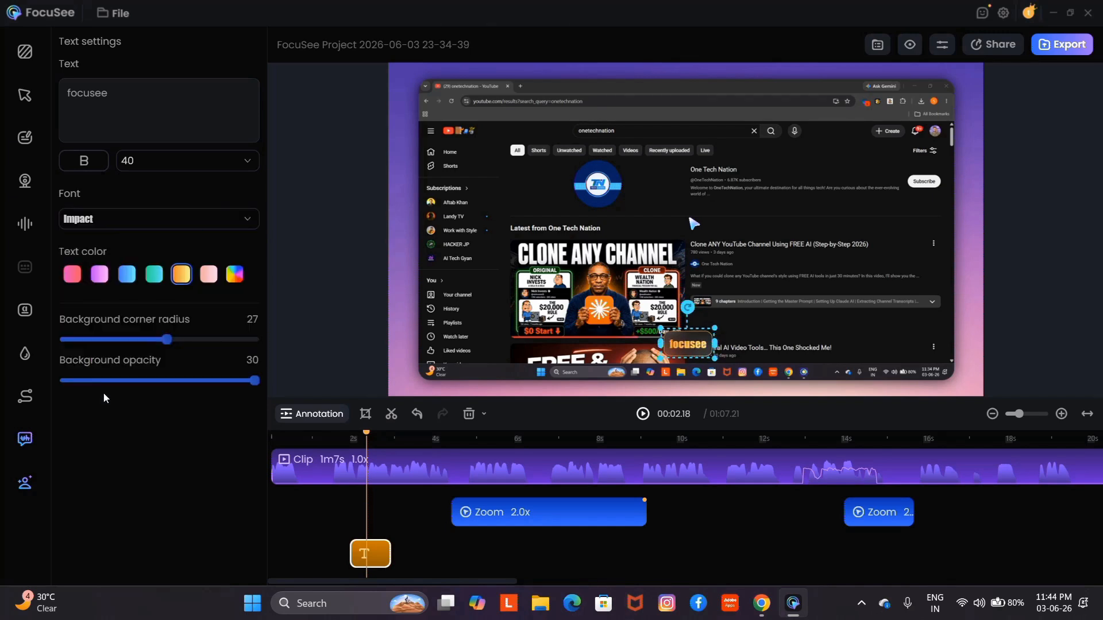
left_click(138, 220)
scroll(91, 327, "up", 10)
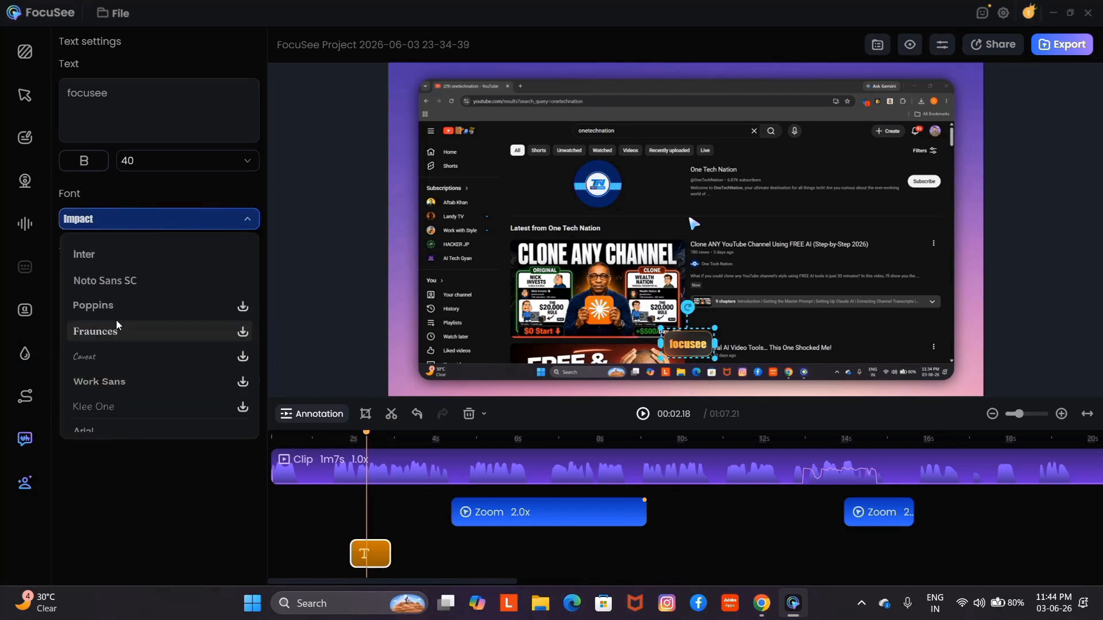
left_click(153, 271)
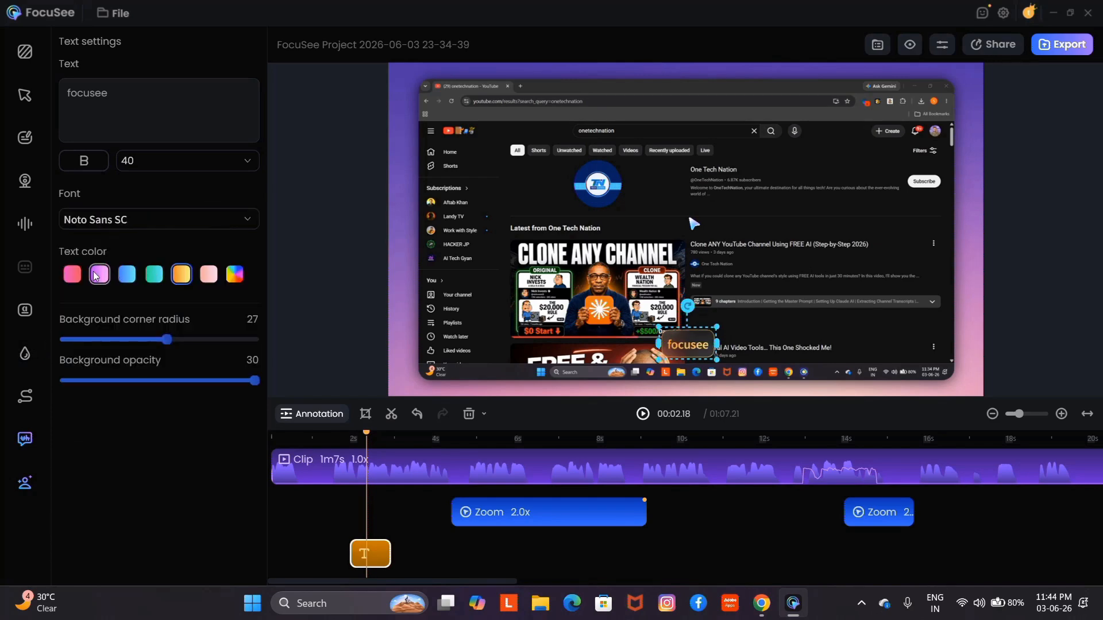
Open the AI avatar generation options from the camera settings
left_click(25, 181)
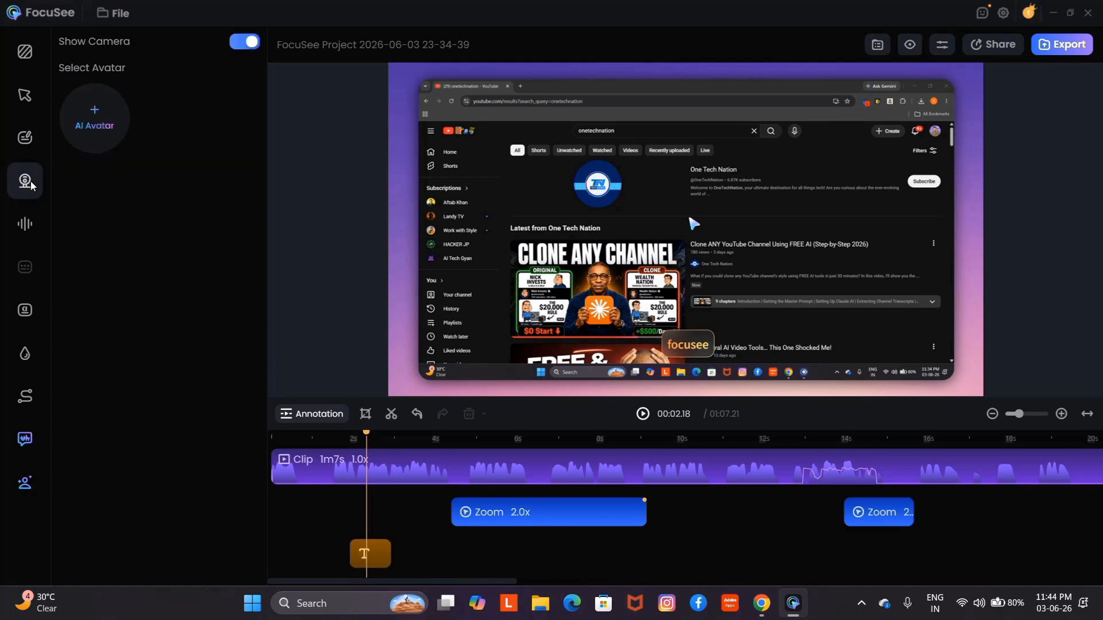
left_click(104, 147)
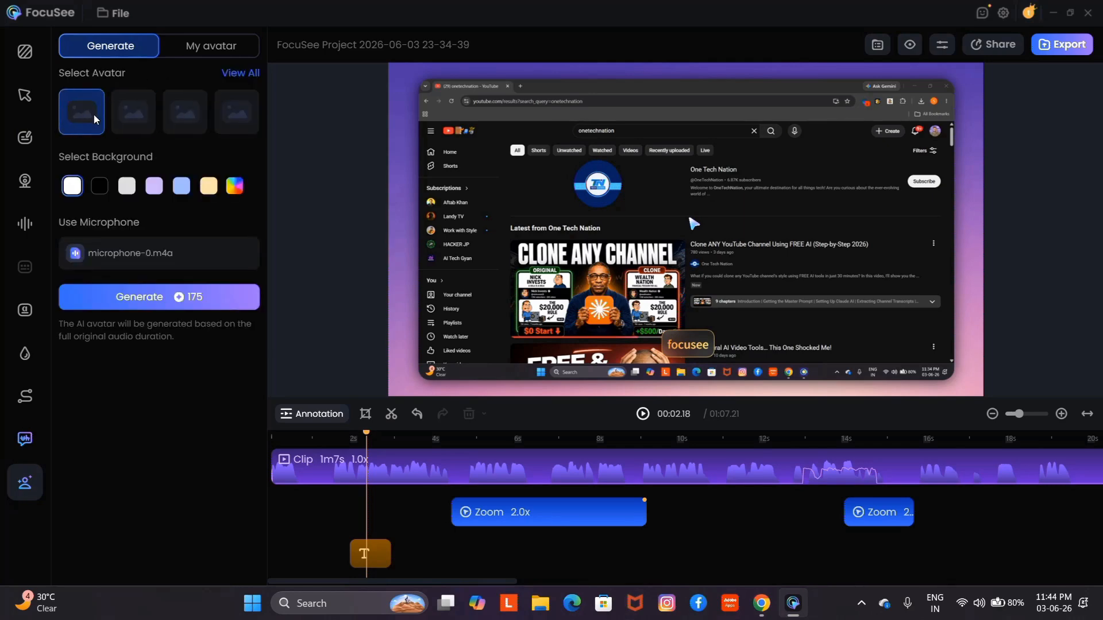
Show the full AI avatar list and filter it by Female and by Male
left_click(241, 73)
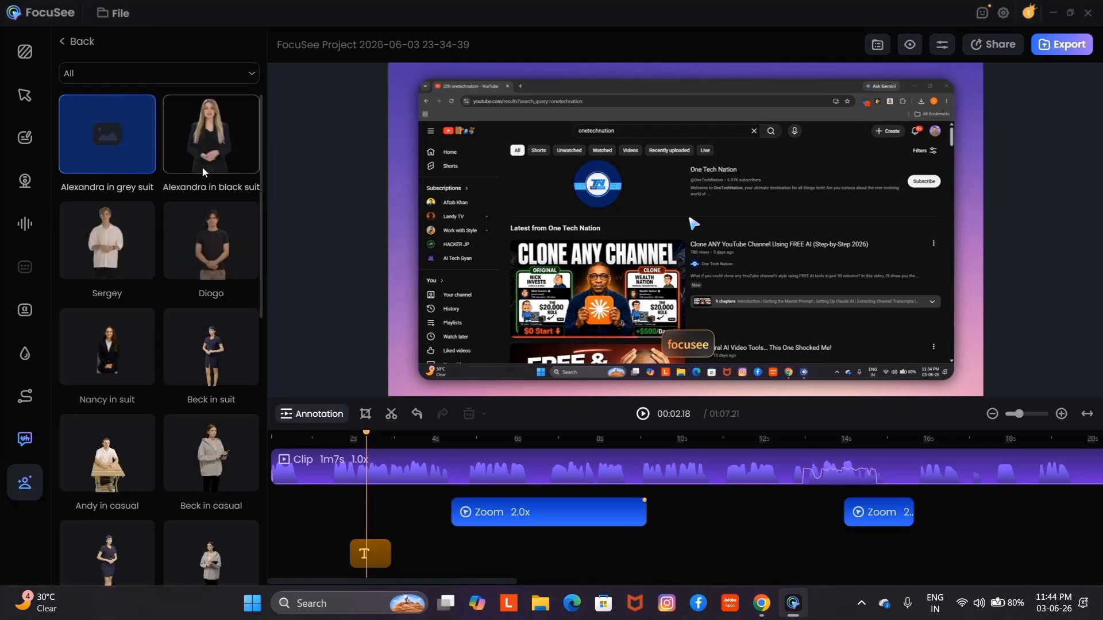
left_click(173, 75)
left_click(133, 129)
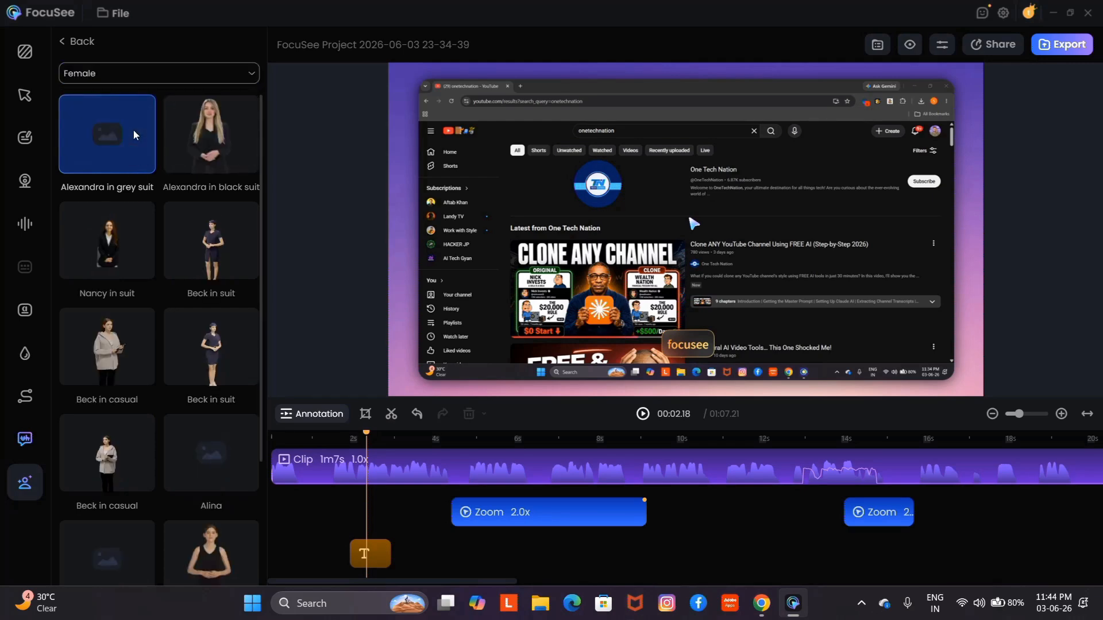
left_click(148, 73)
left_click(120, 147)
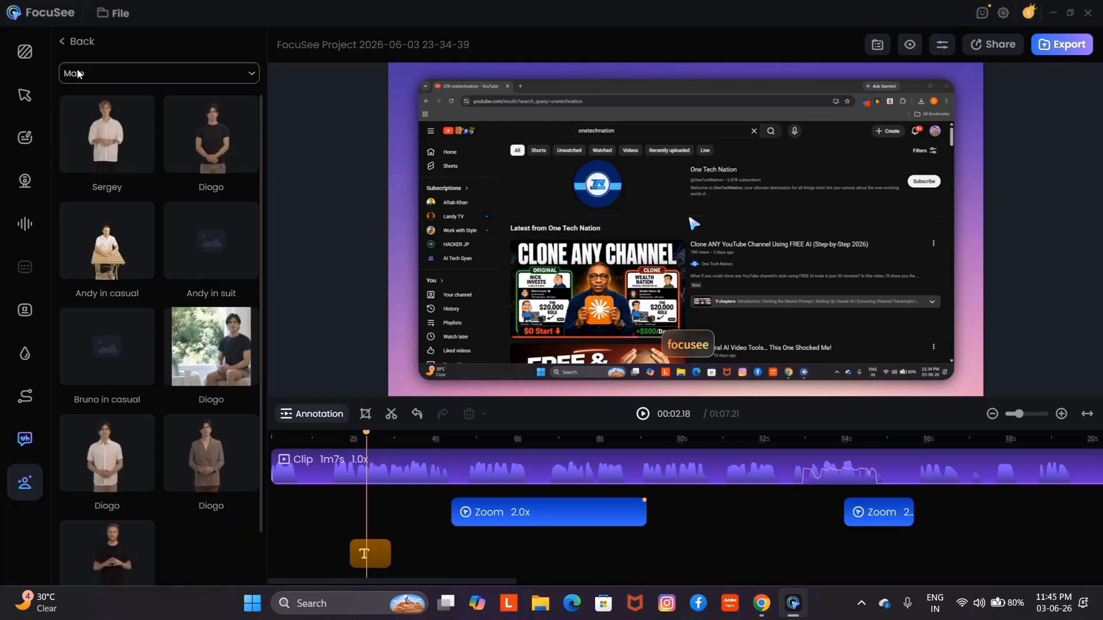
Browse the male avatars and select the one wearing the black T-shirt
scroll(144, 373, "down", 1)
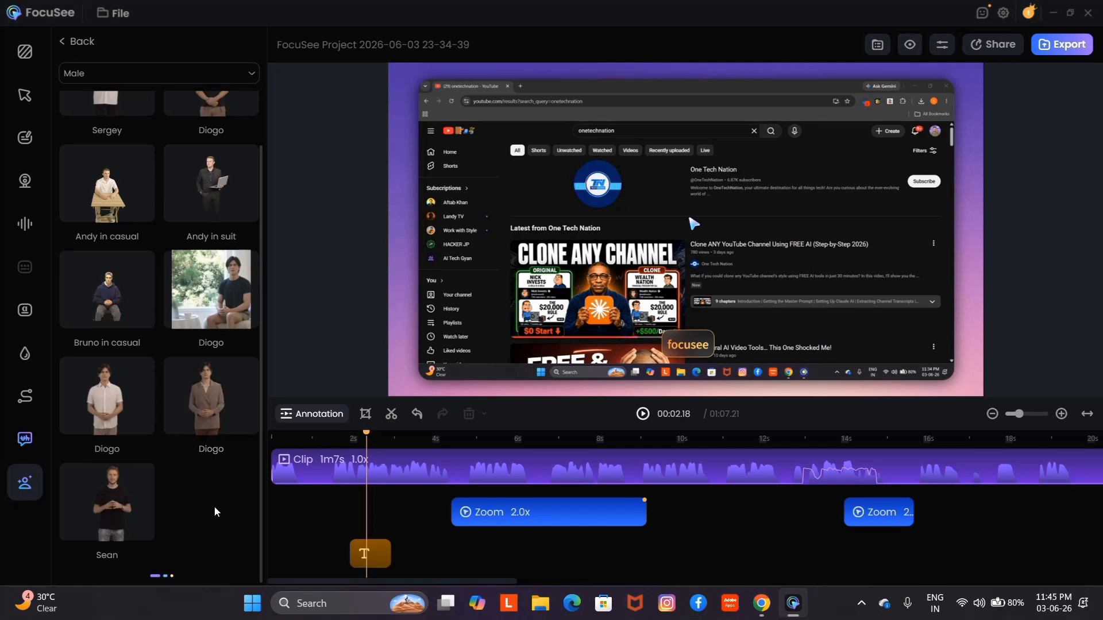
scroll(214, 505, "down", 1)
left_click(132, 475)
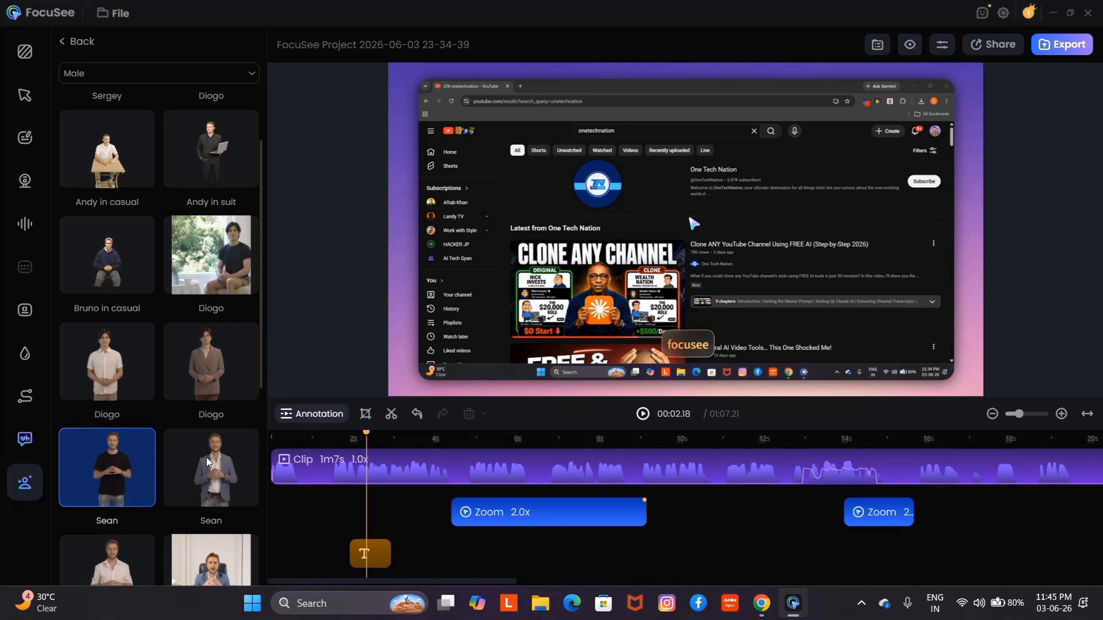
scroll(137, 322, "up", 3)
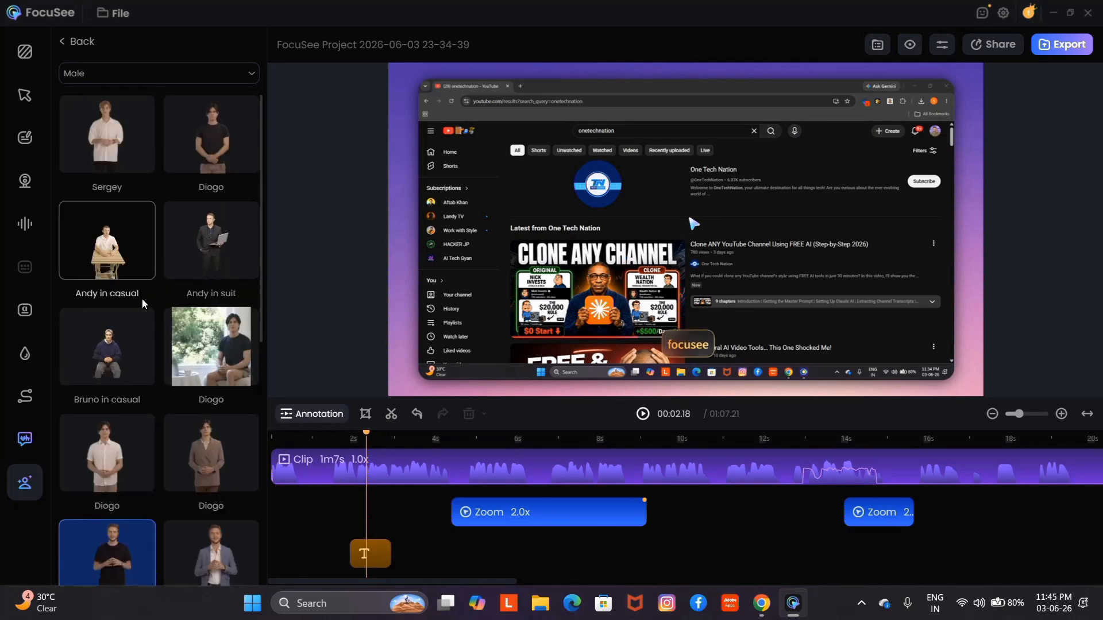
Turn off the camera display and open the recording's audio settings
left_click(31, 181)
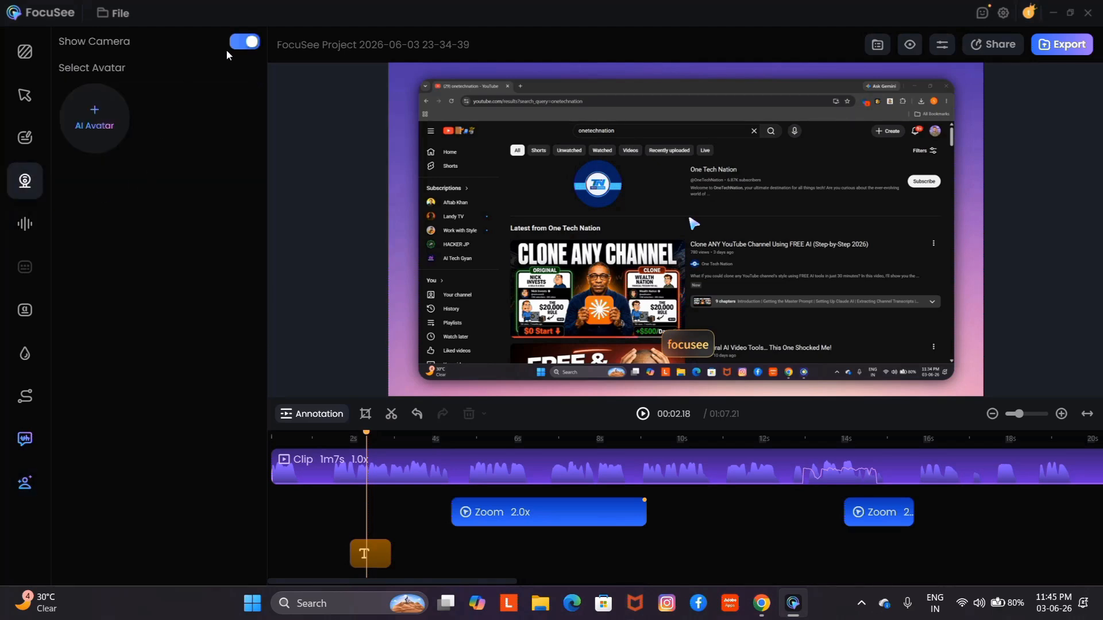
left_click(242, 45)
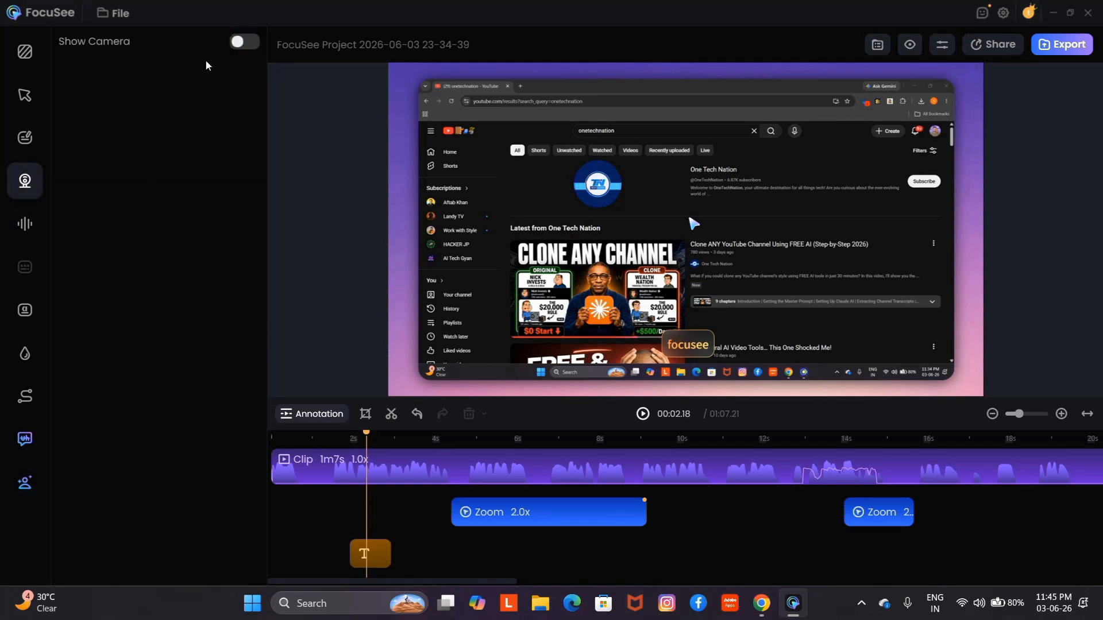
left_click(25, 224)
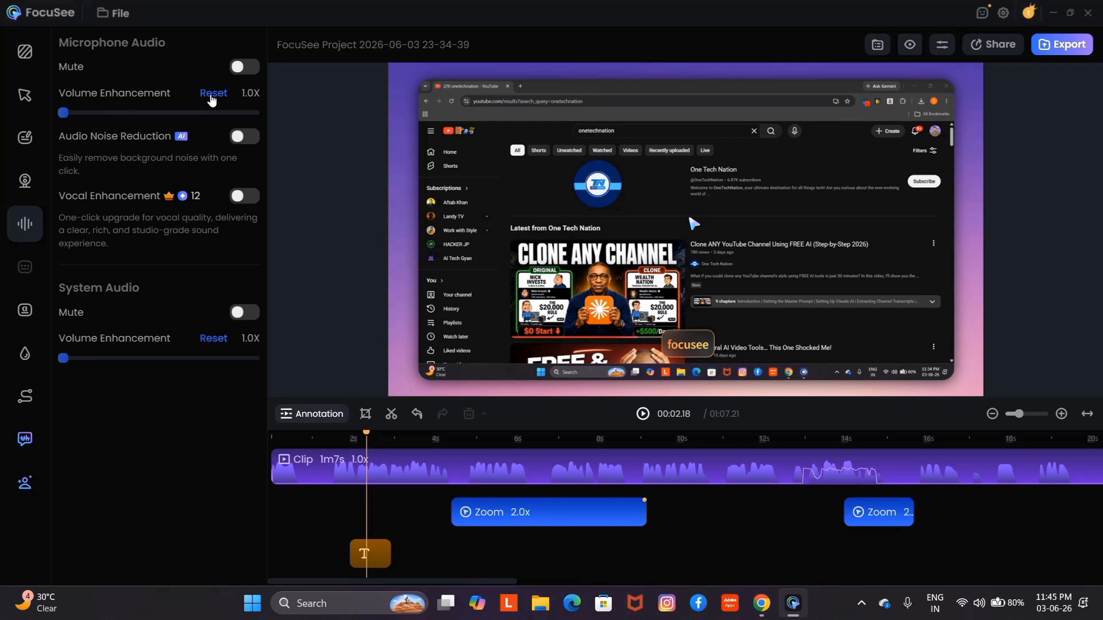
Try muting the microphone audio, and set its Volume Enhancement to 2.0X
left_click(242, 71)
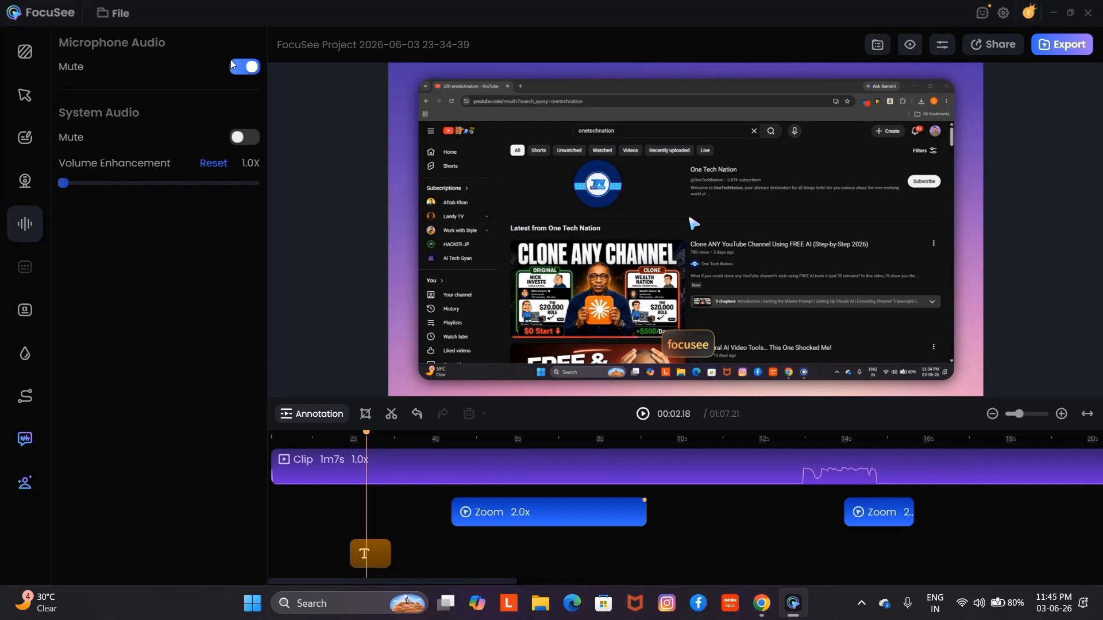
left_click(234, 66)
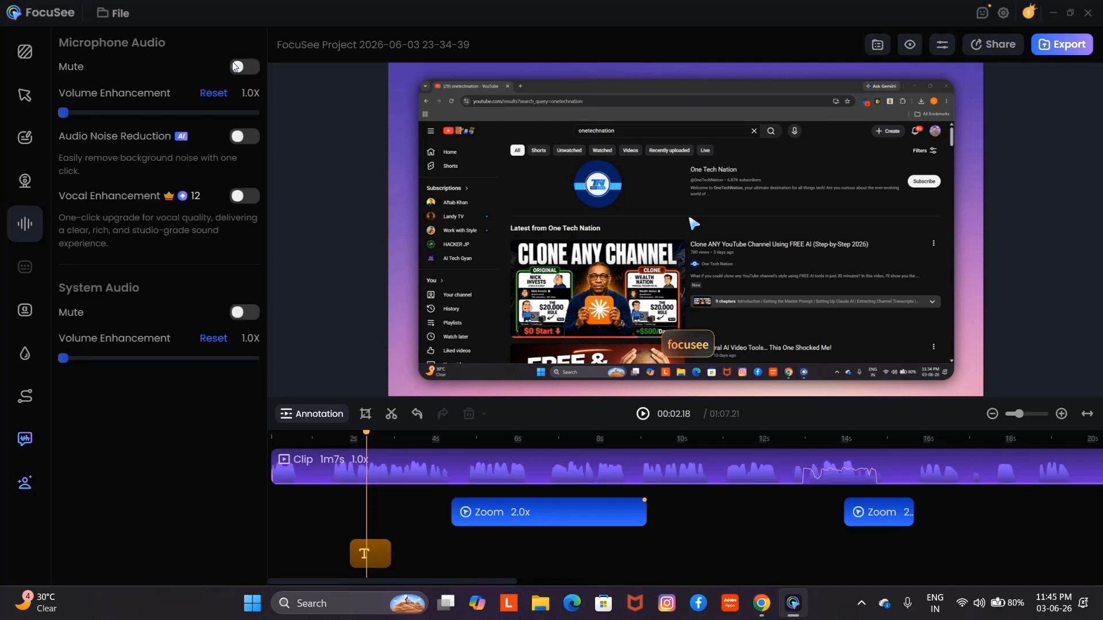
left_click(101, 113)
left_click_drag(241, 114, 160, 113)
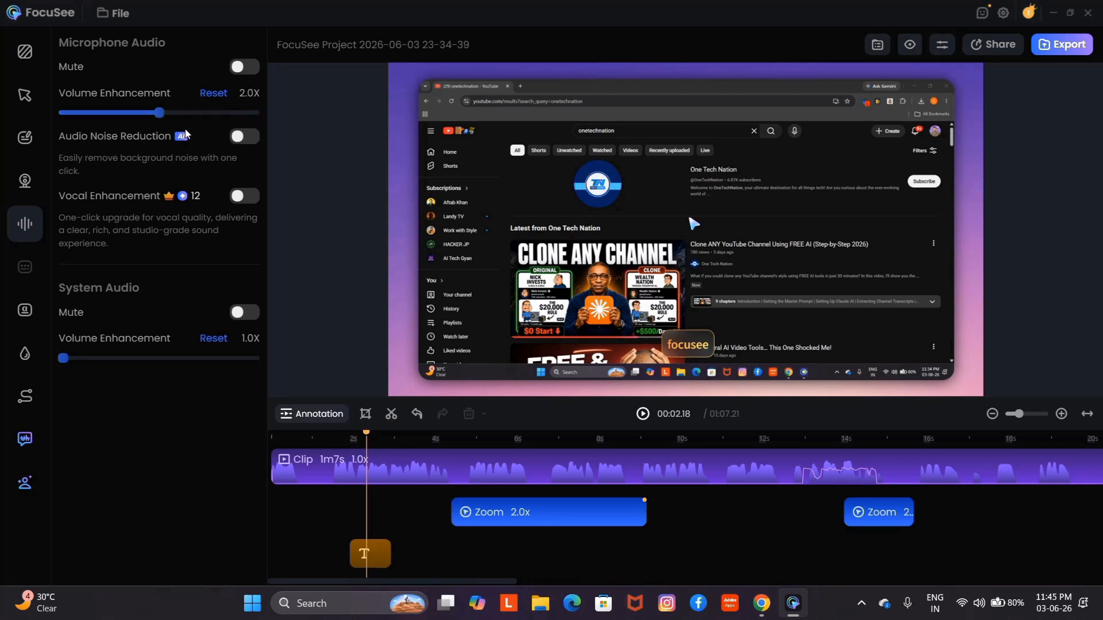
Apply AI Audio Noise Reduction to the microphone audio and play back the start of the recording
left_click(642, 413)
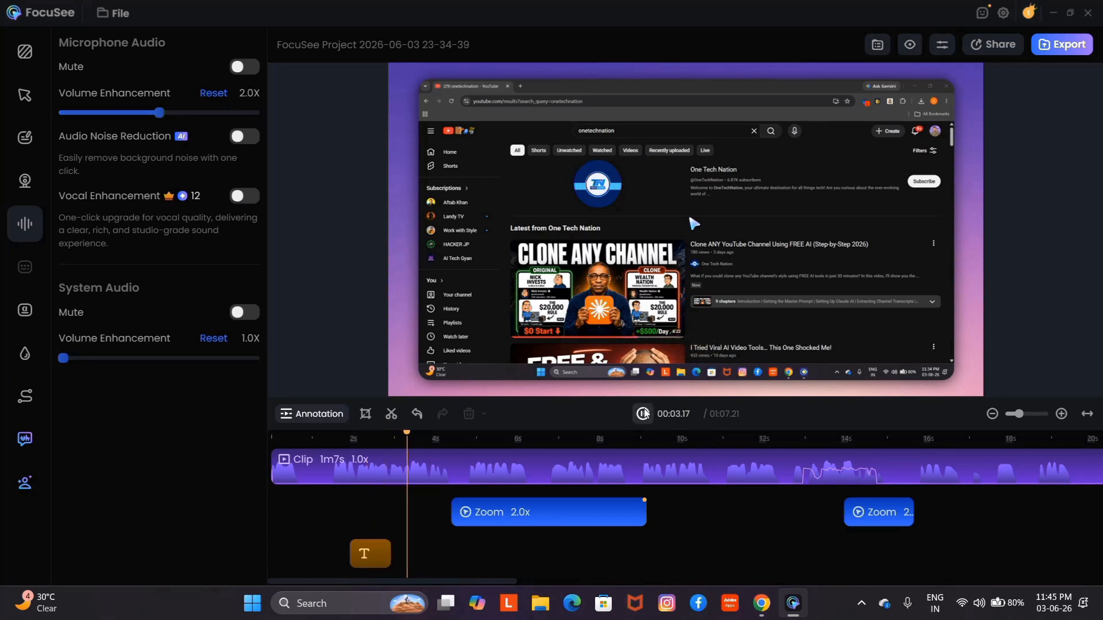
left_click(643, 413)
left_click(237, 137)
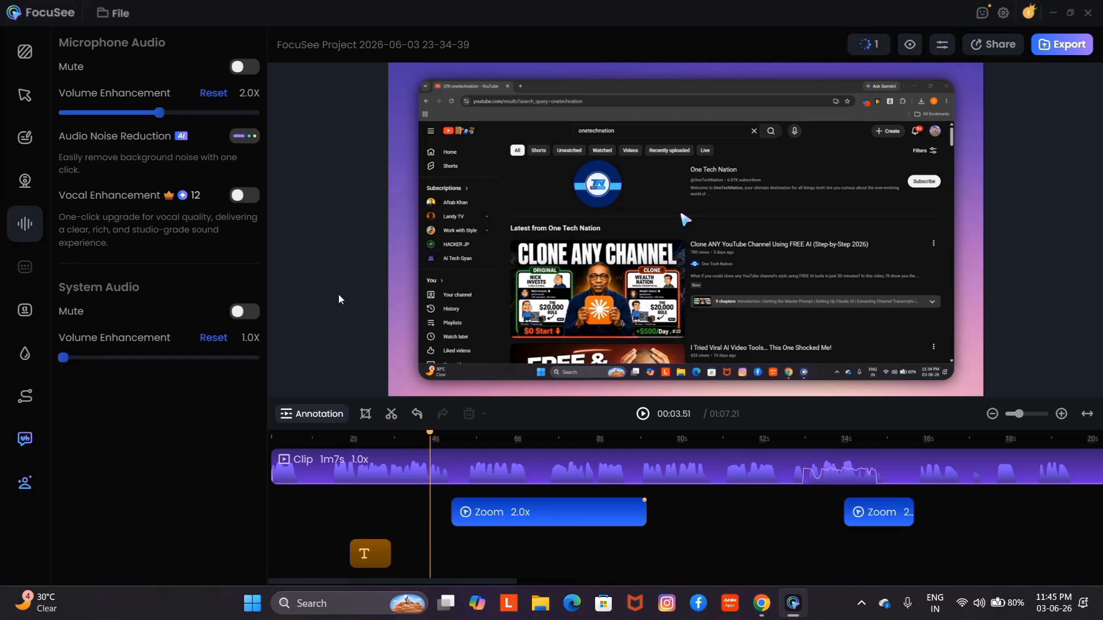
left_click(305, 443)
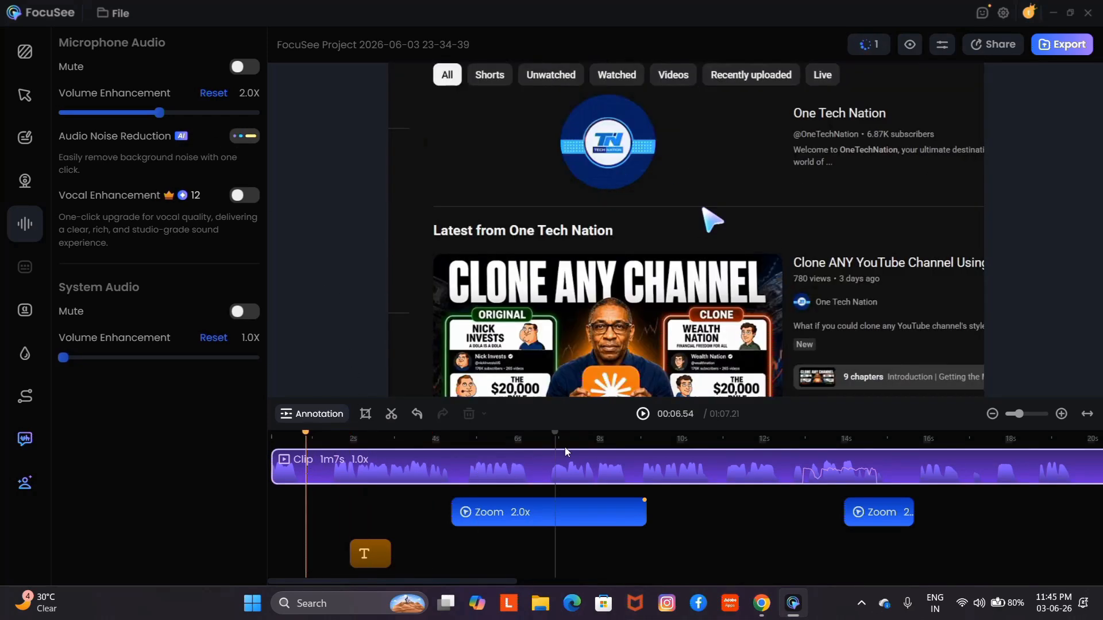
left_click(643, 414)
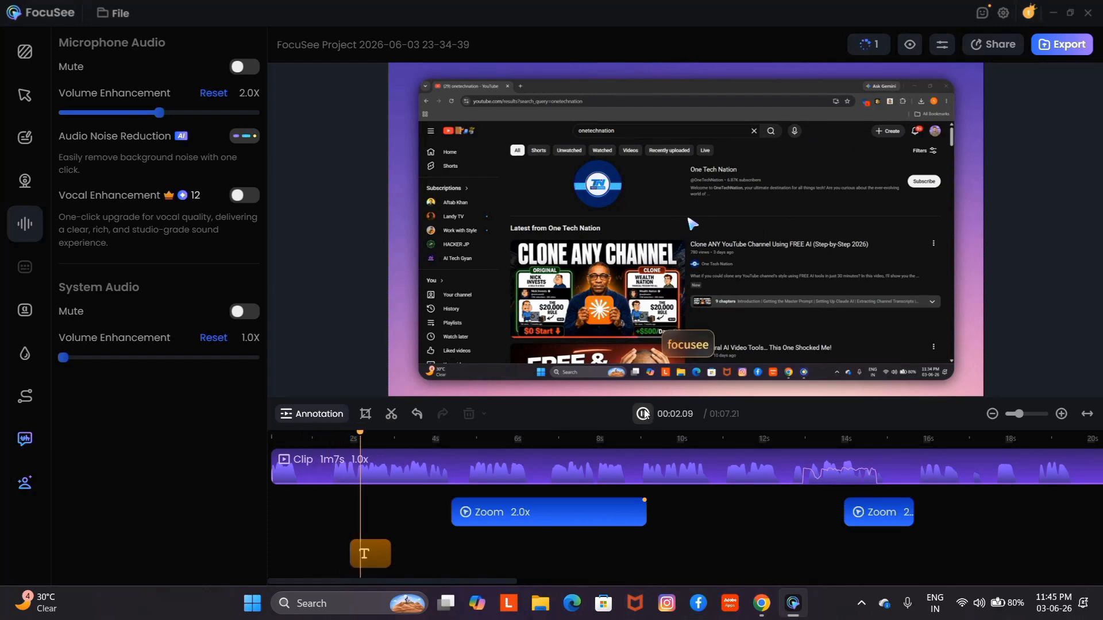
left_click(644, 413)
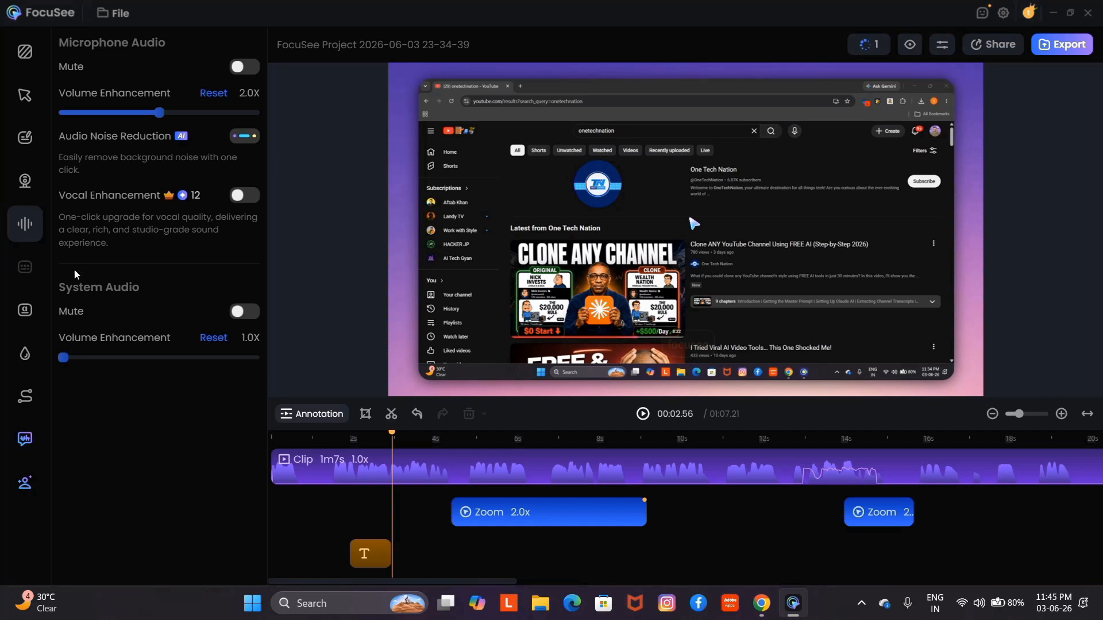
Enable Vocal Enhancement for the microphone audio and mute the system audio
left_click(245, 198)
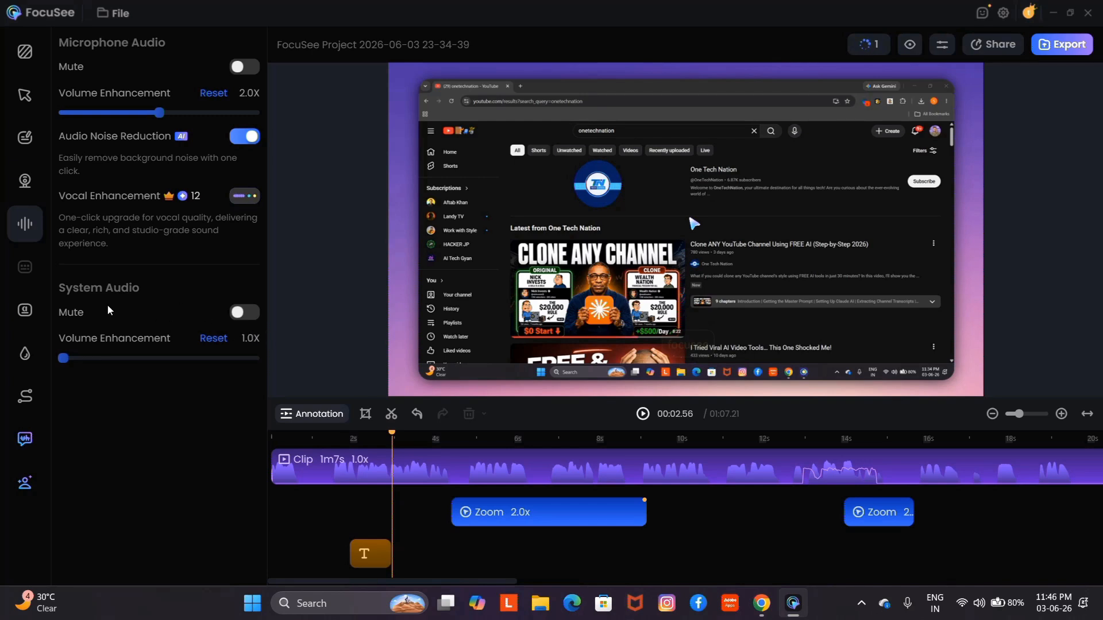
left_click(243, 310)
left_click(249, 315)
left_click(248, 315)
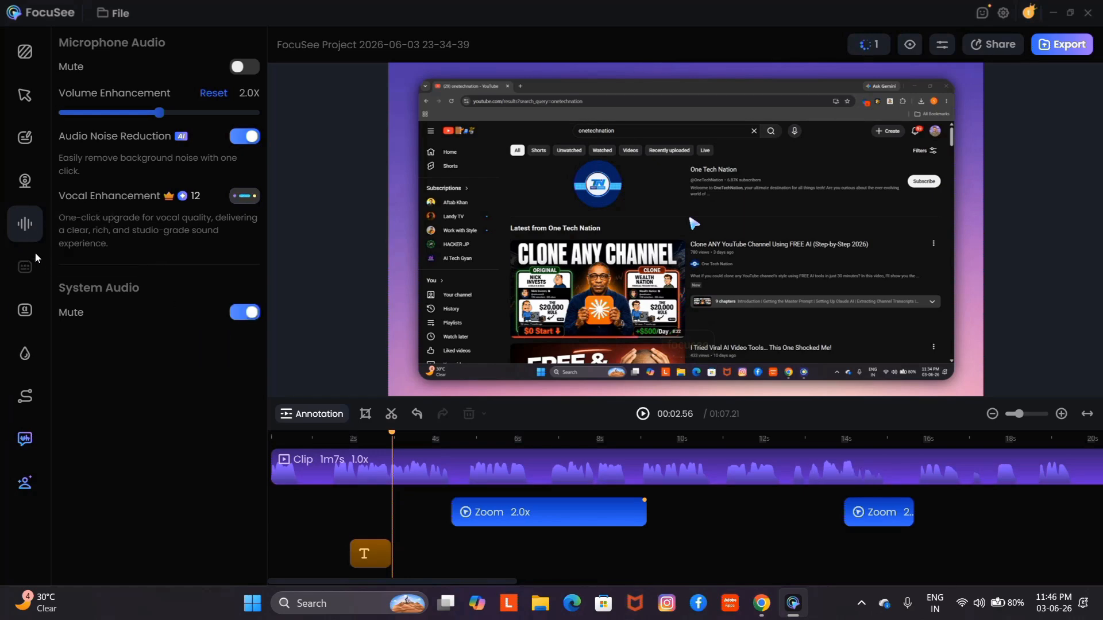
Look over the language model and watermark options, and set the Zoom & Pan movement type to Medium
left_click(20, 319)
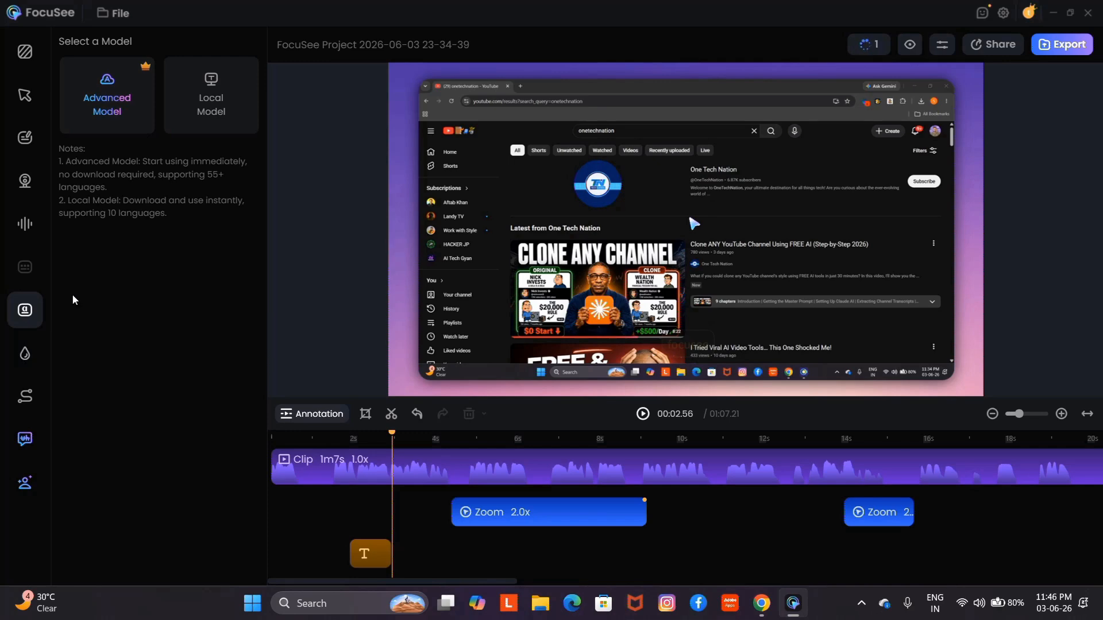
left_click(25, 354)
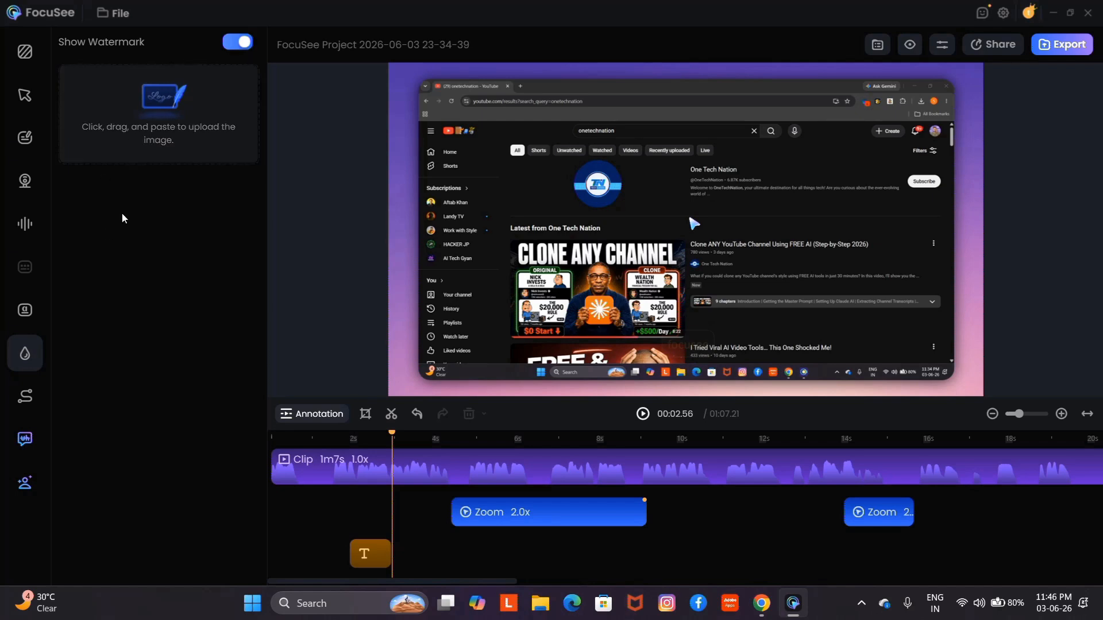
left_click(25, 404)
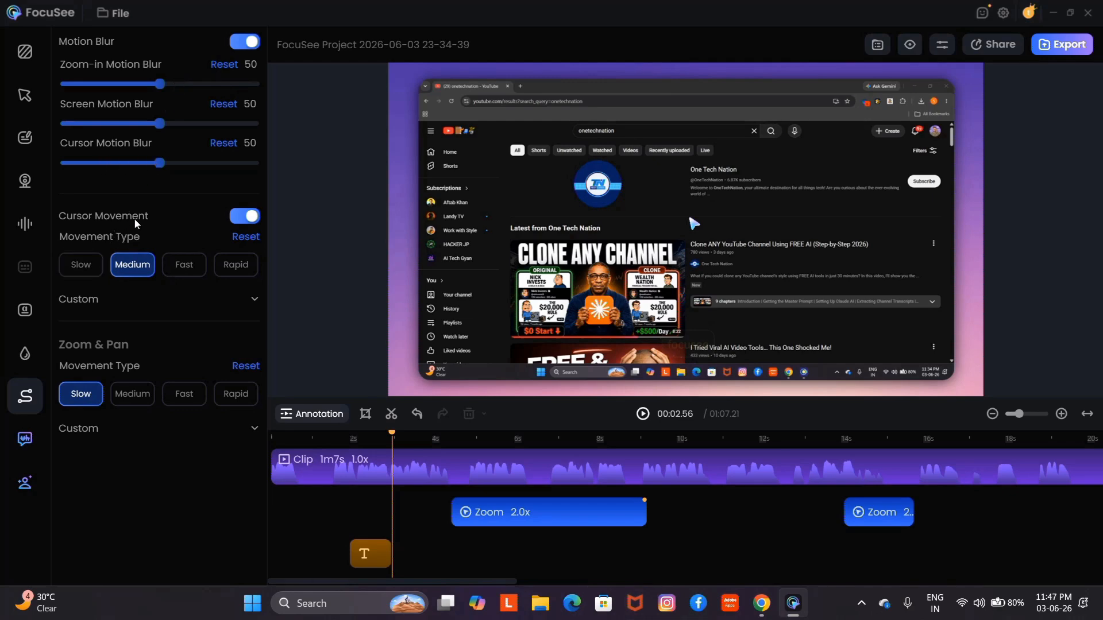
left_click(126, 401)
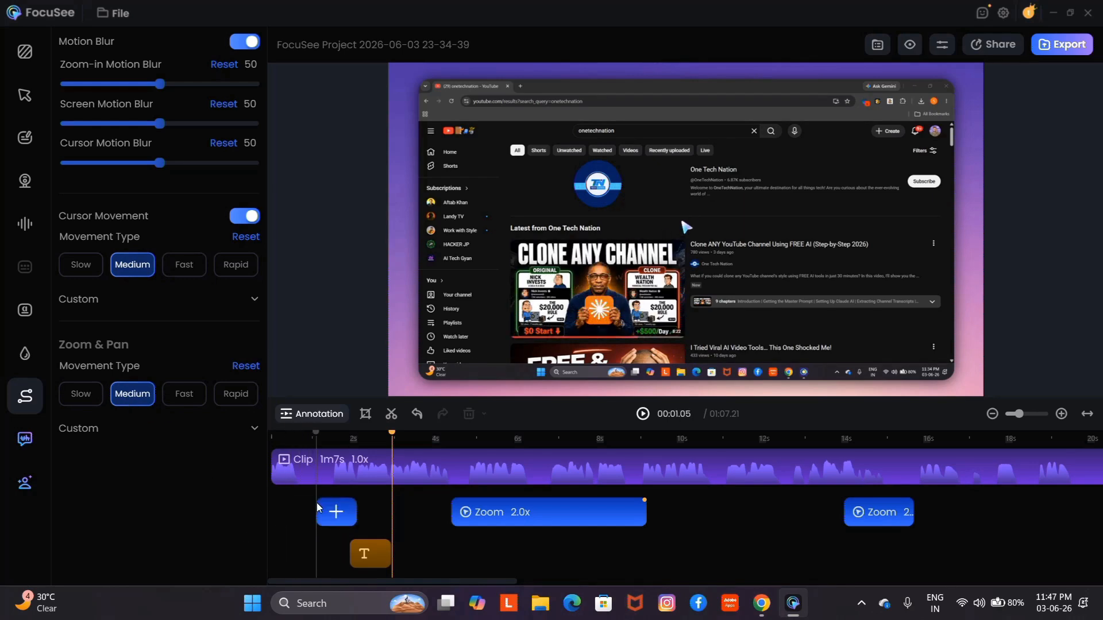
Add a zoom effect at about 1 second on the timeline and make it a 3D Motion with manual configuration
left_click(319, 506)
left_click(320, 506)
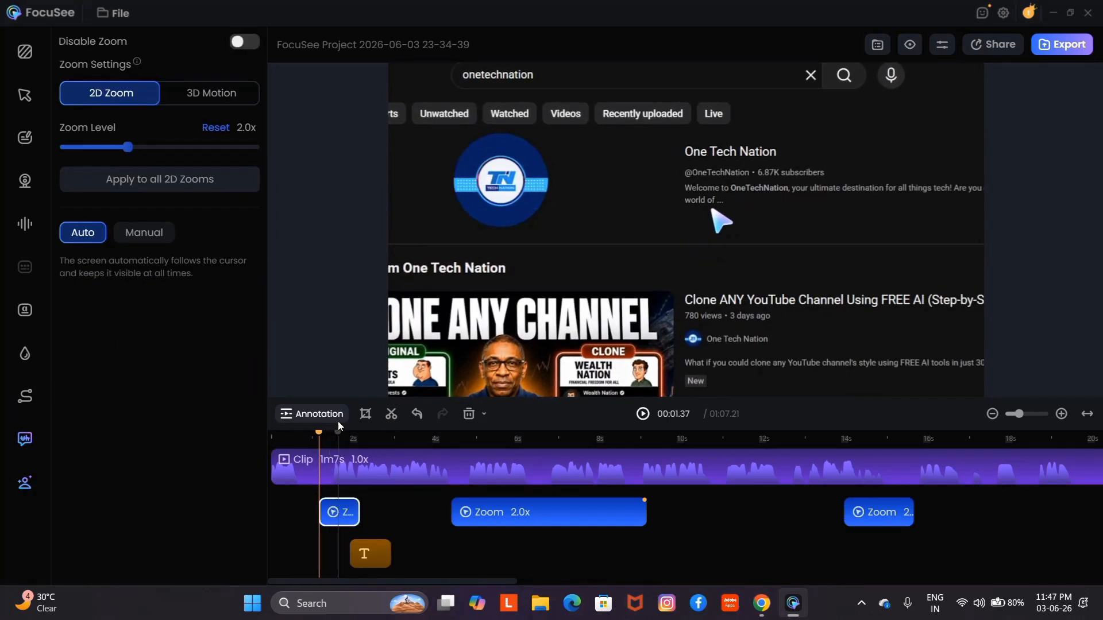
left_click(224, 94)
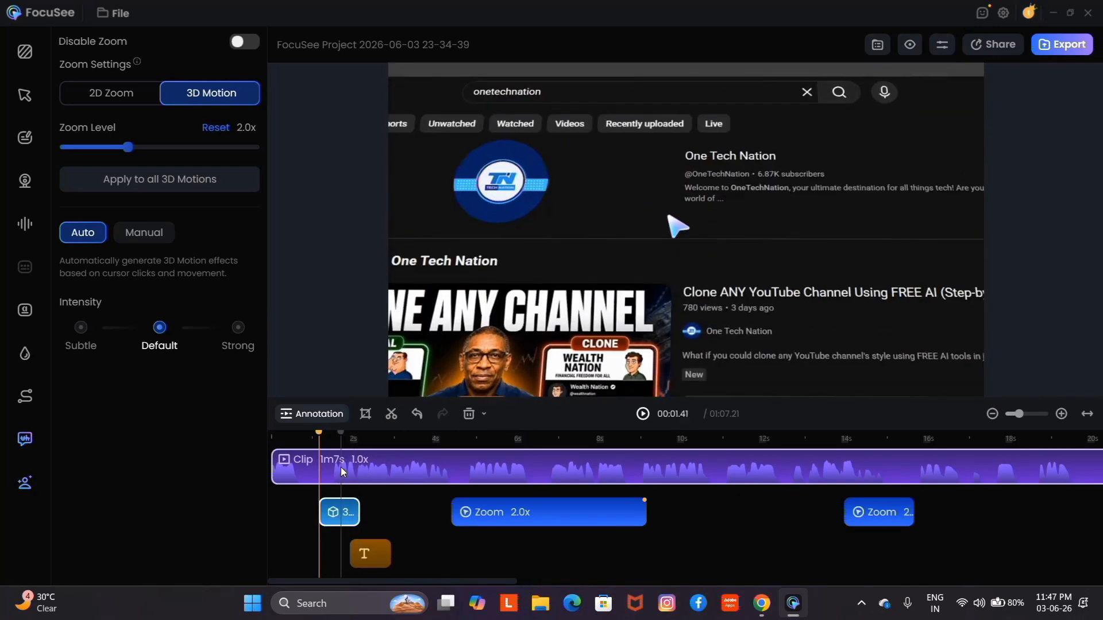
left_click(152, 236)
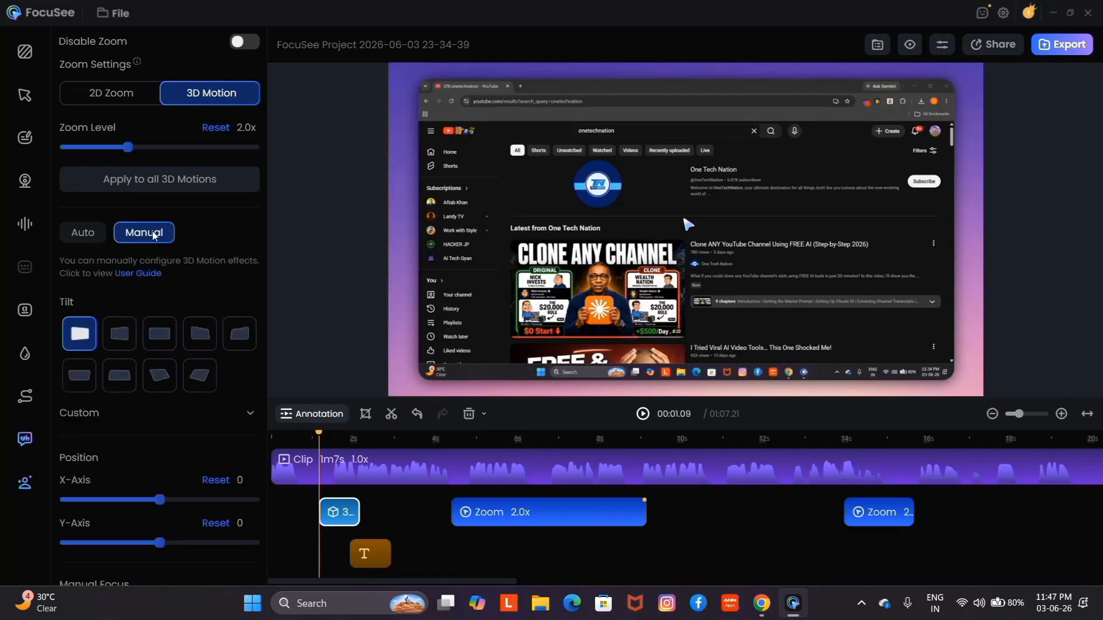
Try the different tilt presets on the new 3D Motion effect and apply the second preset
left_click(120, 335)
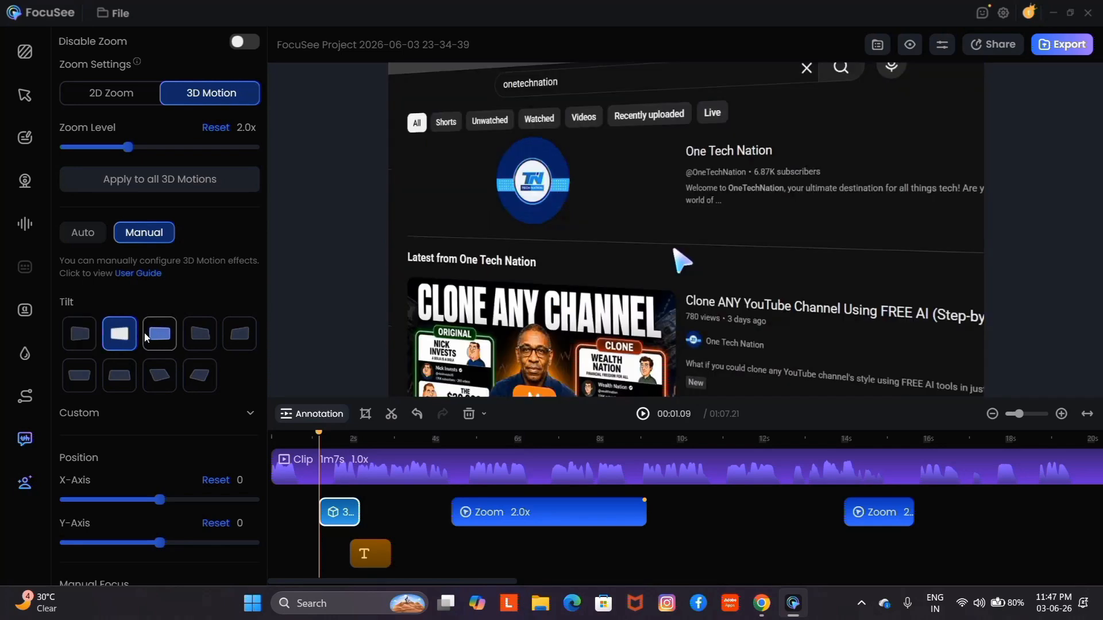
left_click(148, 338)
left_click(210, 346)
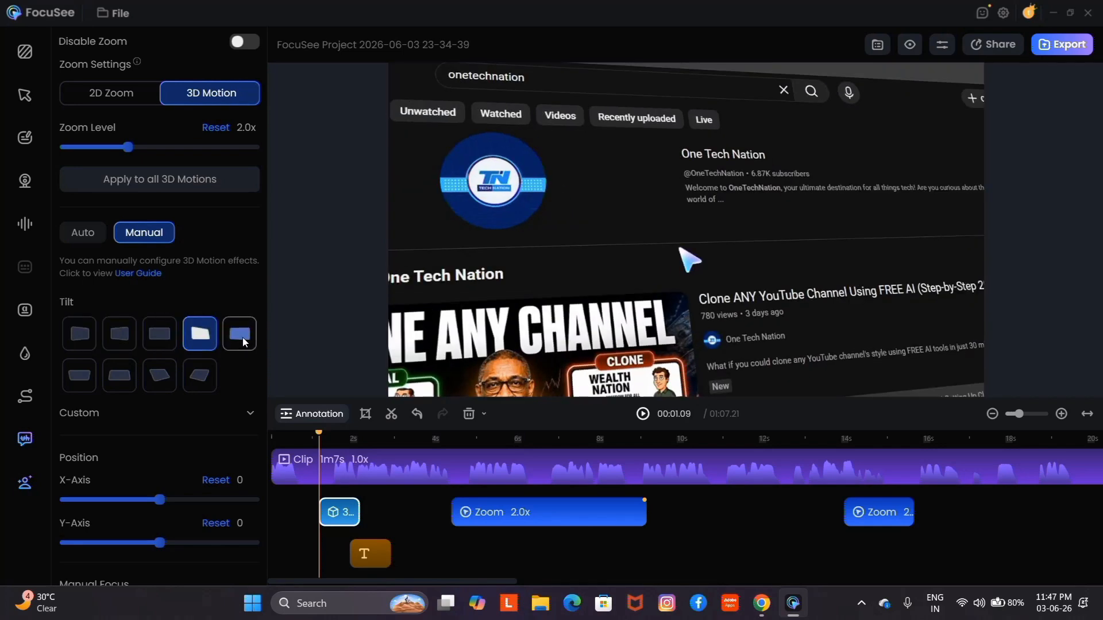
left_click(241, 338)
left_click(79, 375)
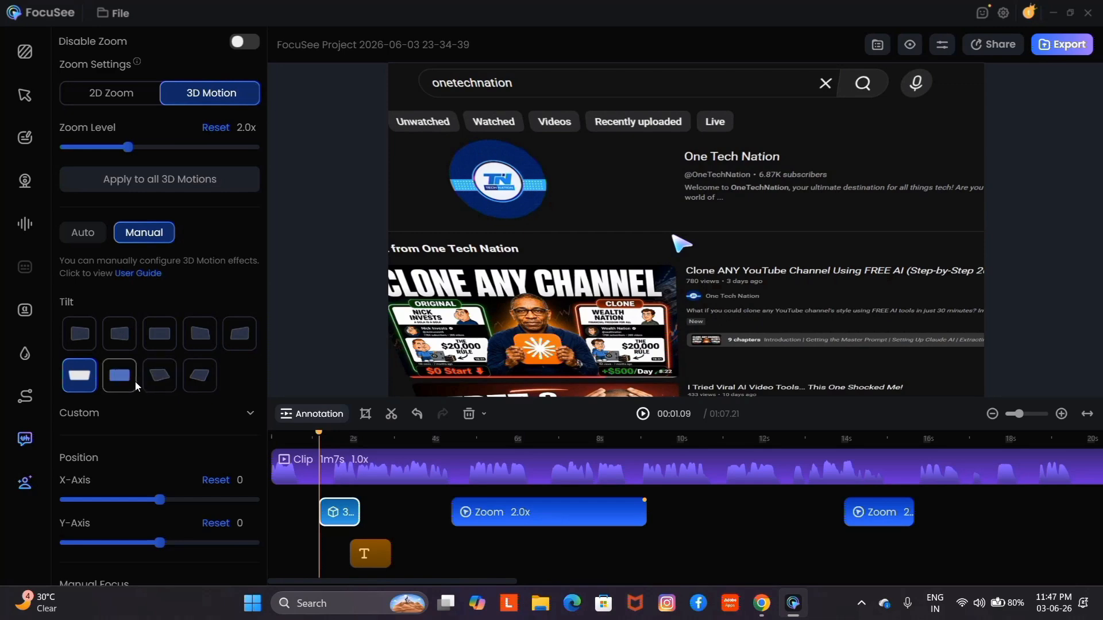
left_click(137, 379)
left_click(159, 382)
left_click(191, 387)
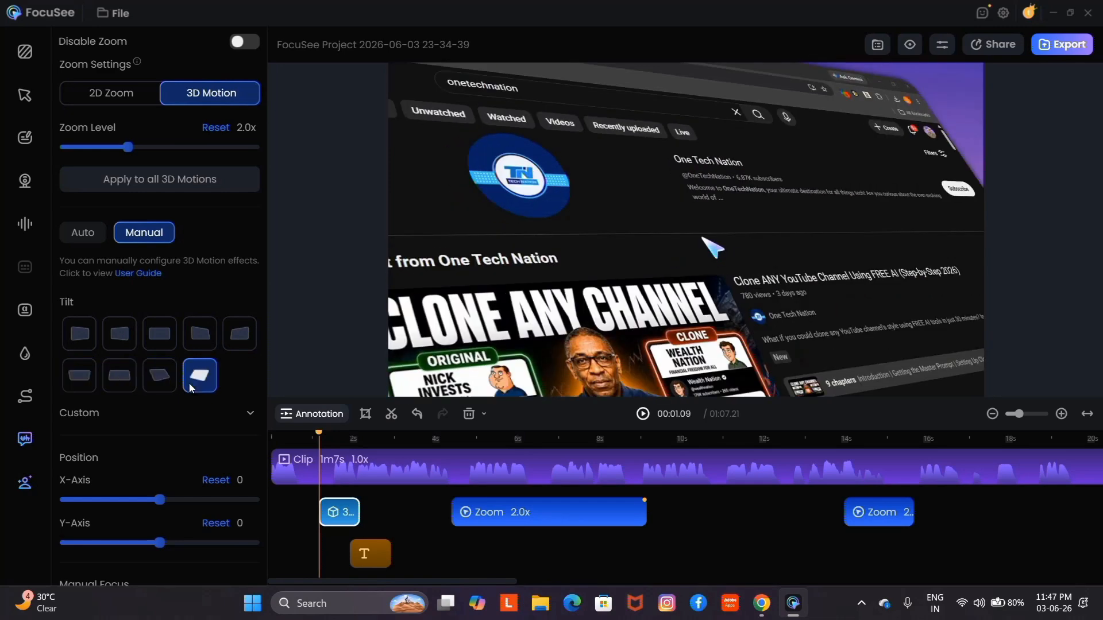
left_click(120, 336)
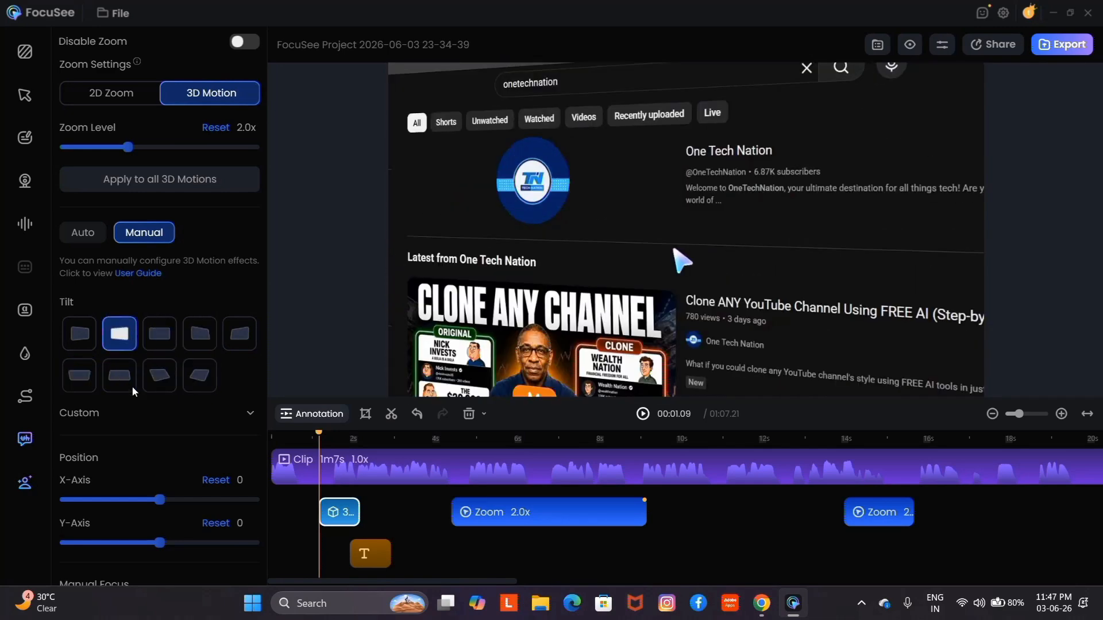
Set the 3D Motion's position to X-axis 2 and Y-axis -5, with the manual focus at X 29% and Y 100%
scroll(164, 485, "down", 3)
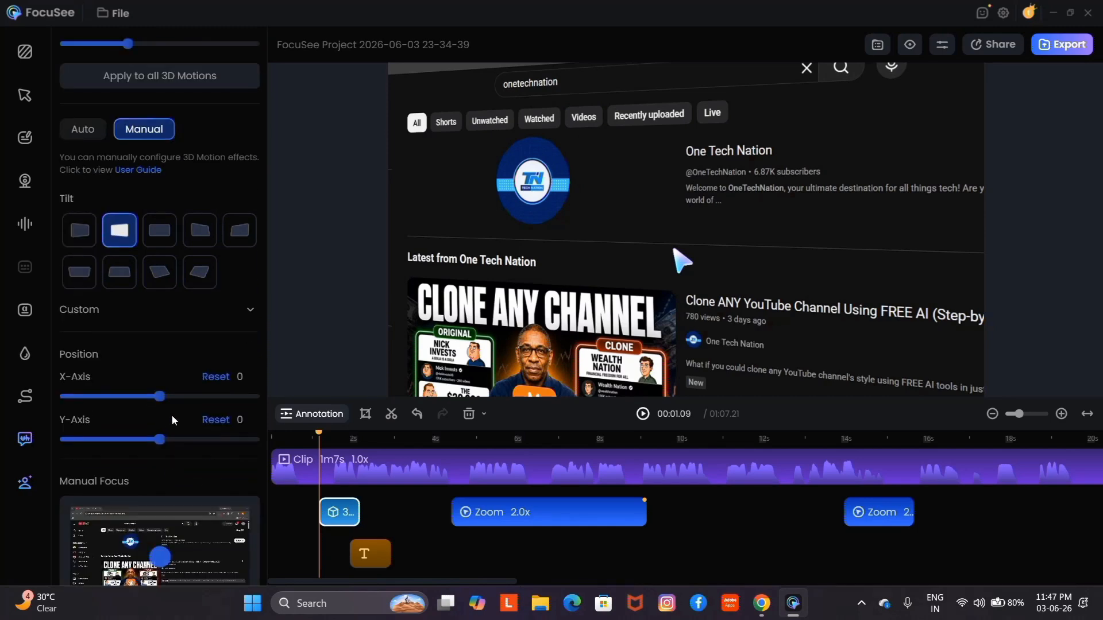
left_click_drag(161, 396, 165, 396)
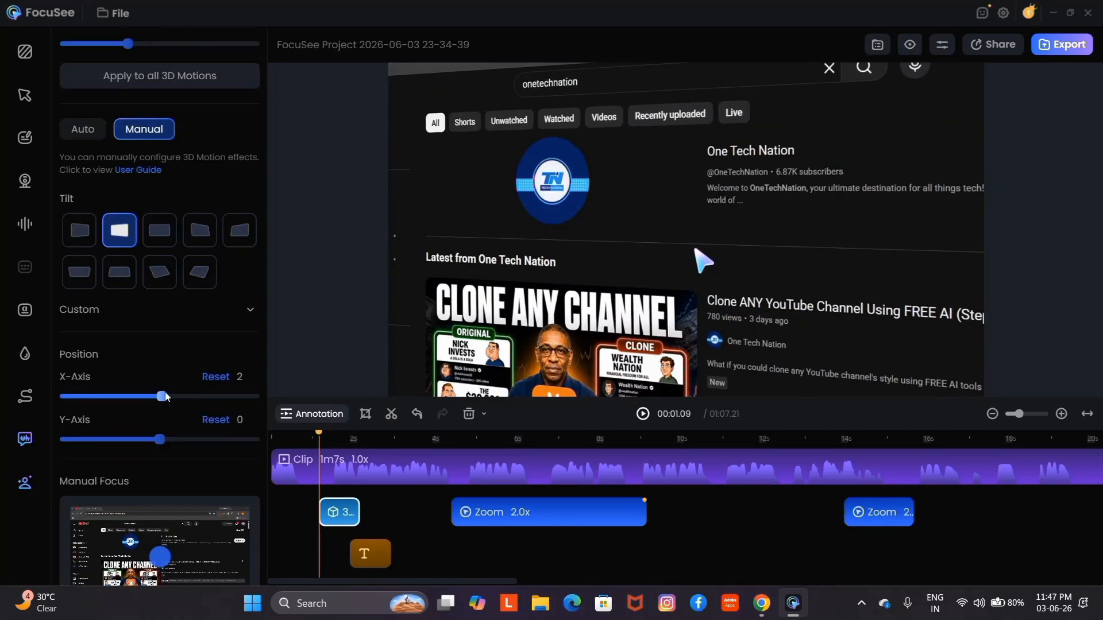
left_click_drag(159, 439, 123, 539)
scroll(157, 465, "down", 2)
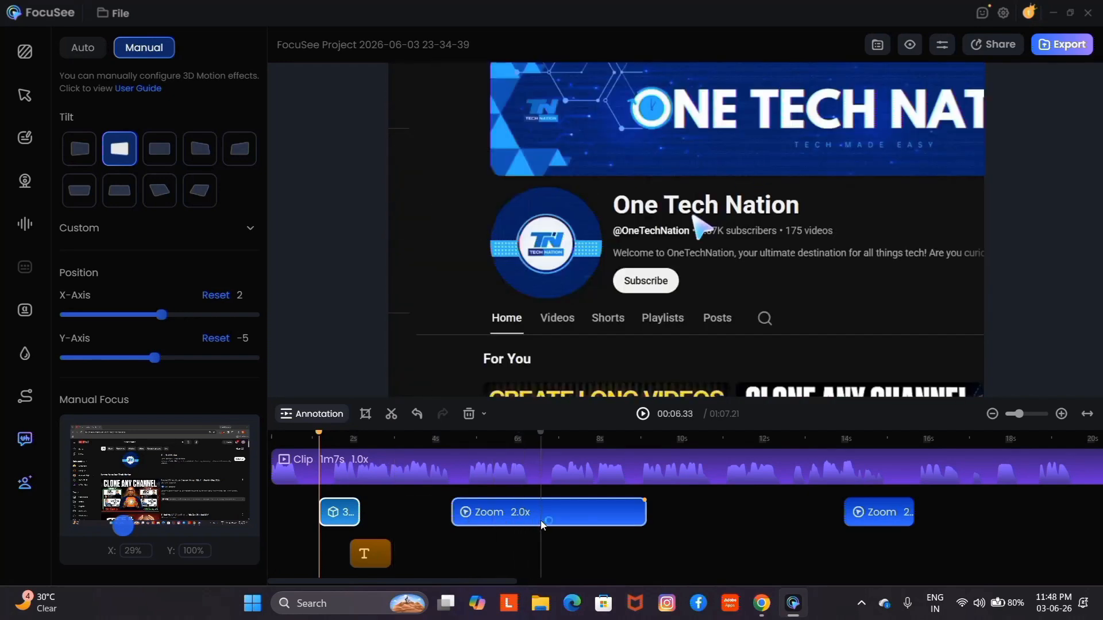
Add a circular shape annotation at about 4 seconds and place it around the One Tech Nation channel logo
left_click(443, 531)
left_click(229, 229)
left_click_drag(740, 221, 591, 130)
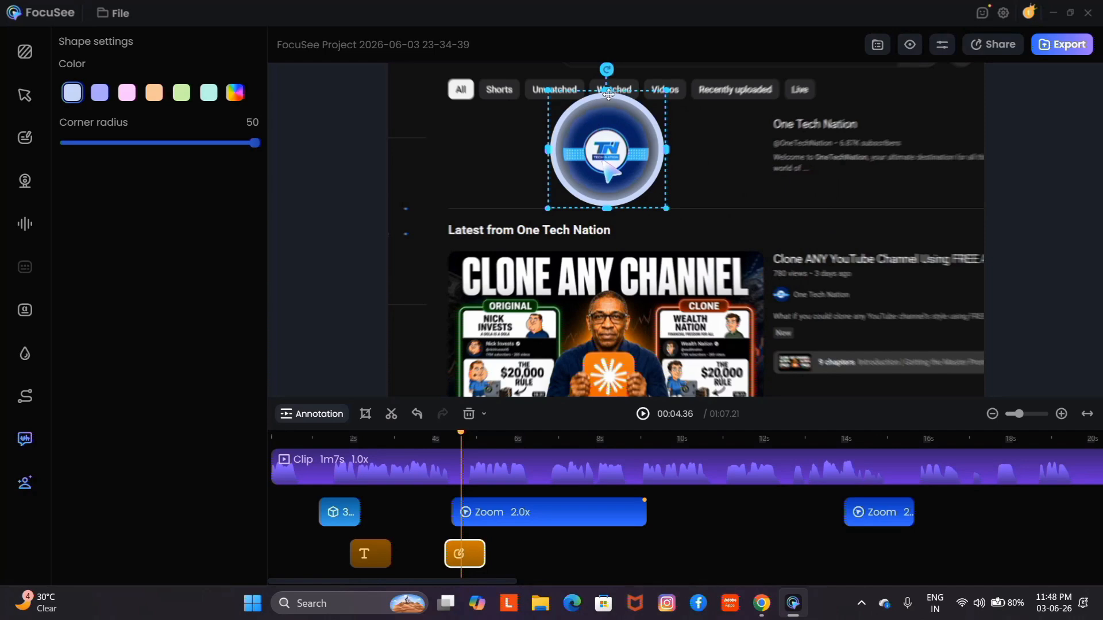
Resize the circular shape annotation so that it fits closely around the One Tech Nation channel logo
left_click_drag(607, 92, 607, 98)
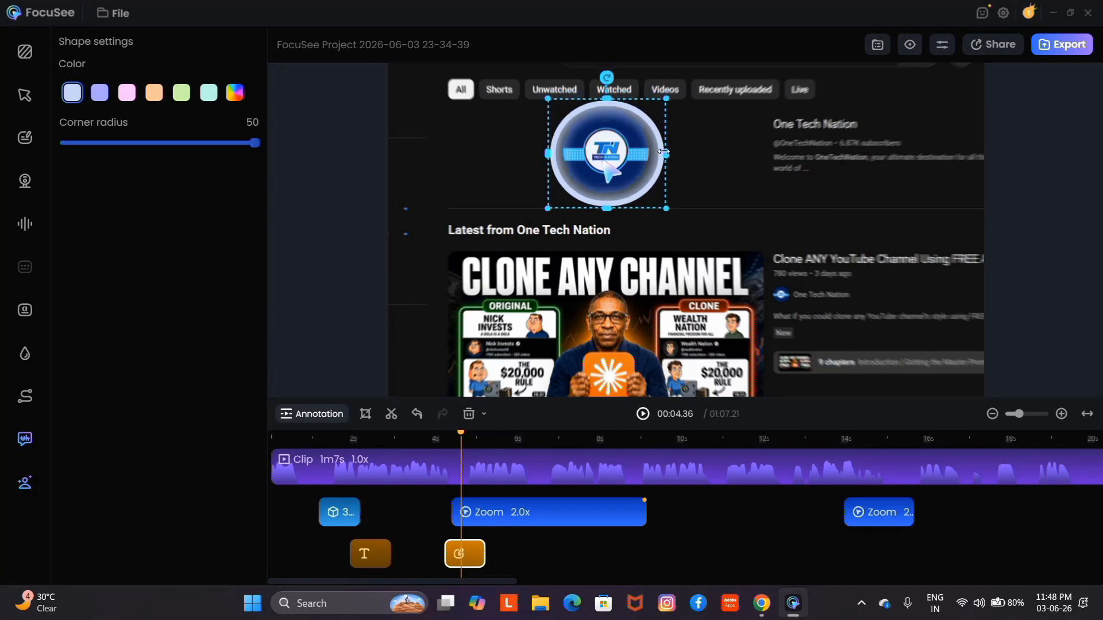
left_click_drag(665, 153, 639, 153)
left_click_drag(546, 155, 560, 154)
left_click_drag(601, 205, 604, 201)
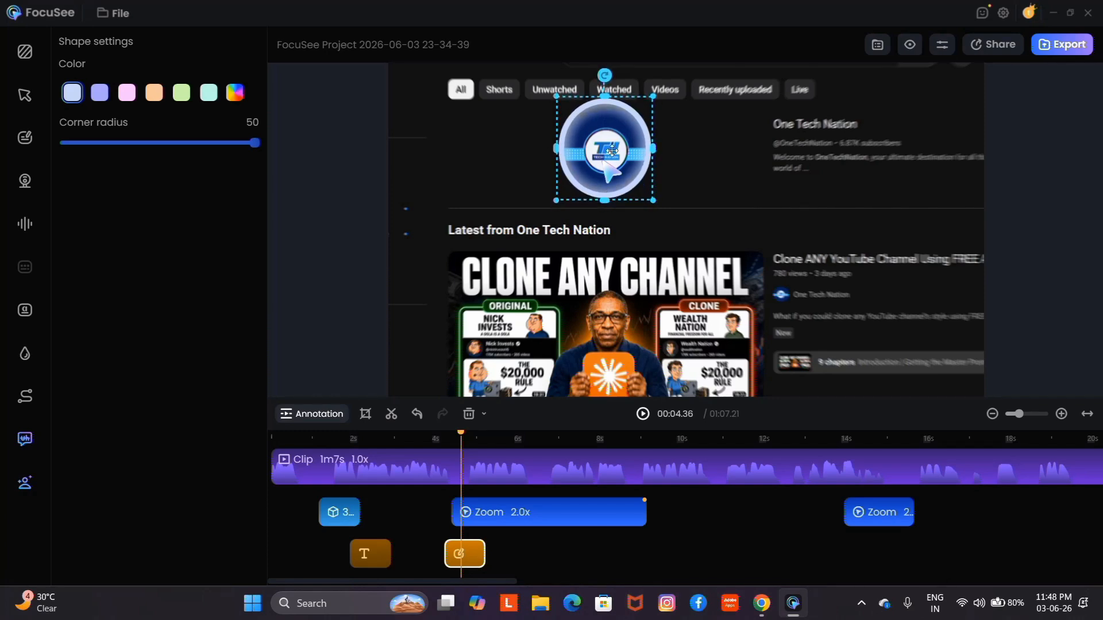
left_click_drag(604, 101, 604, 107)
left_click(716, 176)
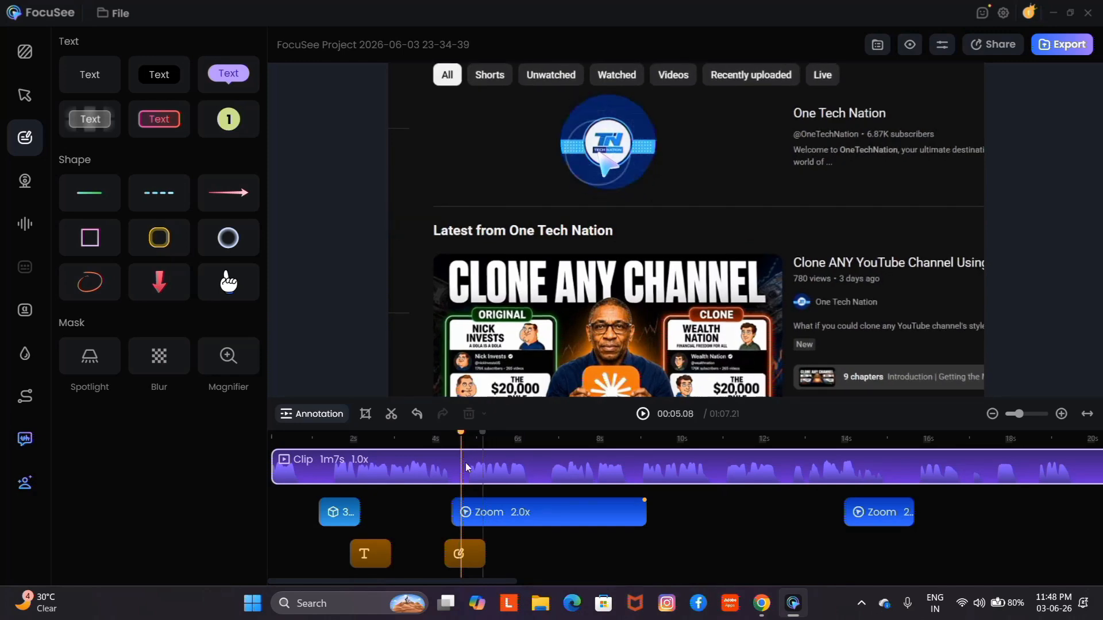
Add a Spotlight mask, move it to about 8 seconds on the timeline and place it over the first "For You" video thumbnail
left_click(102, 345)
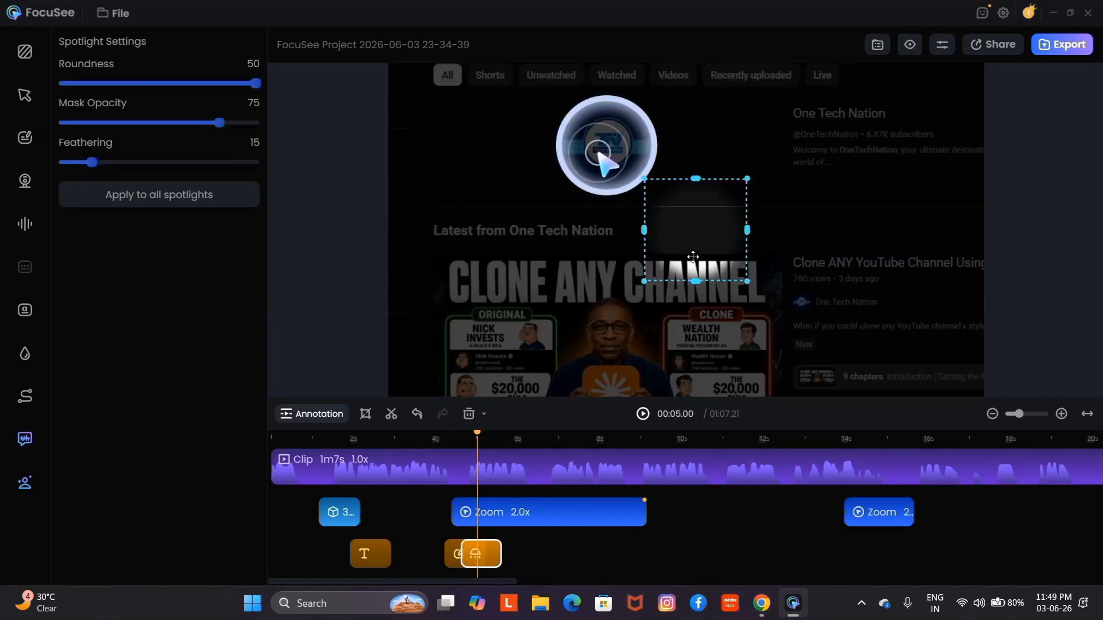
left_click_drag(693, 257, 599, 318)
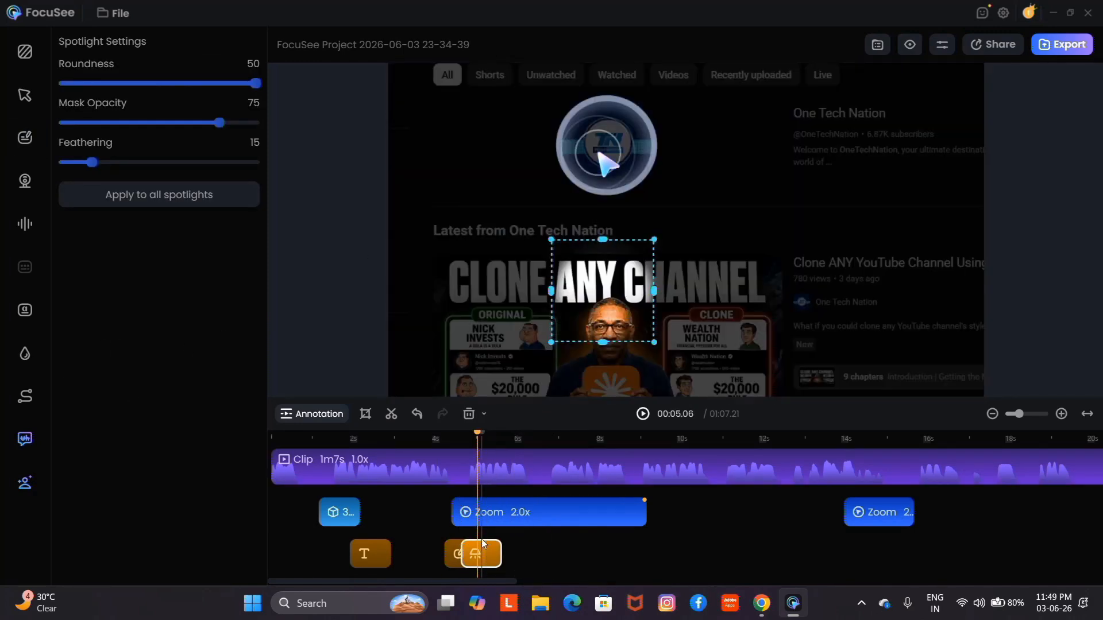
left_click_drag(481, 539, 591, 542)
left_click_drag(699, 193, 638, 279)
left_click(675, 278)
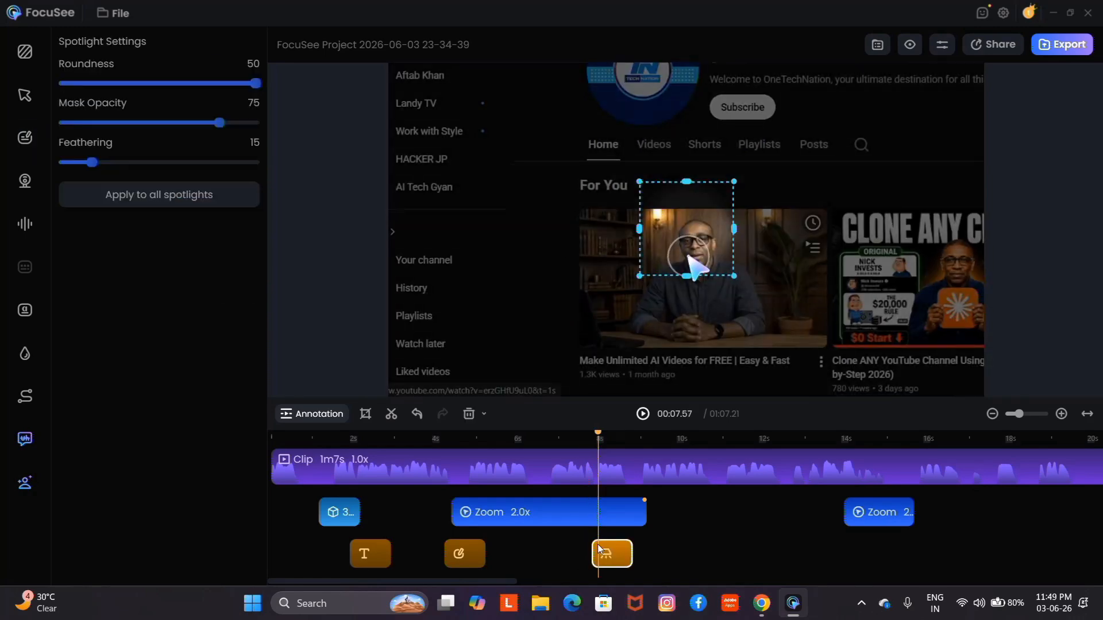
Extend the spotlight's start to about 7.4 seconds and resize its area to cover the "Make Unlimited AI Videos for FREE" thumbnail
mouse_move(597, 544)
left_mouse_down()
mouse_move(553, 539)
mouse_move(586, 540)
left_mouse_up()
left_click_drag(682, 279, 682, 354)
left_click_drag(688, 190, 688, 219)
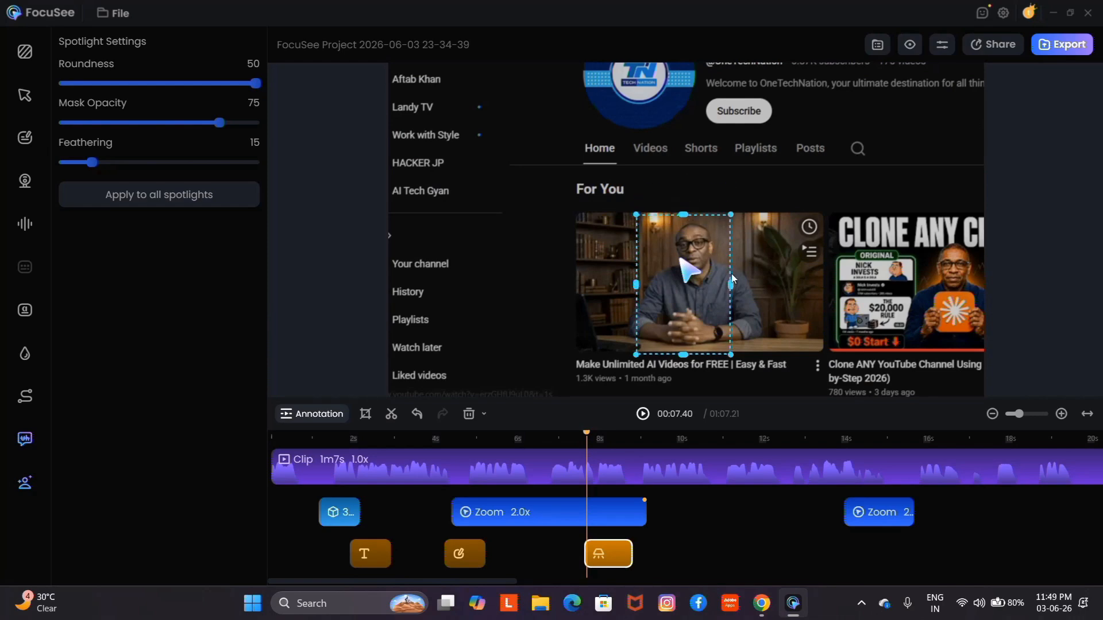
left_click_drag(733, 279, 811, 281)
left_click_drag(639, 288, 592, 285)
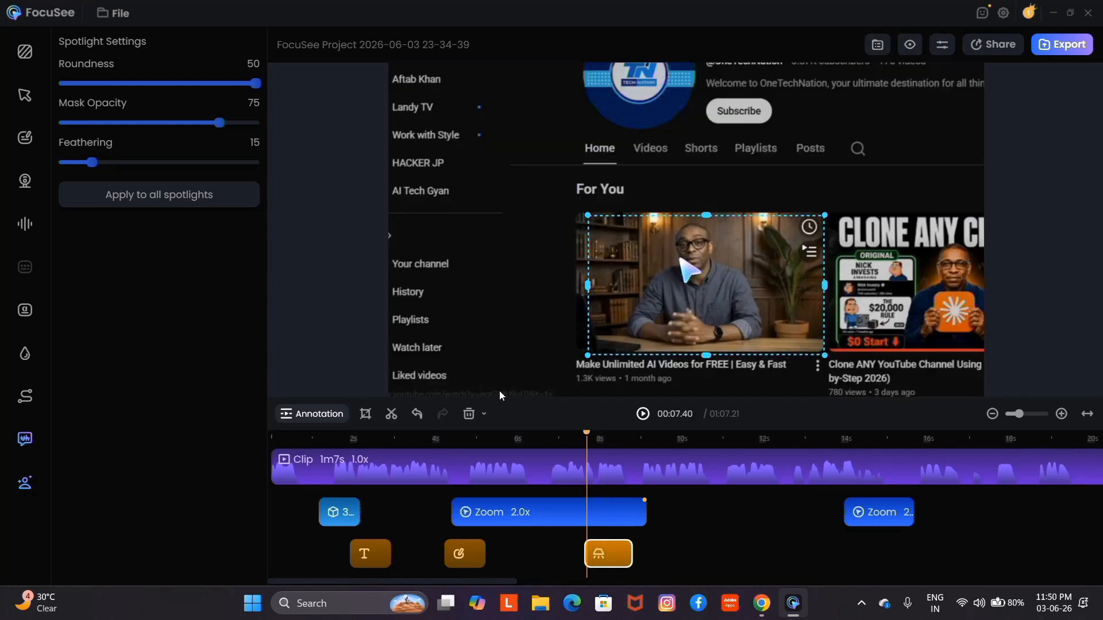
Set the spotlight's roundness to 0, mask opacity to 90 and feathering to 0
left_click_drag(255, 83, 12, 89)
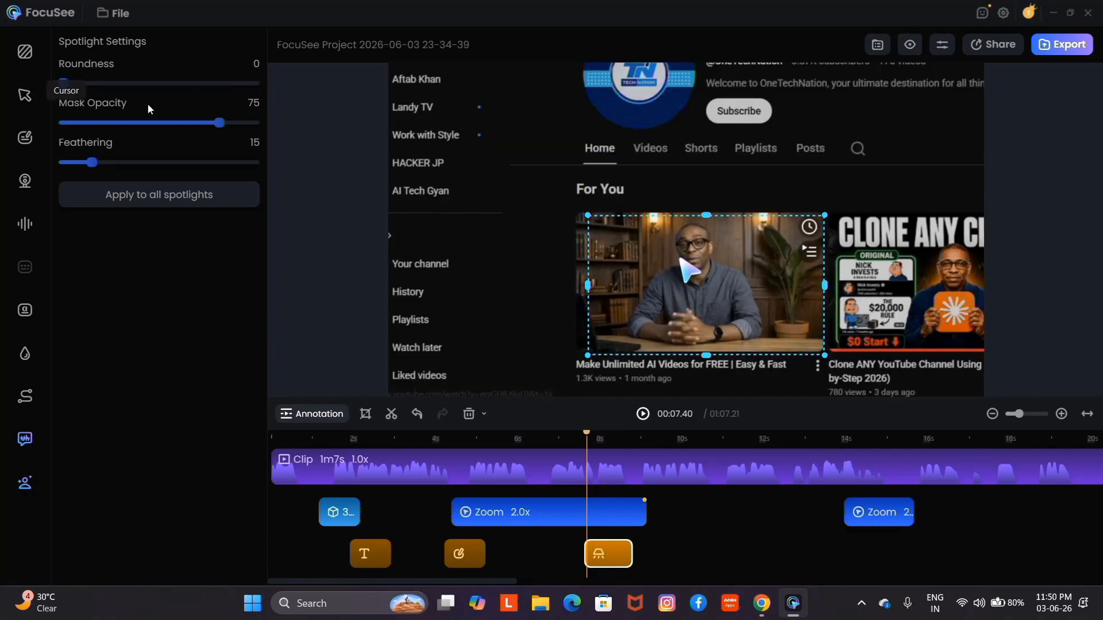
left_click_drag(220, 123, 259, 122)
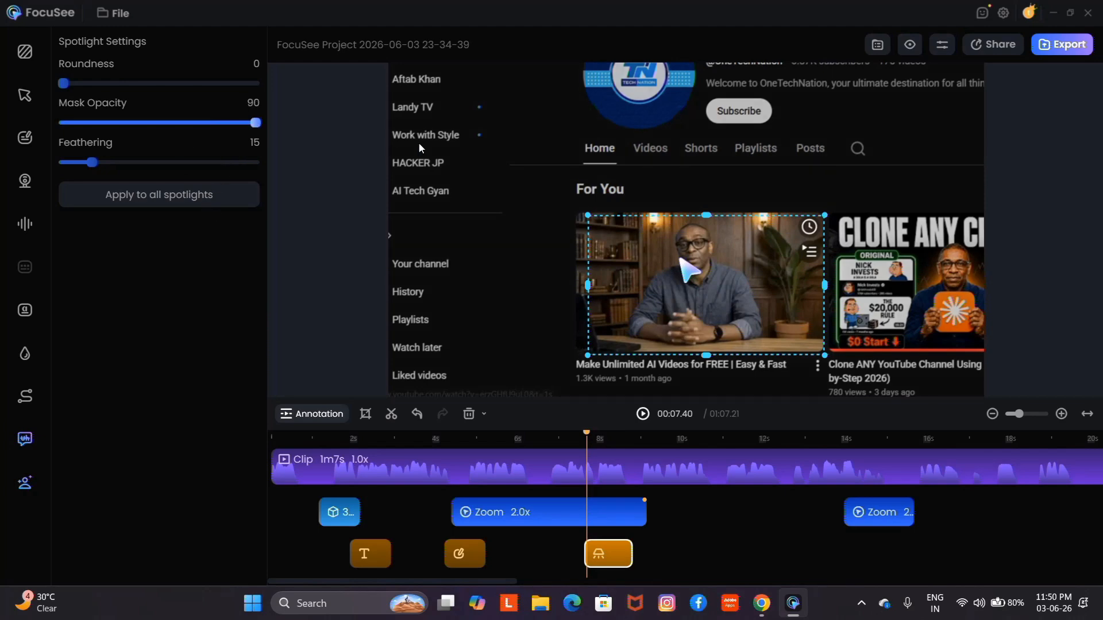
left_click(594, 545)
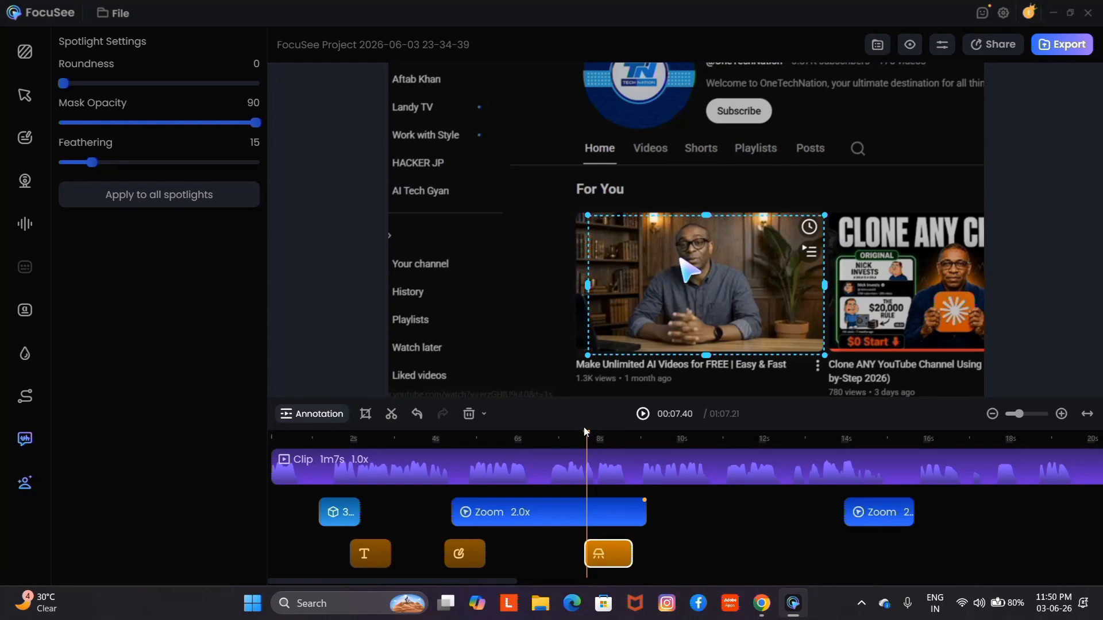
left_click(601, 435)
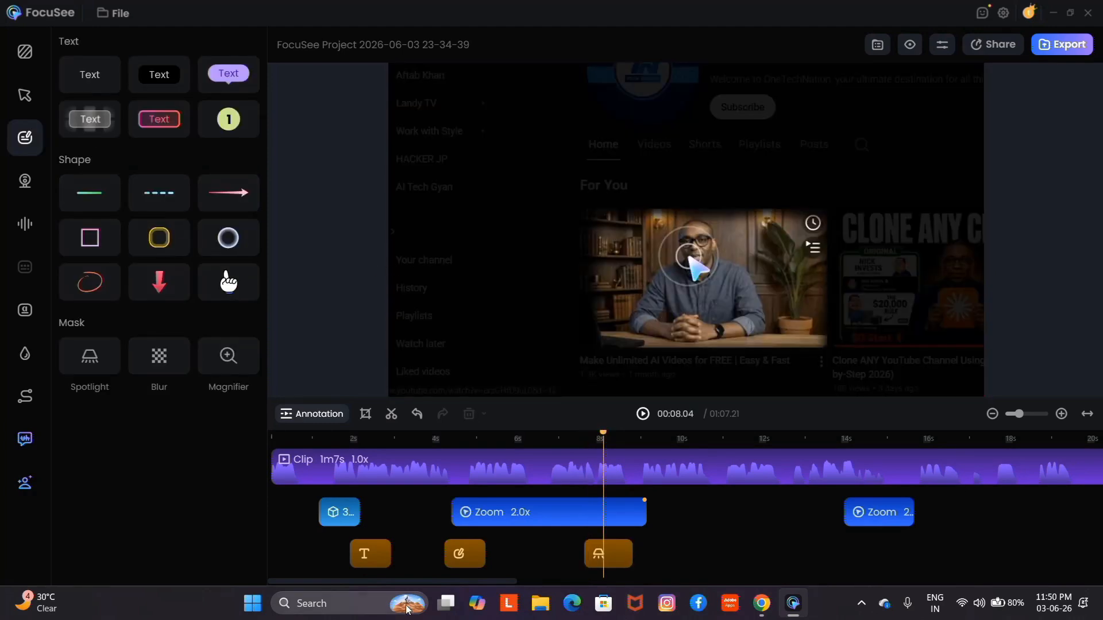
left_click(617, 553)
left_click_drag(92, 164, 63, 163)
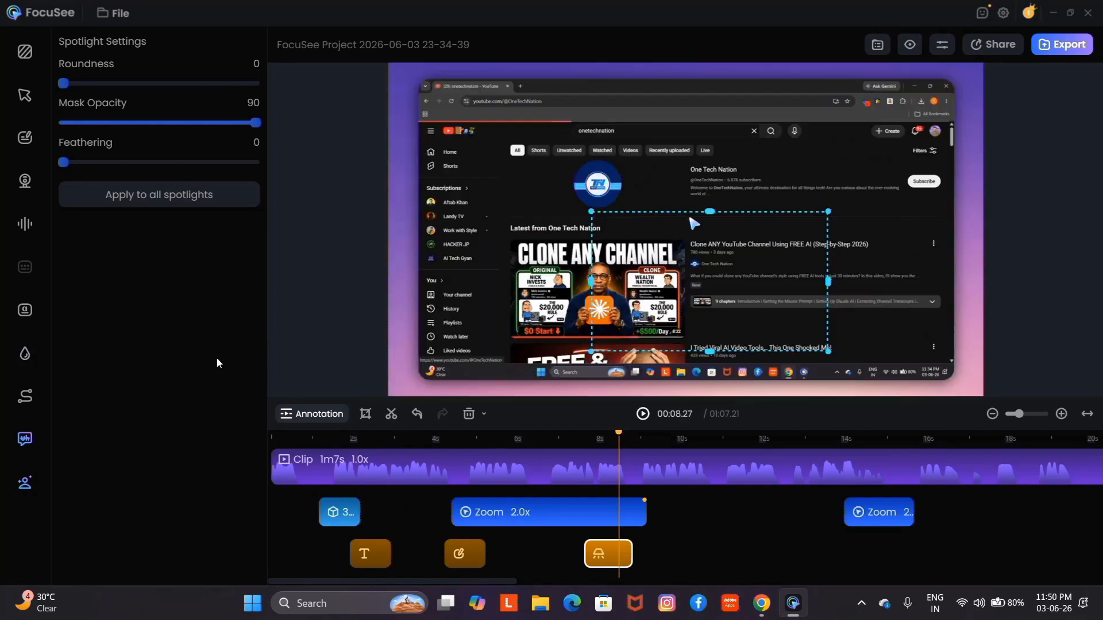
Add a Blur mask and move it to about 10 seconds on the timeline
left_click(25, 95)
left_click(24, 138)
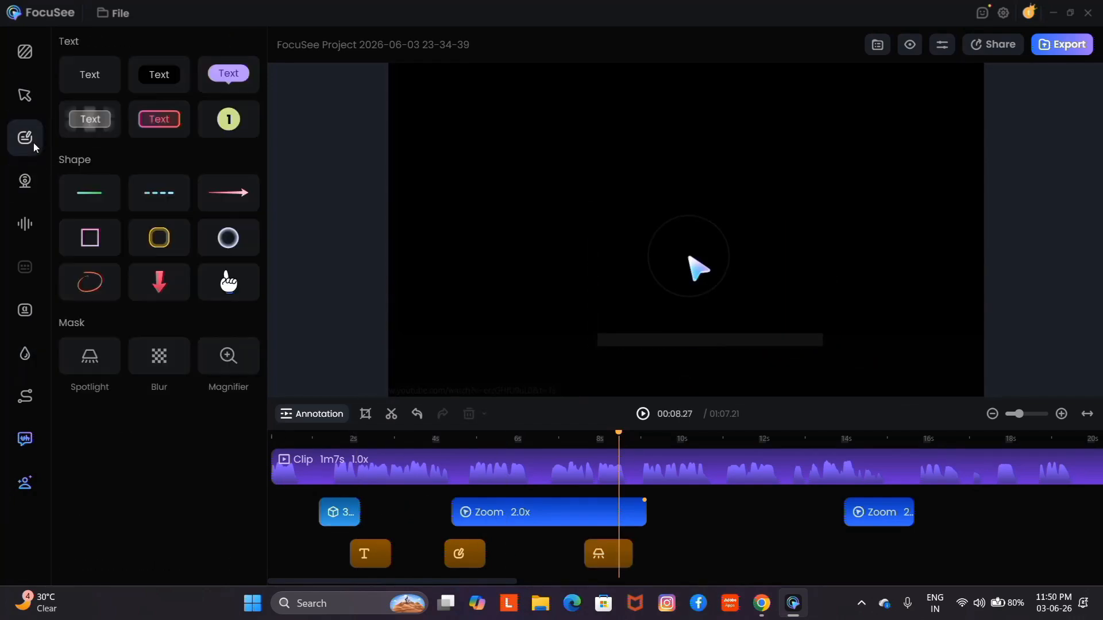
left_click(174, 364)
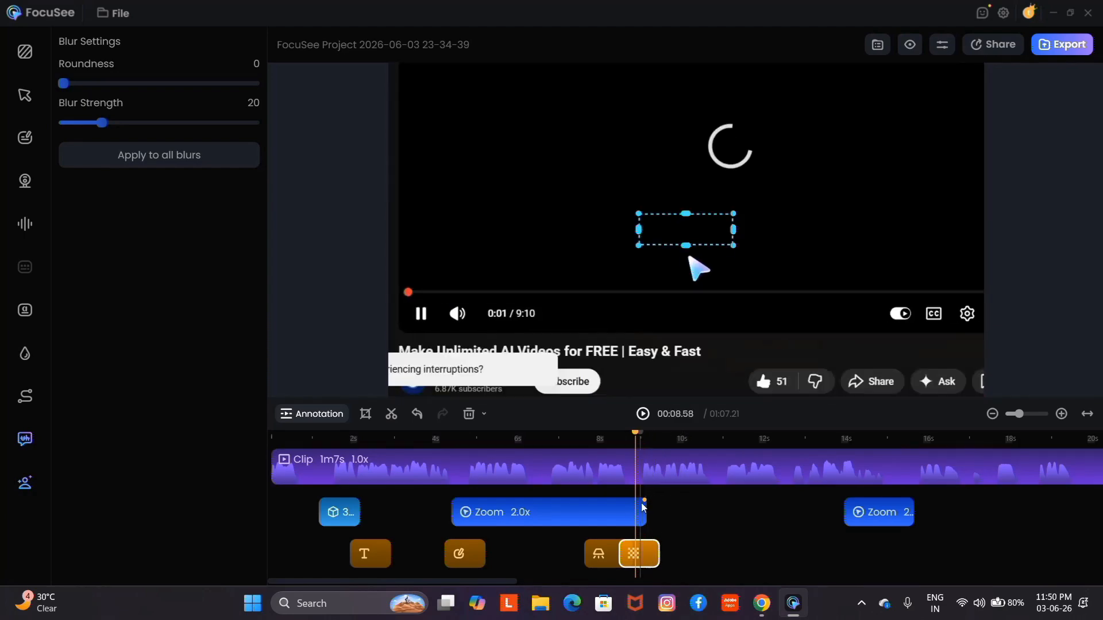
left_click_drag(639, 553, 699, 553)
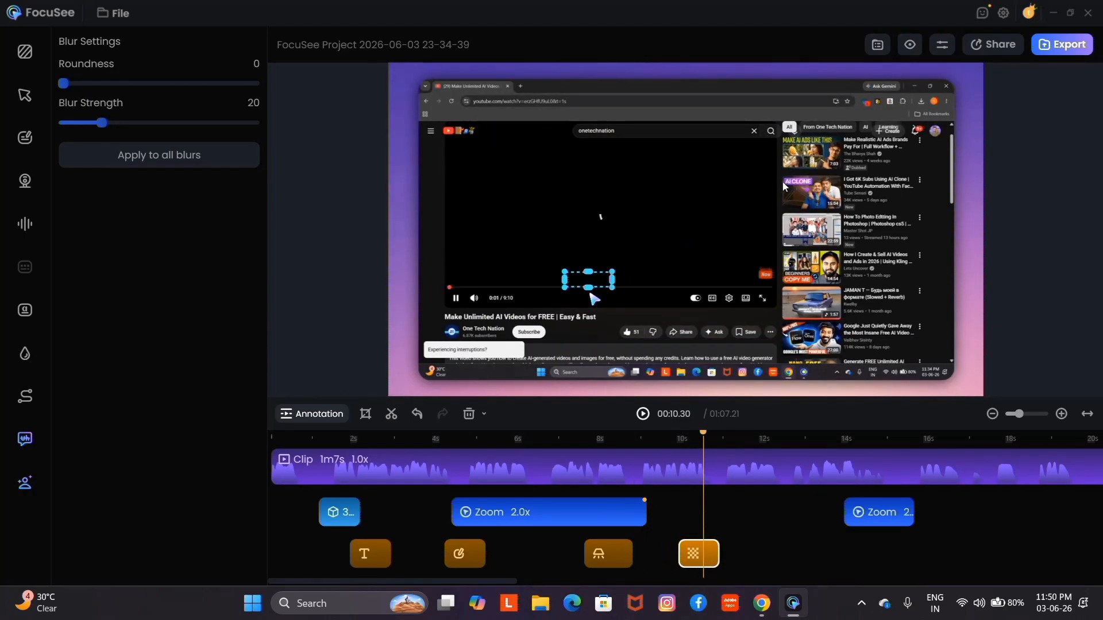
Stretch the blur area over the whole column of suggested videos and set the blur strength to 42
left_click_drag(588, 271, 647, 155)
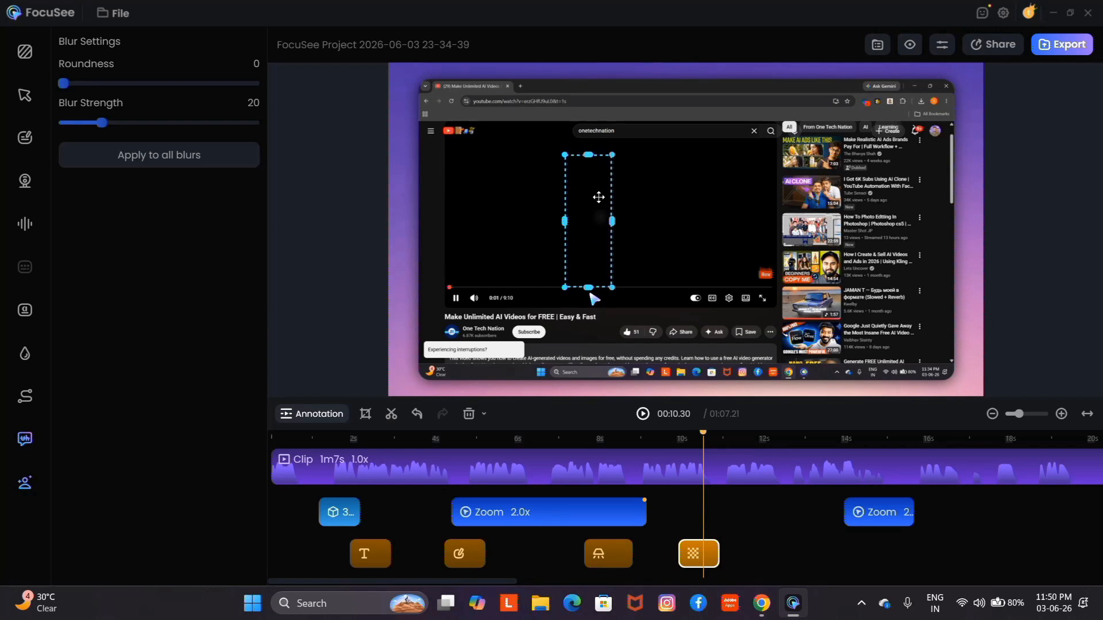
left_click_drag(611, 217, 811, 196)
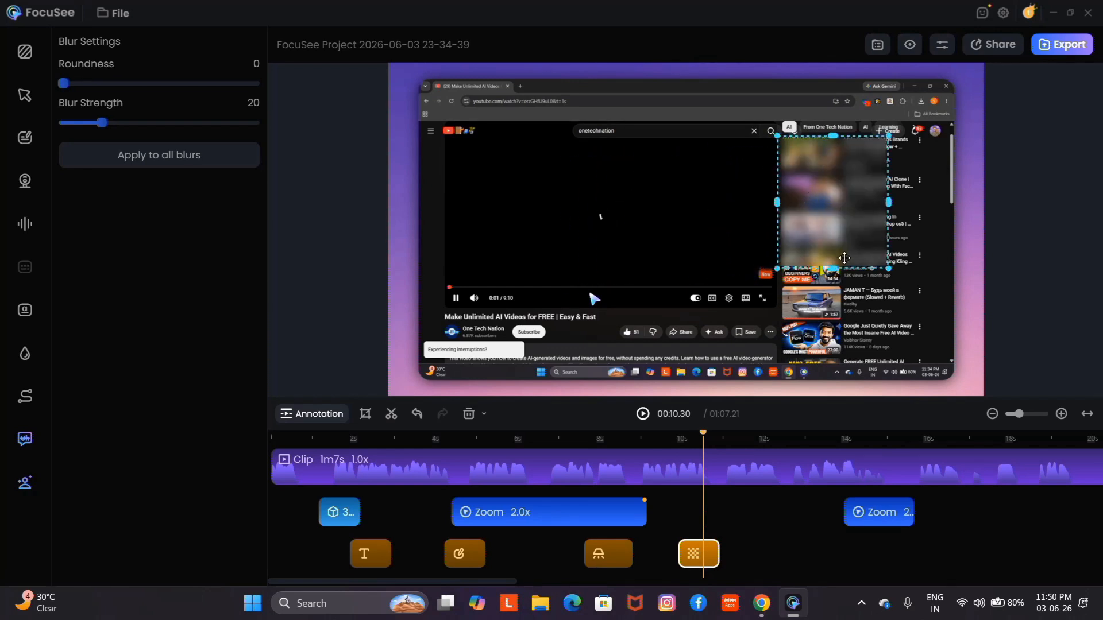
left_click_drag(837, 269, 833, 382)
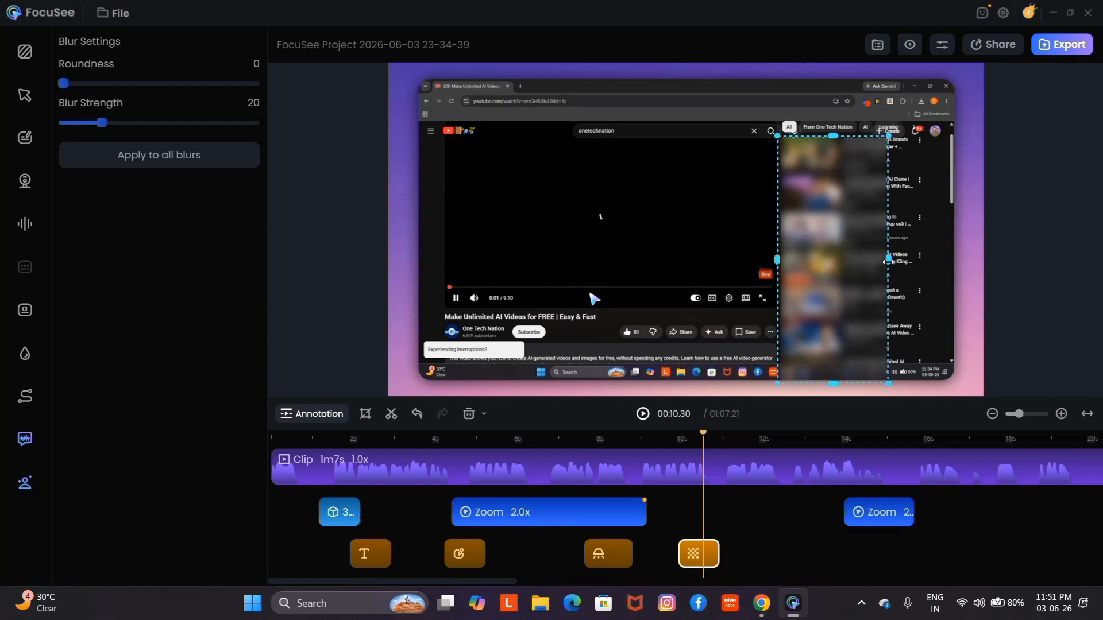
left_click_drag(888, 262, 934, 239)
left_click_drag(102, 122, 163, 122)
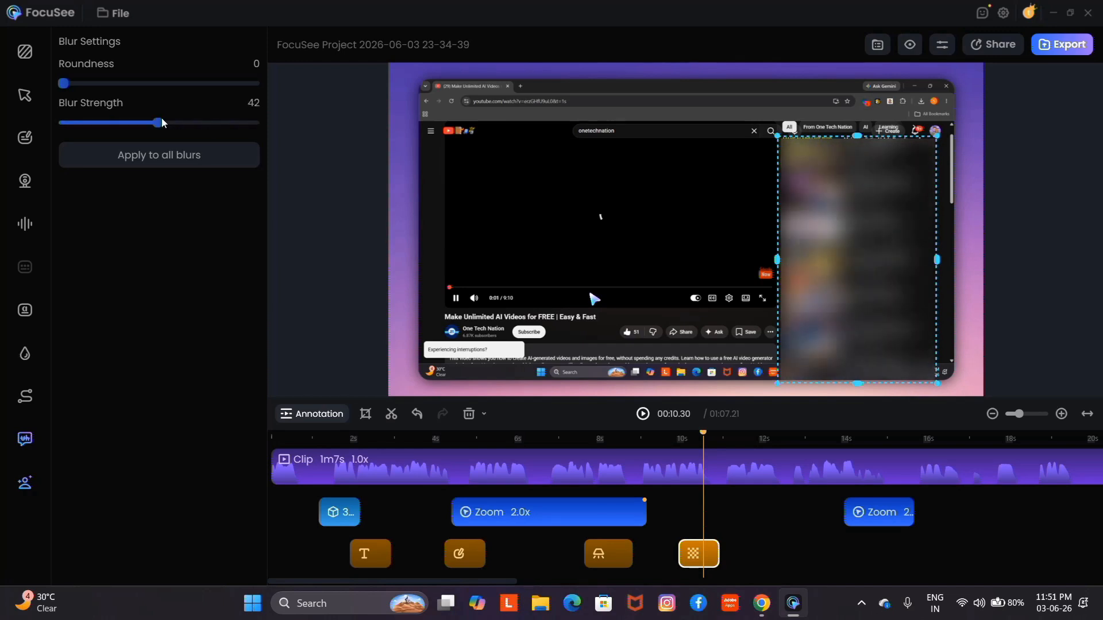
Turn on the cursor click sound and try the Hard and Soft sounds before choosing Crisp
left_click(24, 94)
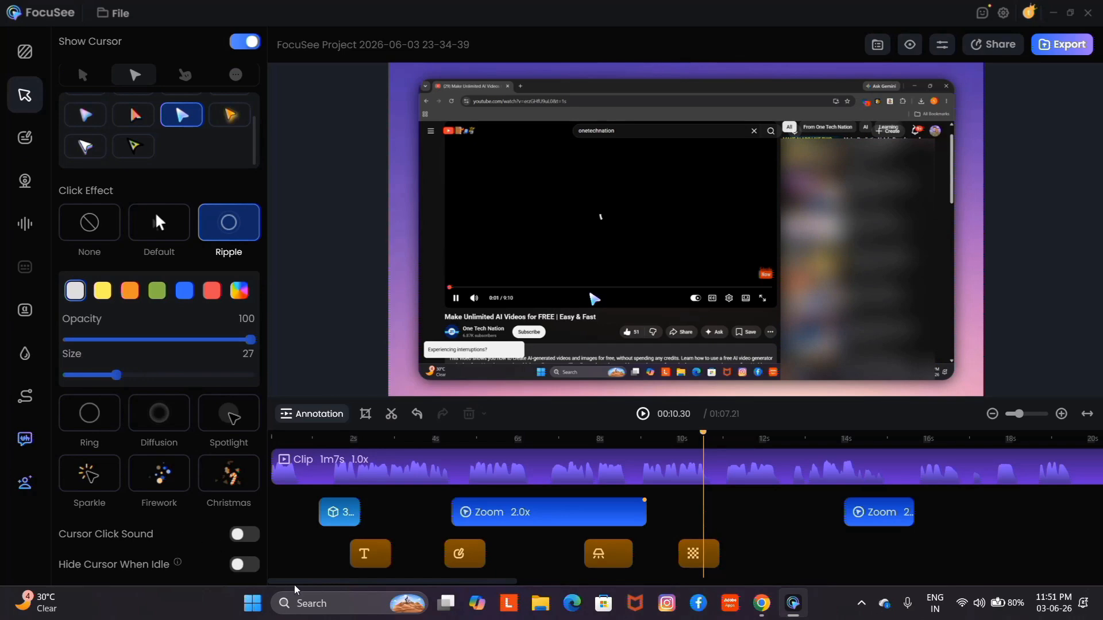
left_click(249, 540)
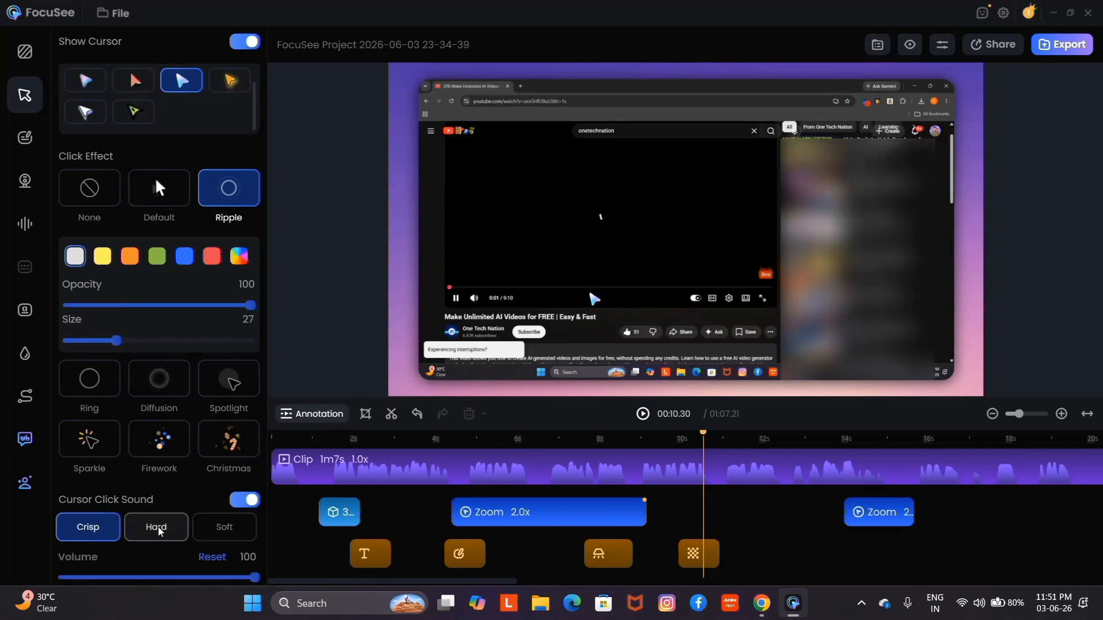
scroll(158, 524, "down", 1)
left_click(159, 485)
left_click(222, 494)
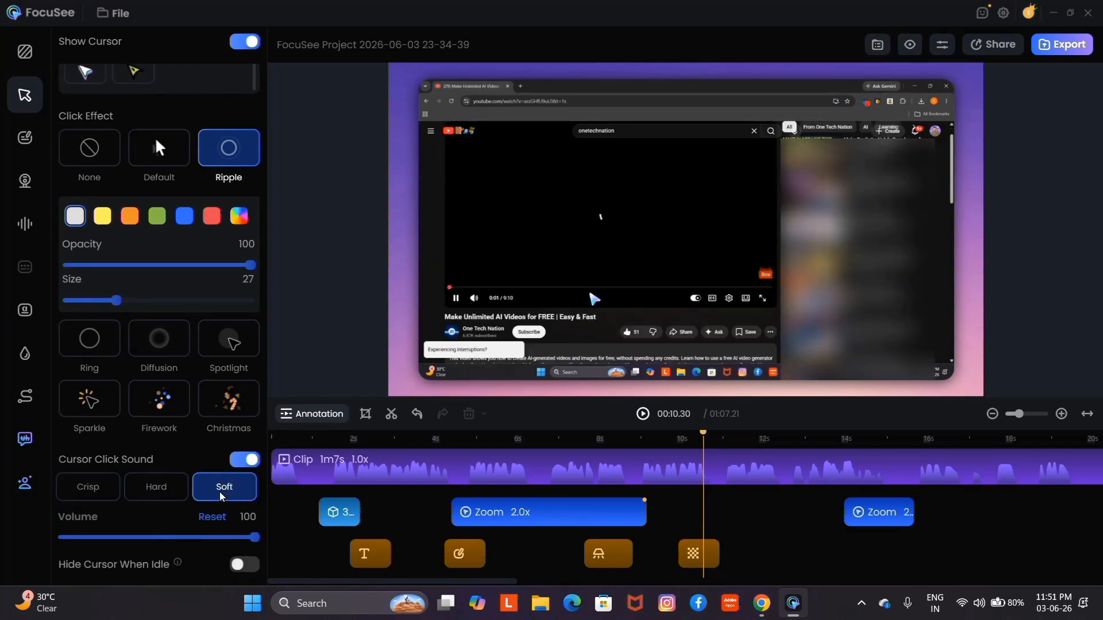
left_click(88, 486)
left_click_drag(508, 425, 339, 432)
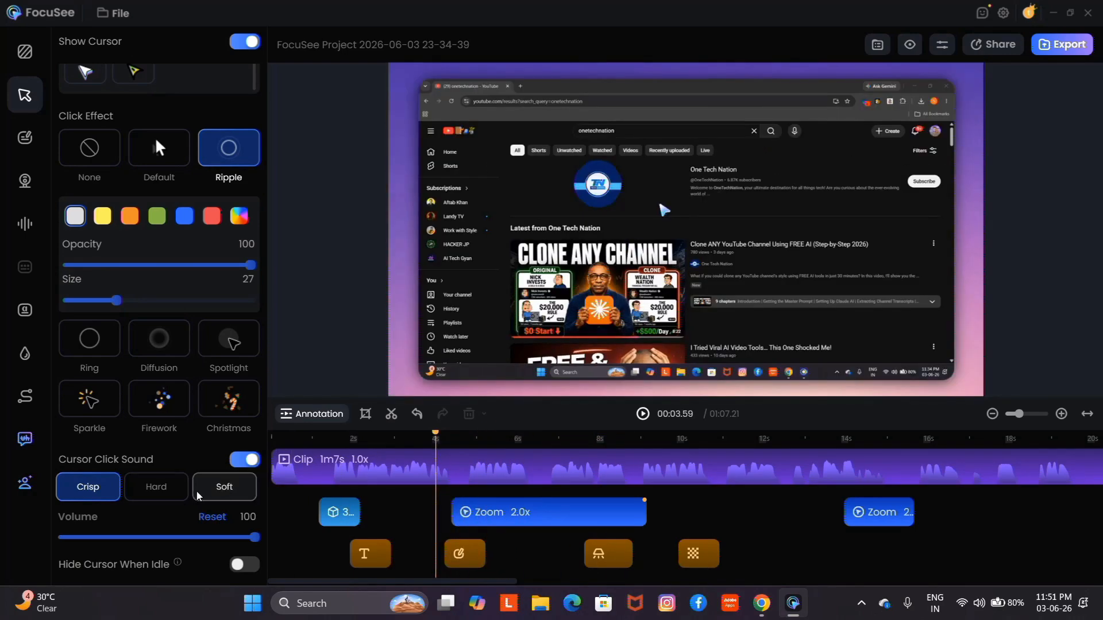
left_click(201, 492)
left_click(162, 493)
left_click(96, 487)
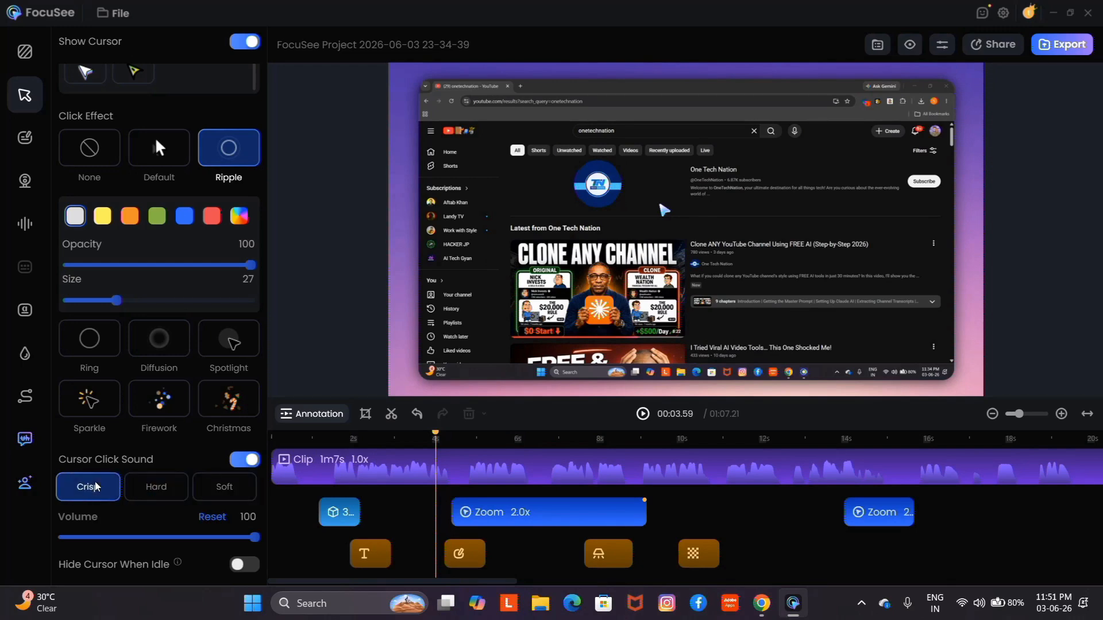
Try the Hide Cursor When Idle option, turn it off again and disable the cursor click sound
left_click(256, 566)
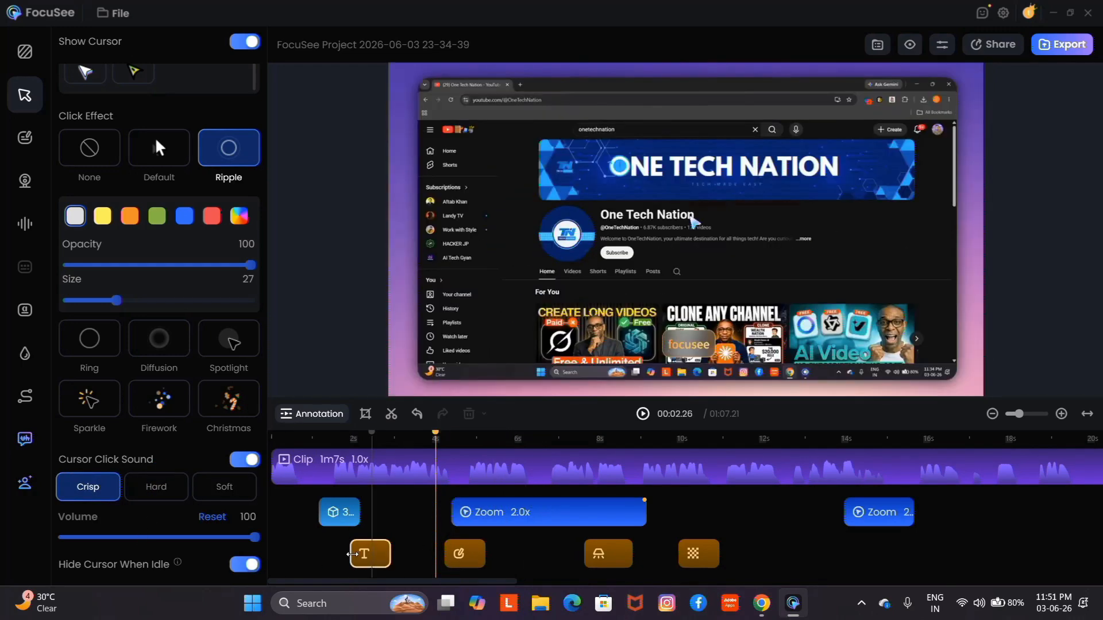
left_click(239, 565)
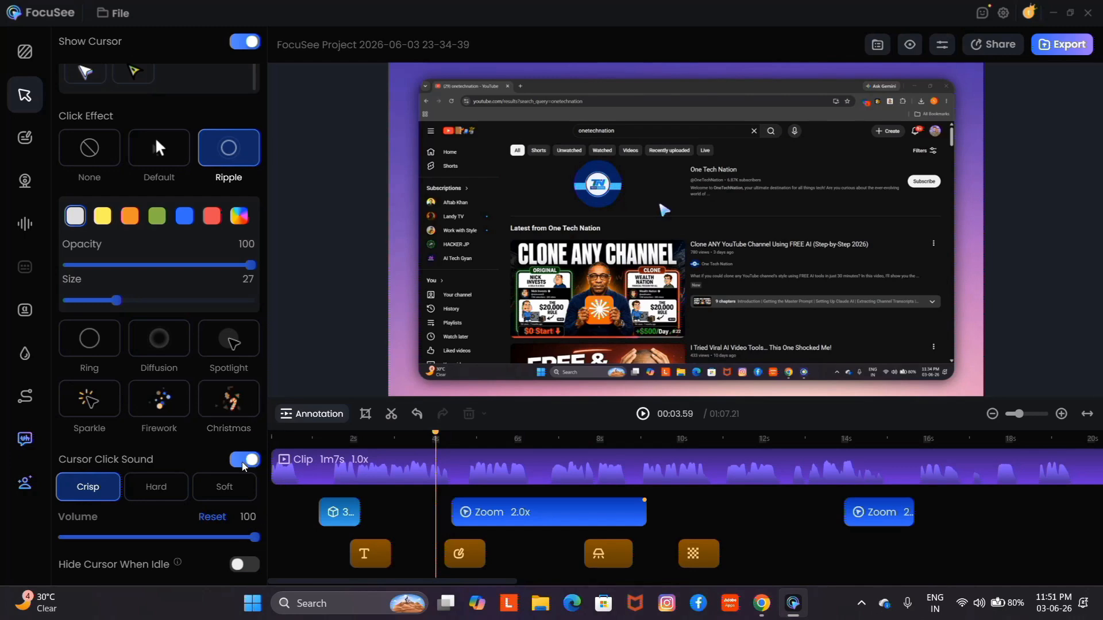
scroll(243, 466, "up", 2)
left_click(236, 534)
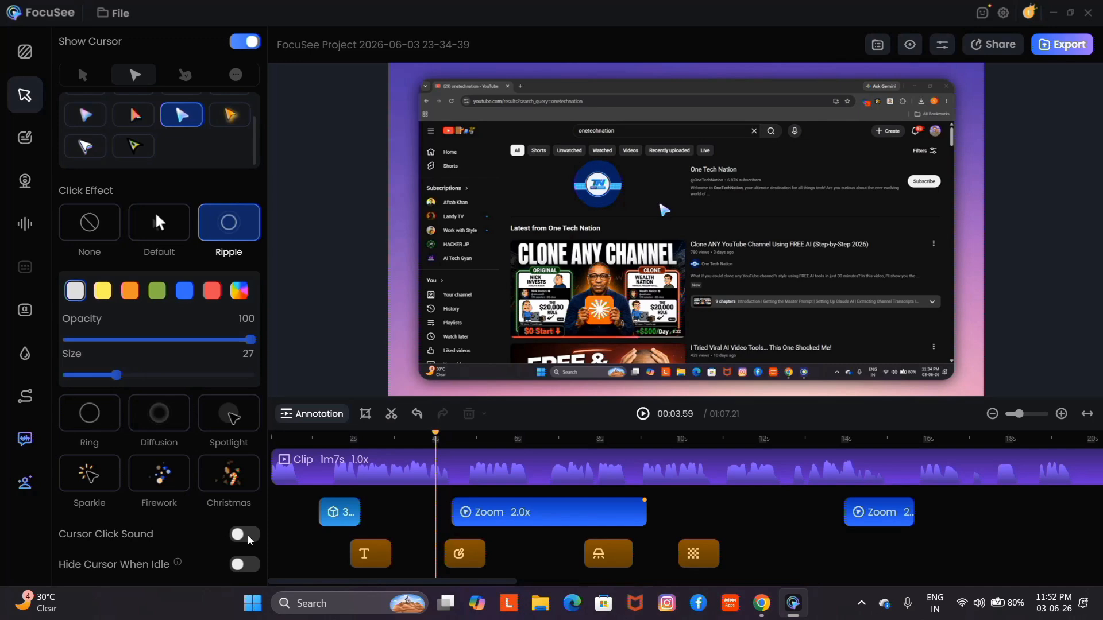
Scrub the timeline between about 4.5 and 6.5 seconds to examine the cursor's movement in the preview
left_click(557, 491)
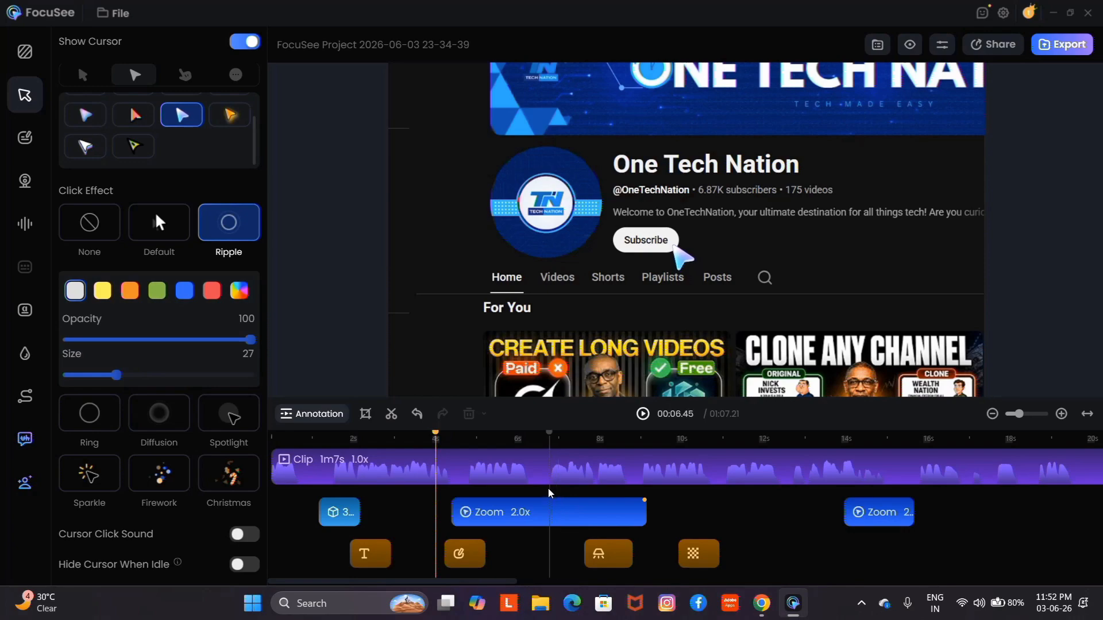
left_click(480, 439)
left_click(511, 440)
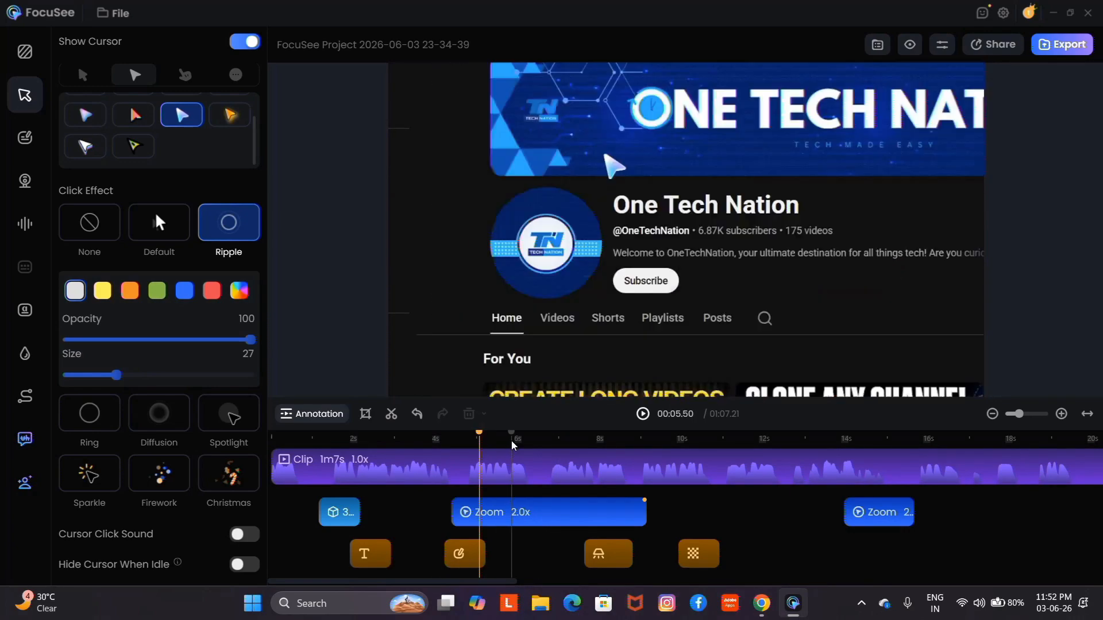
left_click(552, 437)
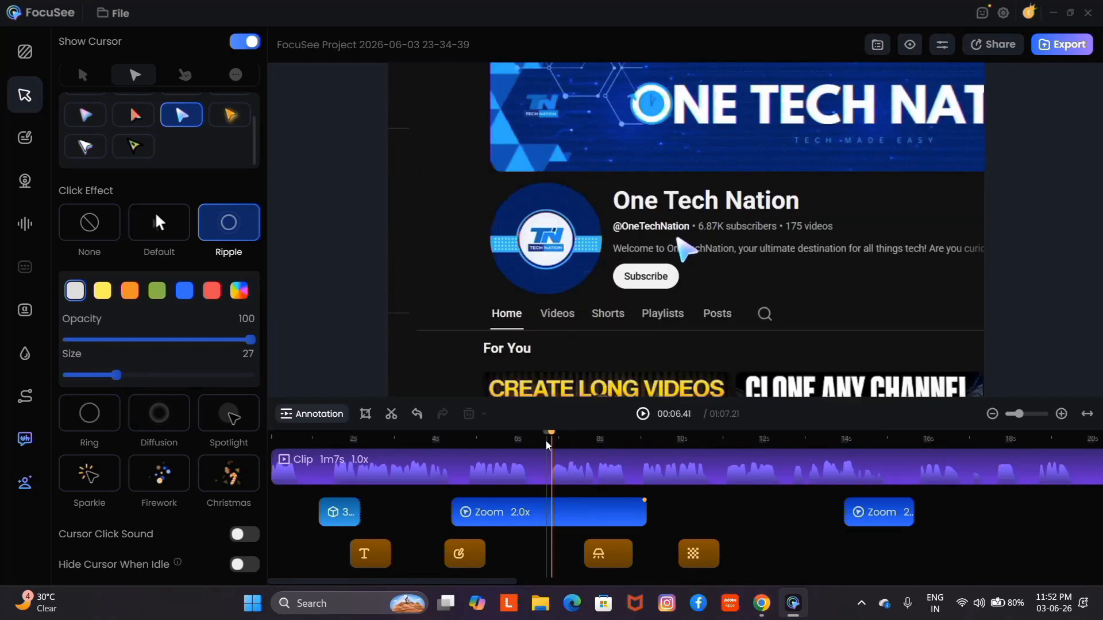
left_click(535, 437)
left_click(521, 436)
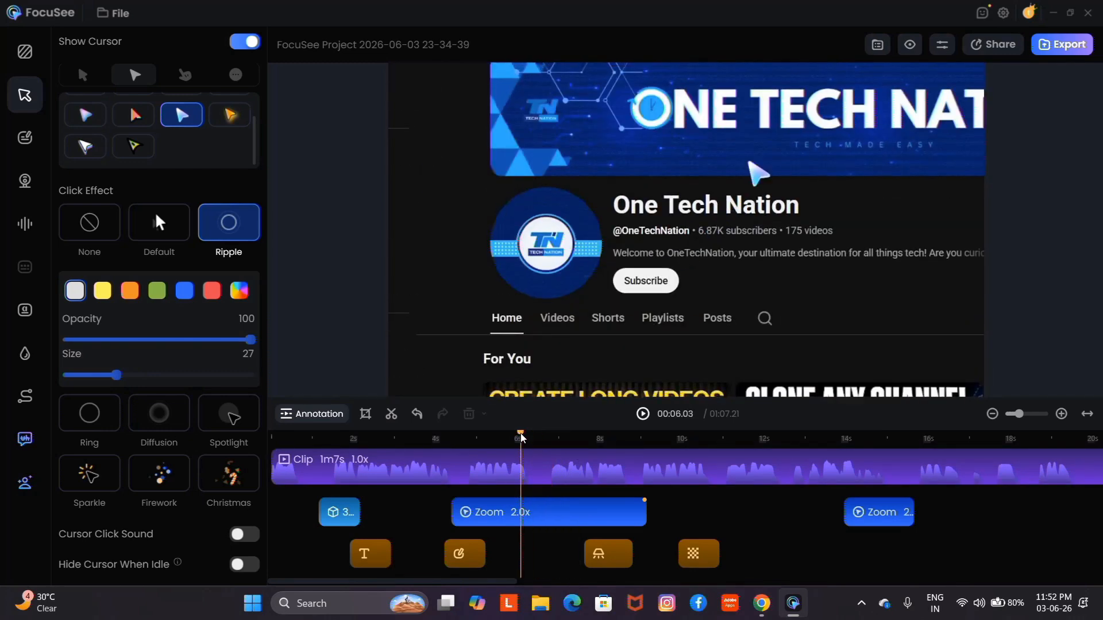
left_click(538, 439)
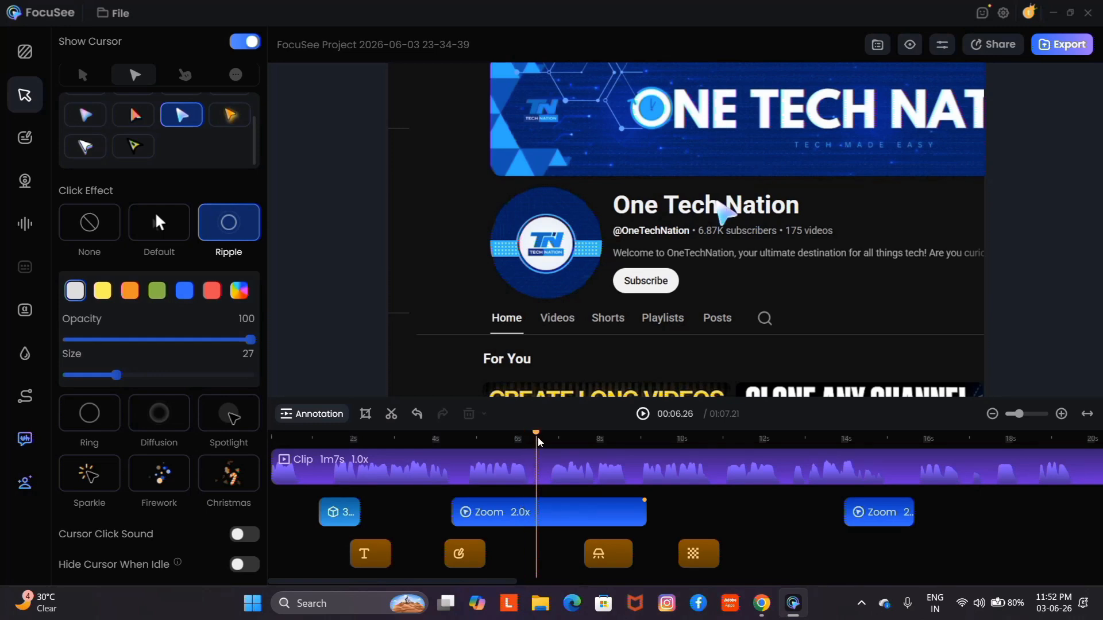